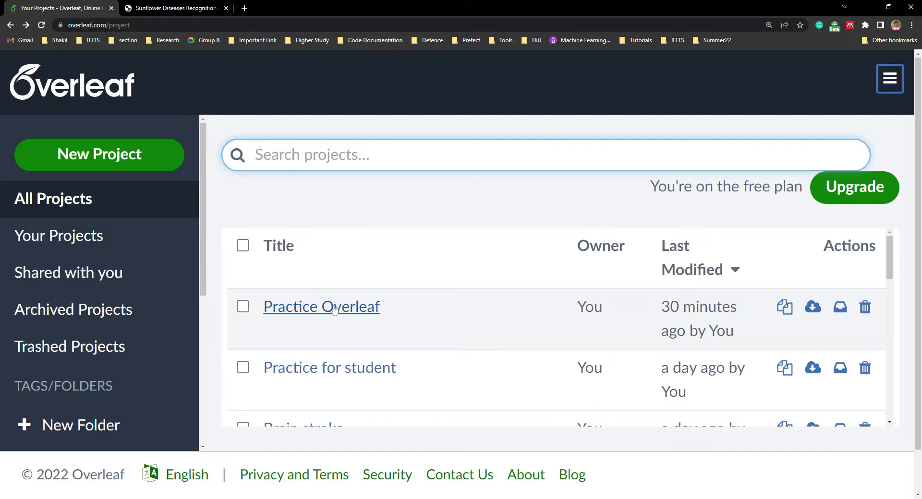
Open the Practice Overleaf project and widen the source editor slightly to show the end of conference.tex.
left_click(335, 310)
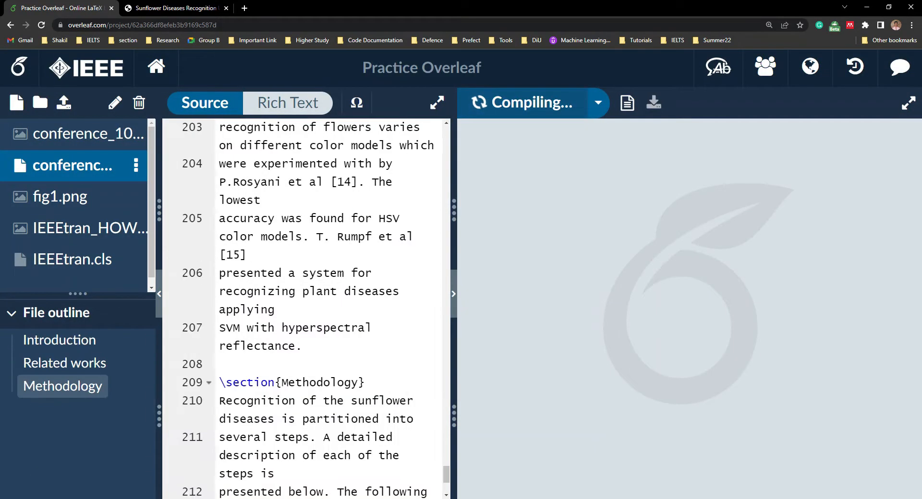
left_click_drag(456, 411, 499, 408)
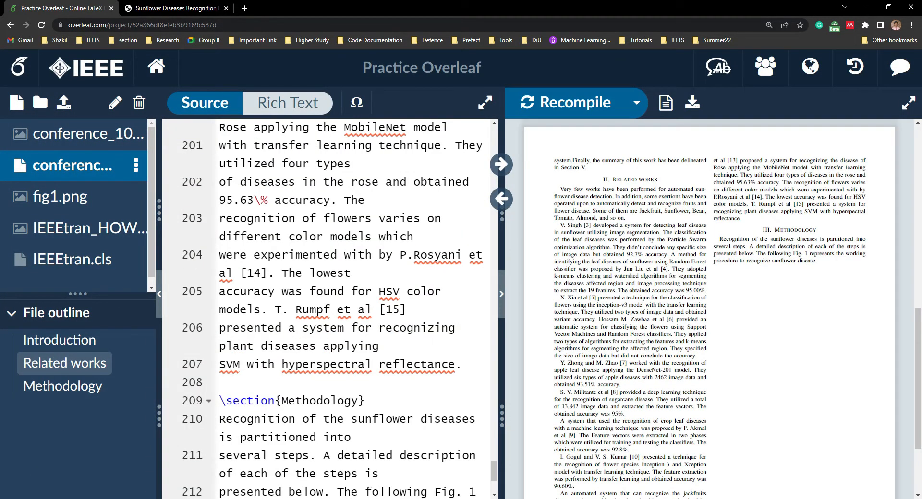
scroll(331, 308, "down", 6)
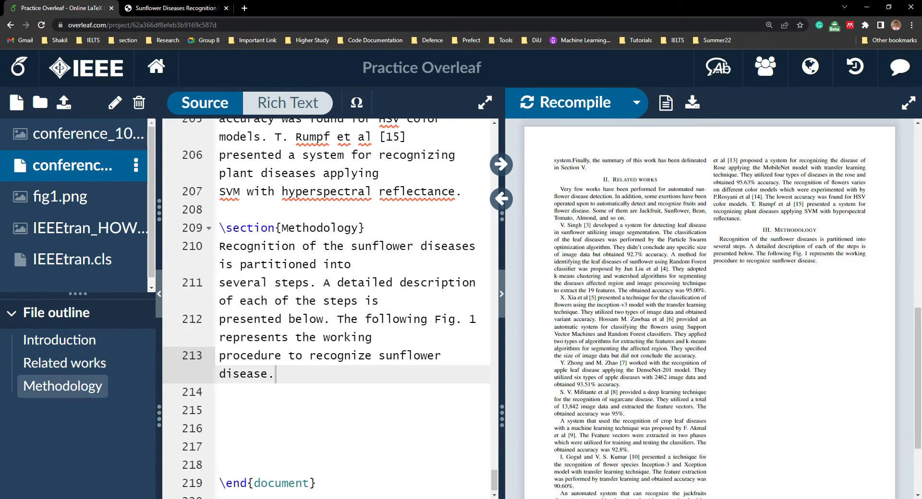
Examine the Methodology section command and the paragraph below it in the source against the compiled paper.
left_click_drag(281, 227, 359, 228)
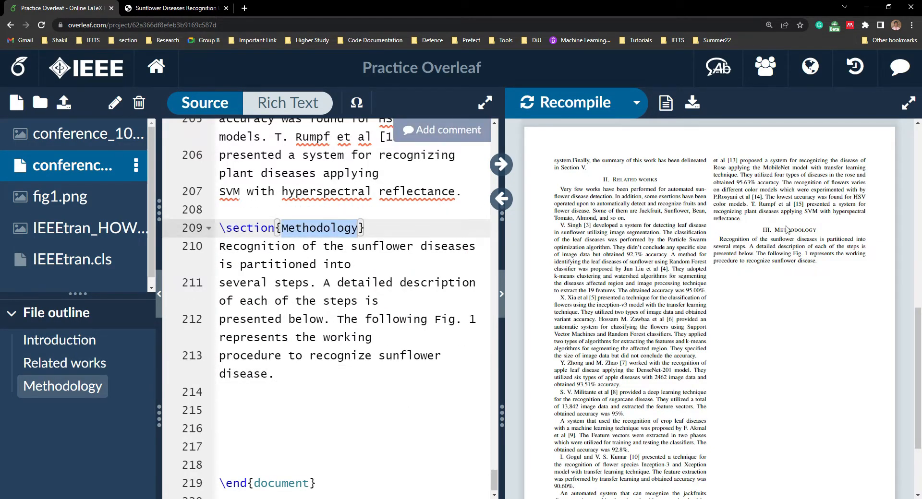
left_click(501, 198)
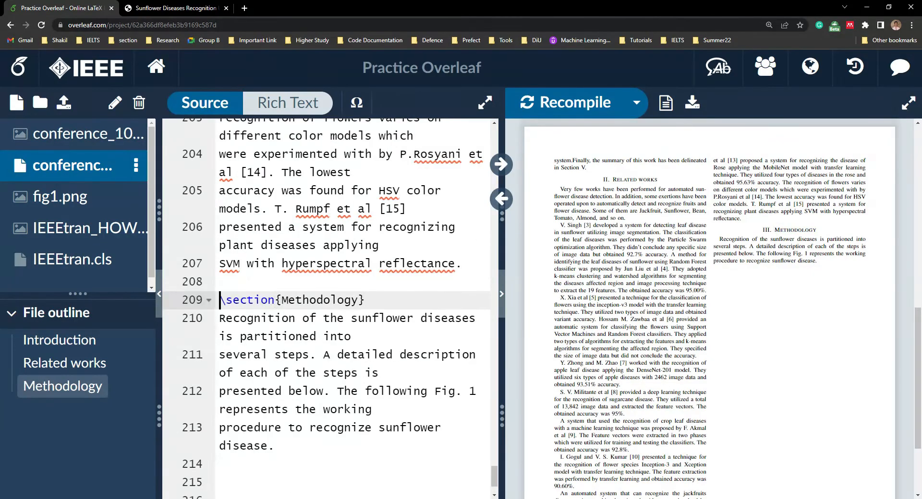
left_click_drag(219, 300, 366, 299)
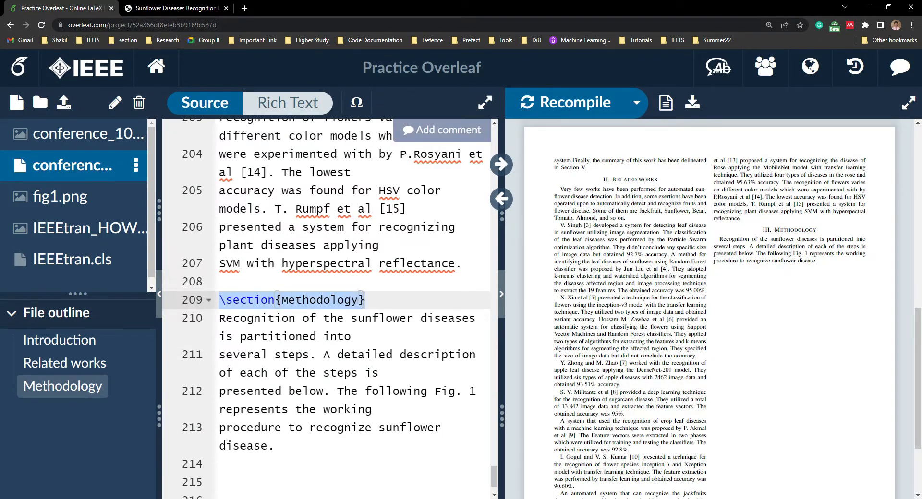
left_click(366, 299)
left_click_drag(273, 446, 220, 318)
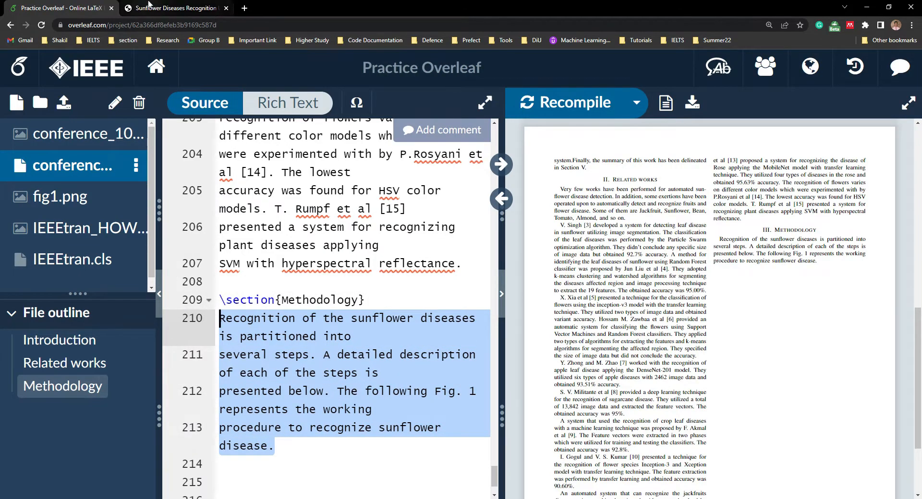
Switch to sunflower.pdf and examine the workflow diagram and its Fig. 1 caption in the Methodology section.
left_click(148, 6)
scroll(554, 247, "down", 3)
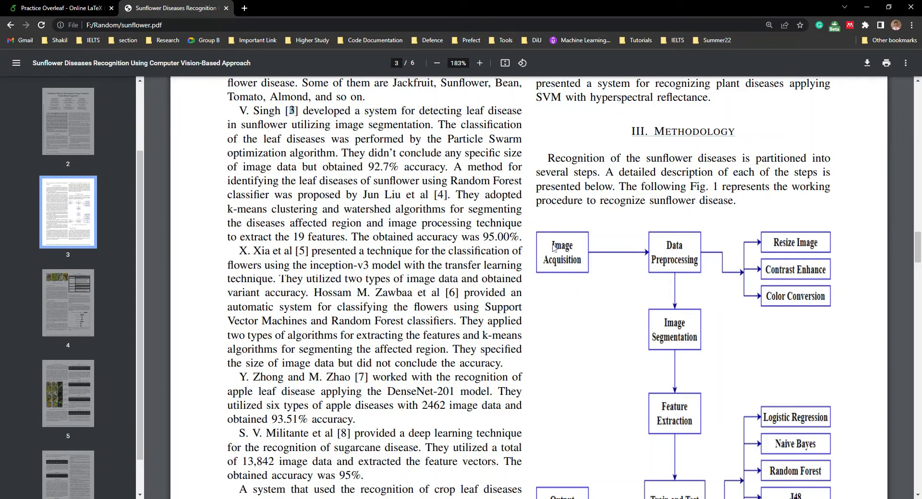
scroll(553, 248, "down", 3)
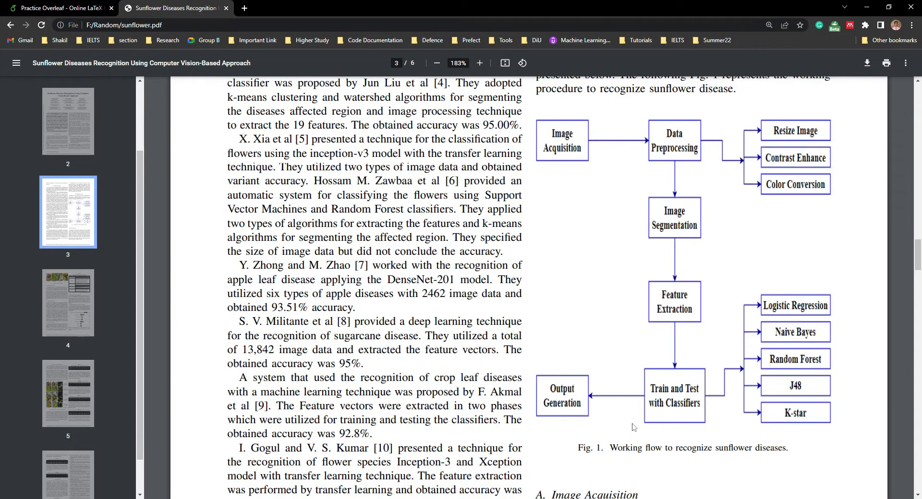
left_click_drag(609, 447, 782, 448)
scroll(678, 354, "down", 2, "ctrl")
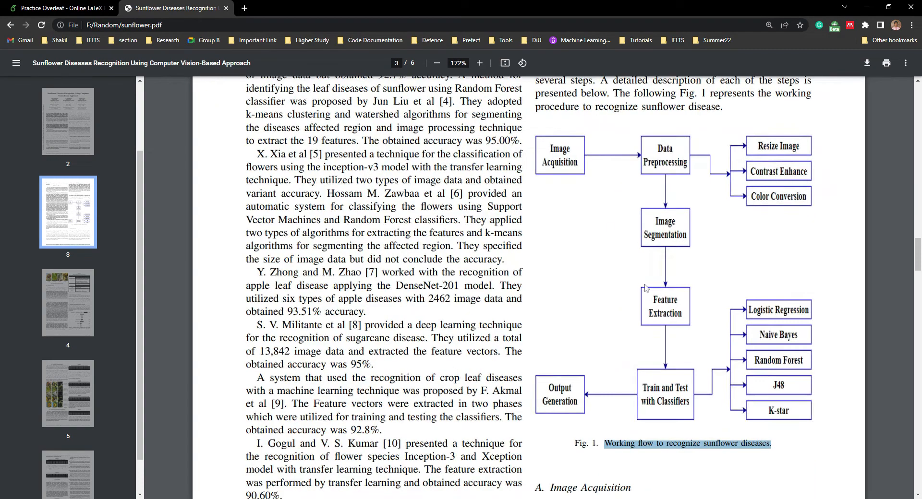
Return to the Overleaf project, widen the file tree and give its file list more height.
left_click(72, 8)
left_click_drag(160, 225, 268, 225)
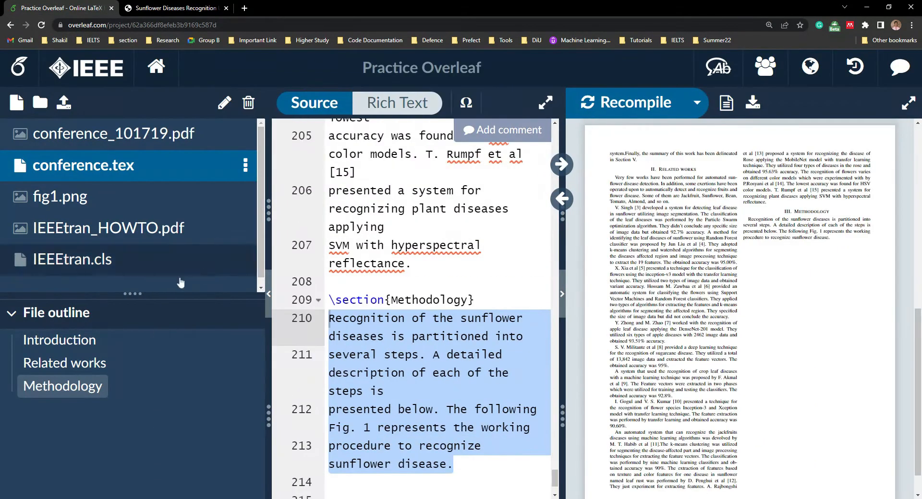
left_click_drag(127, 296, 126, 364)
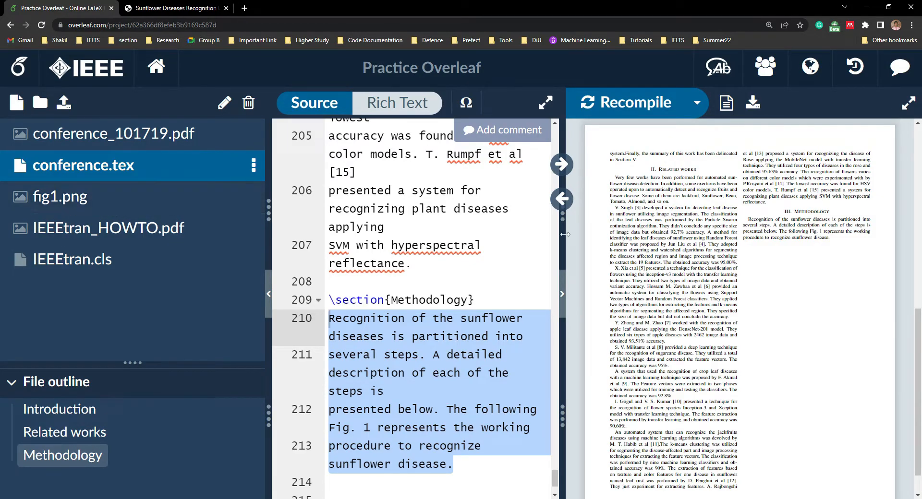
Upload the images visualization sunflower images.PNG, Working Flow.PNG and Feature Extraction Image.PNG from the computer to the project.
left_click(178, 7)
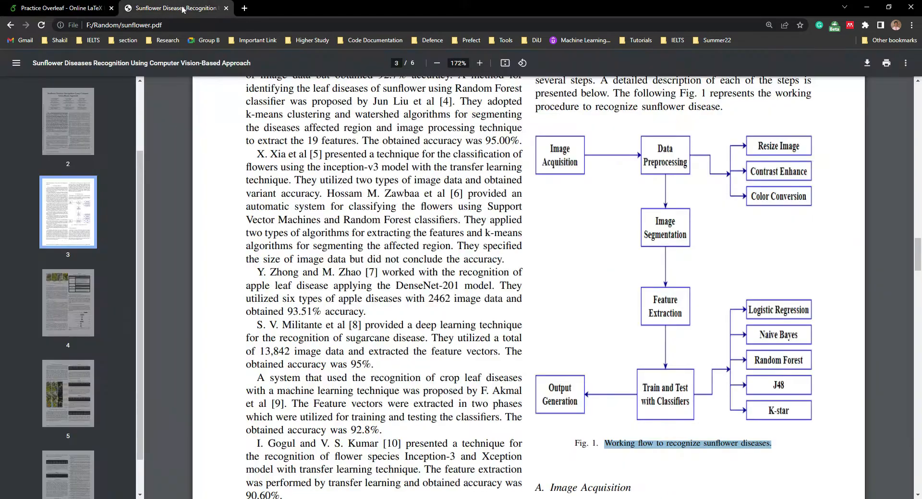
left_click(52, 8)
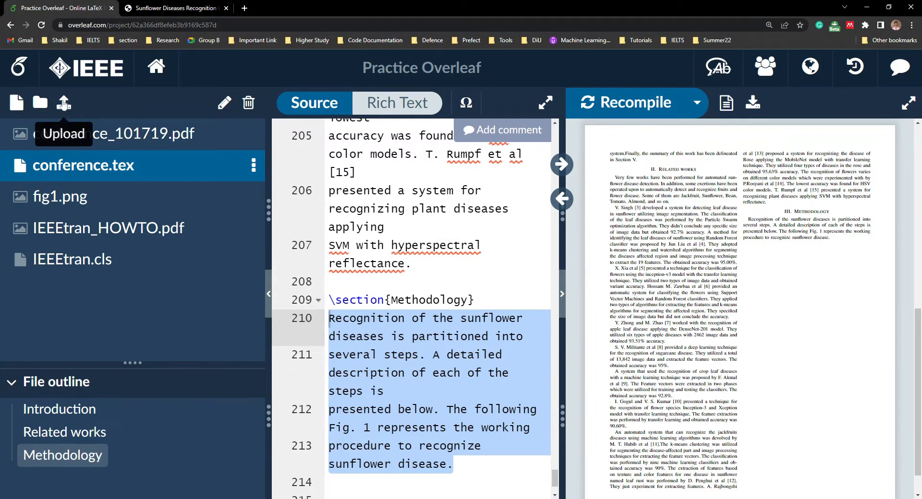
left_click(64, 104)
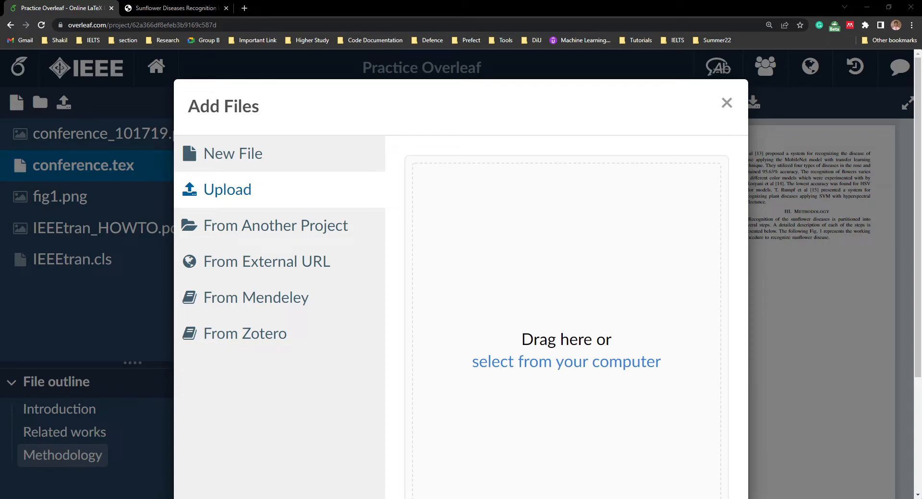
left_click_drag(393, 345, 567, 348)
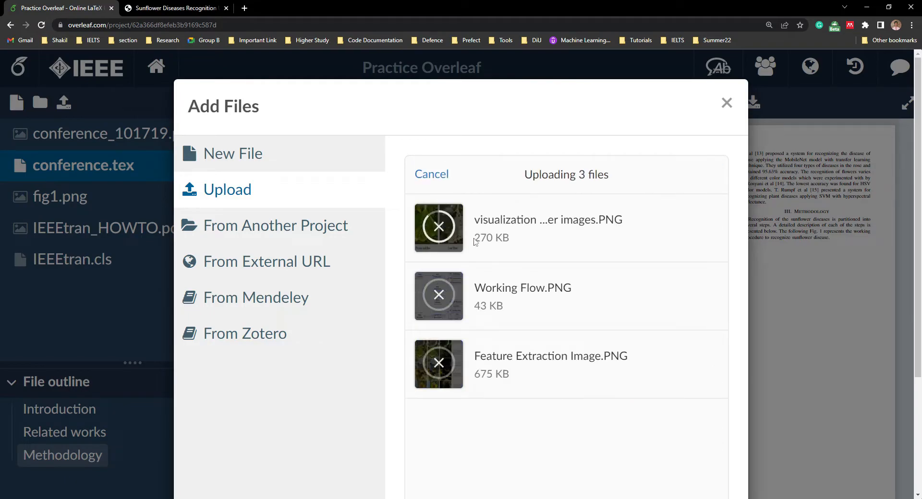
scroll(475, 242, "down", 4)
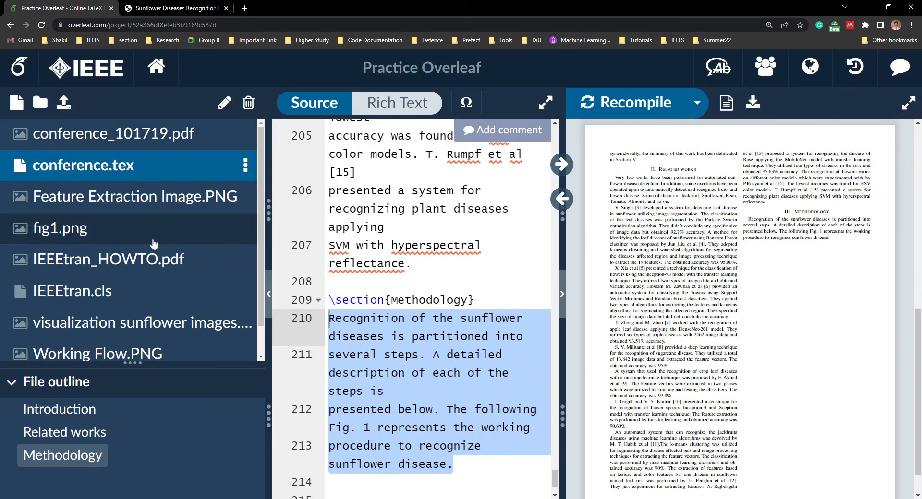
Delete fig1.png from the project files.
scroll(129, 226, "down", 1)
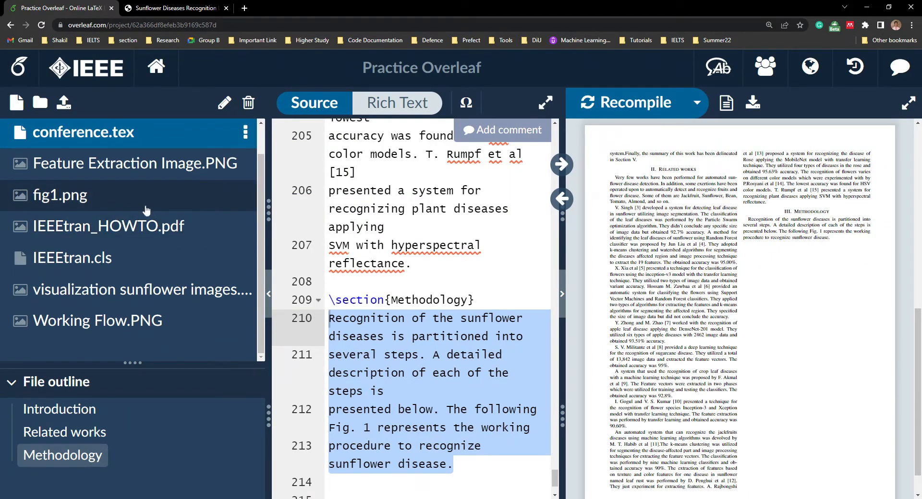
right_click(235, 200)
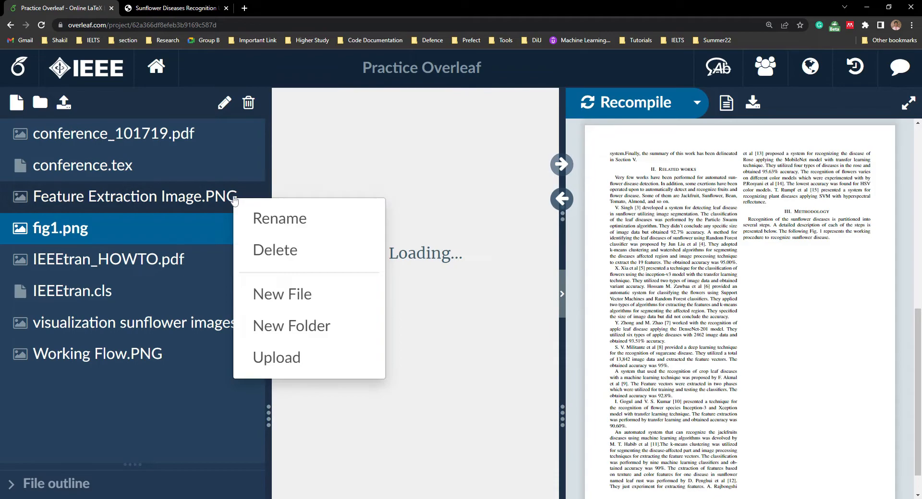
left_click(291, 250)
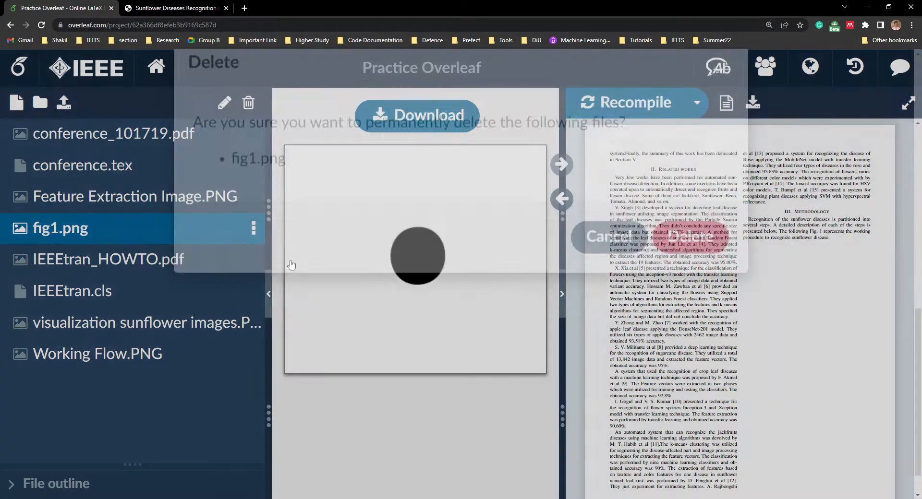
left_click(684, 281)
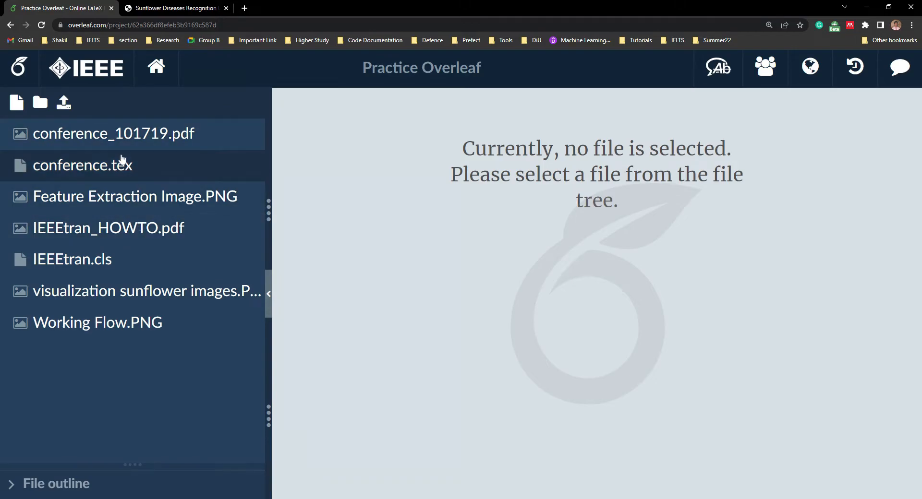
Reopen conference.tex and place the cursor on empty line 214 below the Methodology paragraph.
left_click(122, 166)
left_click(391, 300)
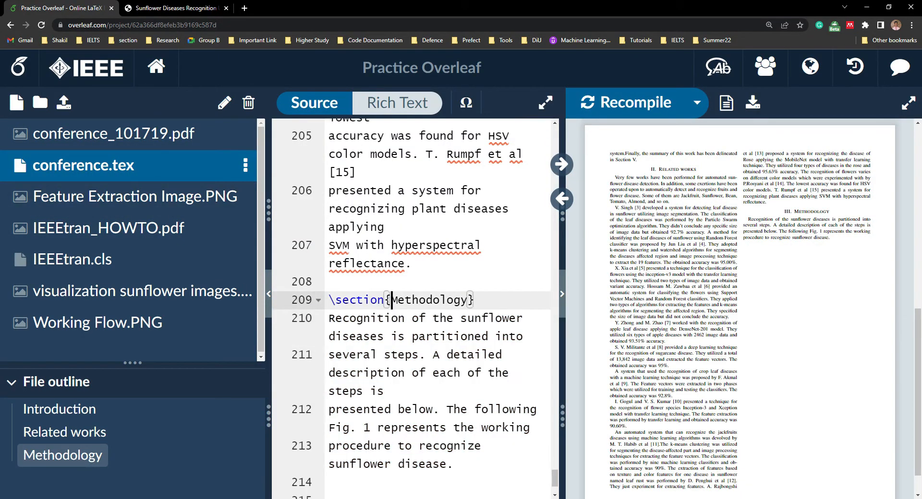
scroll(391, 300, "down", 1)
left_click(455, 407)
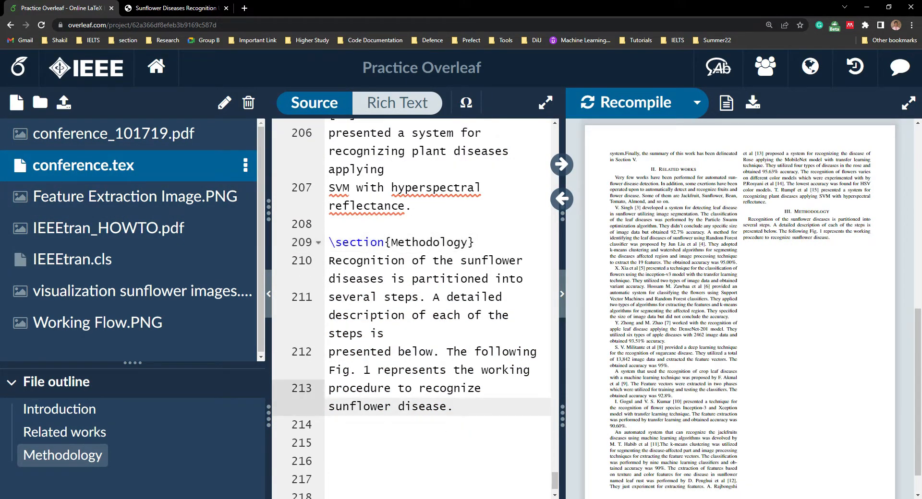
left_click(330, 426)
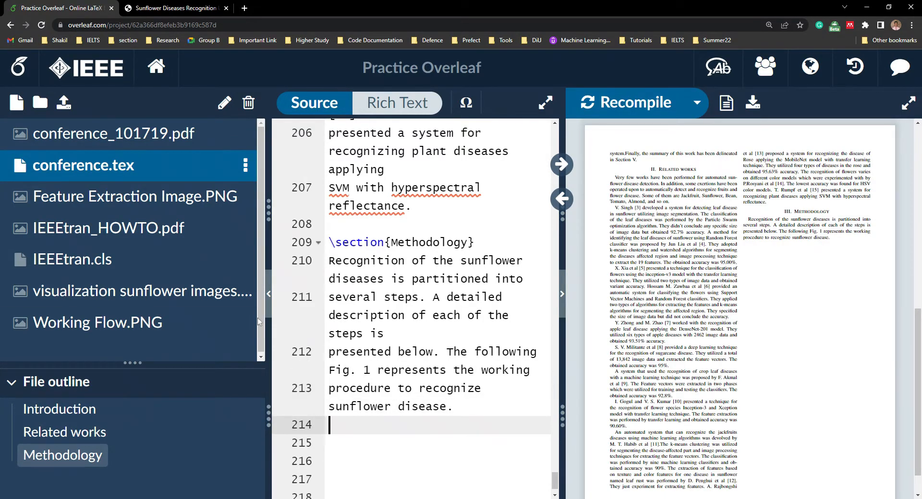
Compare Fig. 1 in sunflower.pdf with the uploaded Working Flow.PNG, then go back to conference.tex.
left_click(178, 8)
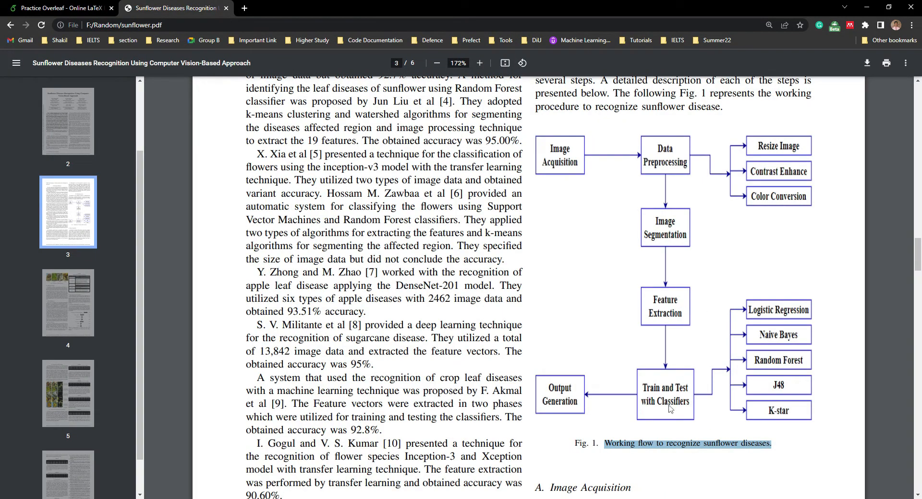
left_click(67, 6)
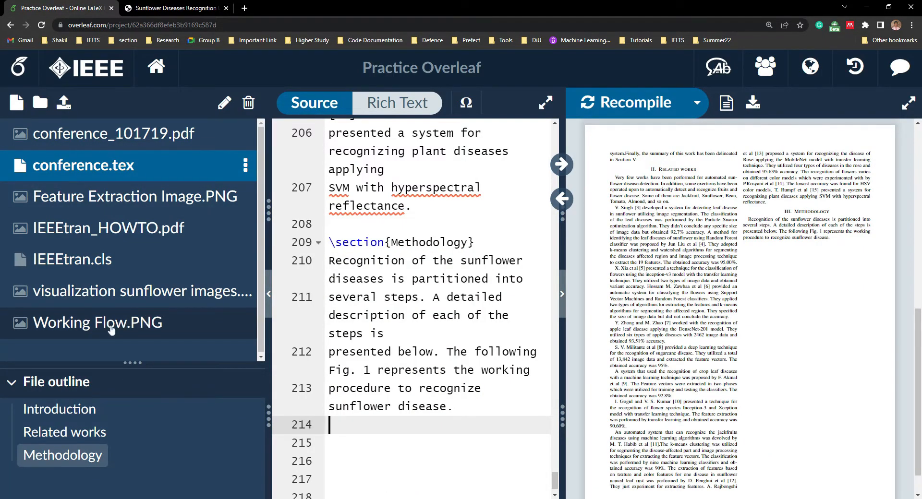
left_click(115, 330)
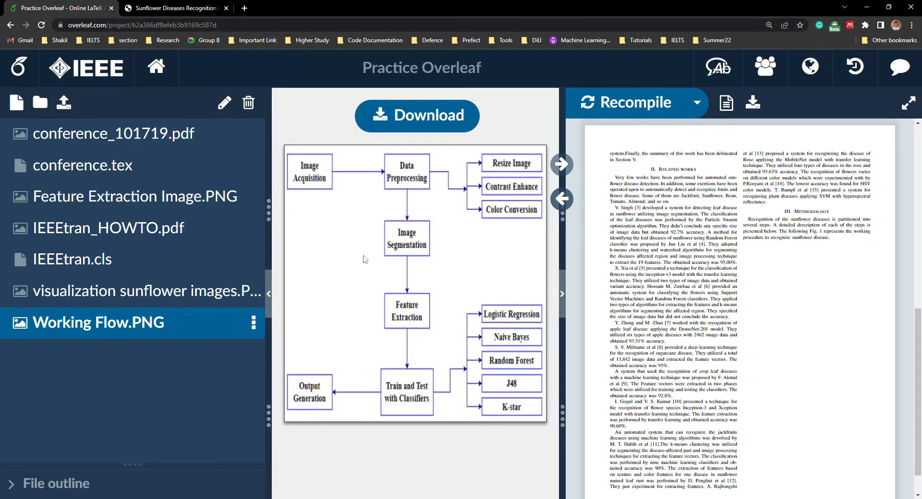
left_click(114, 167)
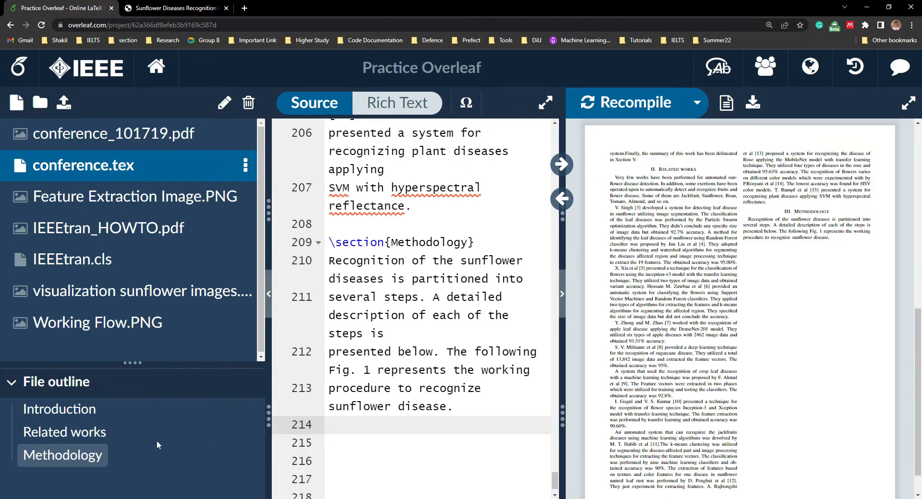
type("\\")
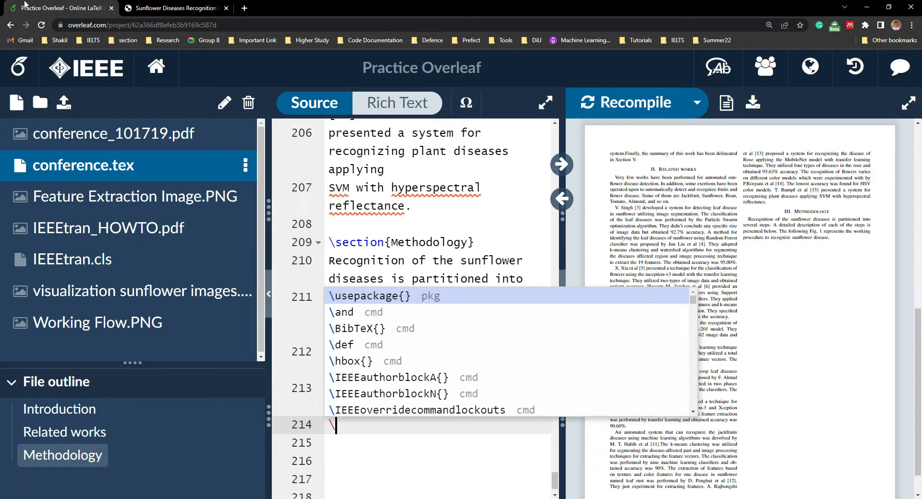
left_click(175, 8)
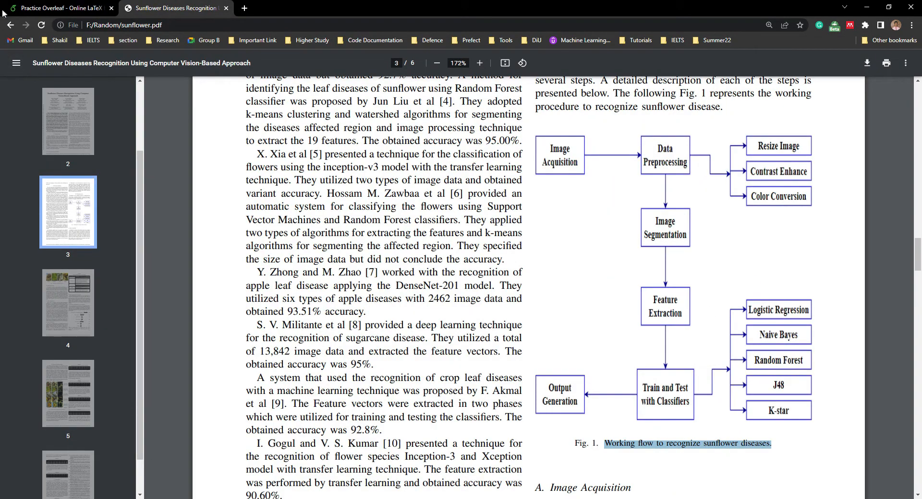
key("ctrl+Tab")
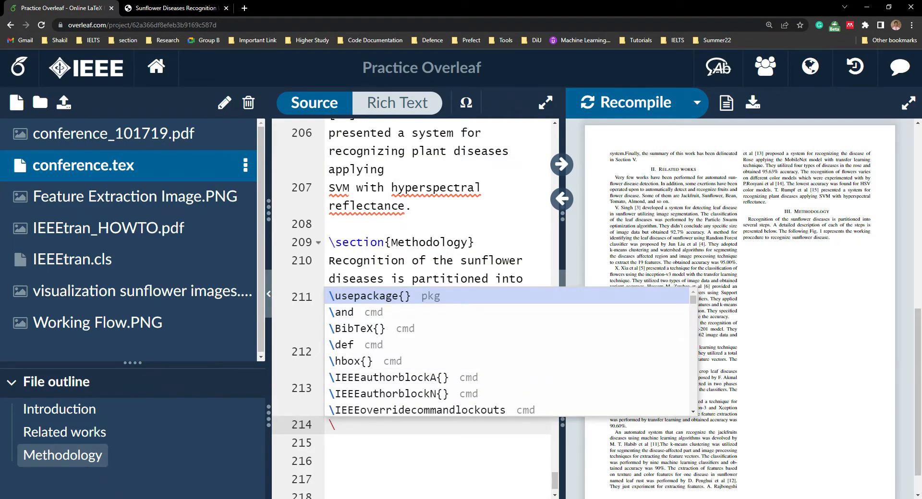
key("BackSpace")
Insert an autocompleted figure environment with centering, includegraphics, caption and label lines at line 214, and select its opening line.
type("\\begin{figue")
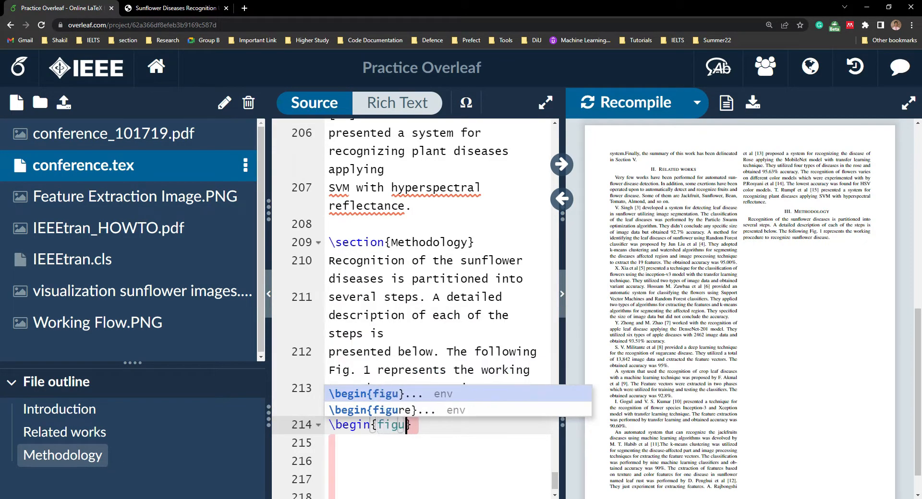
key("Return")
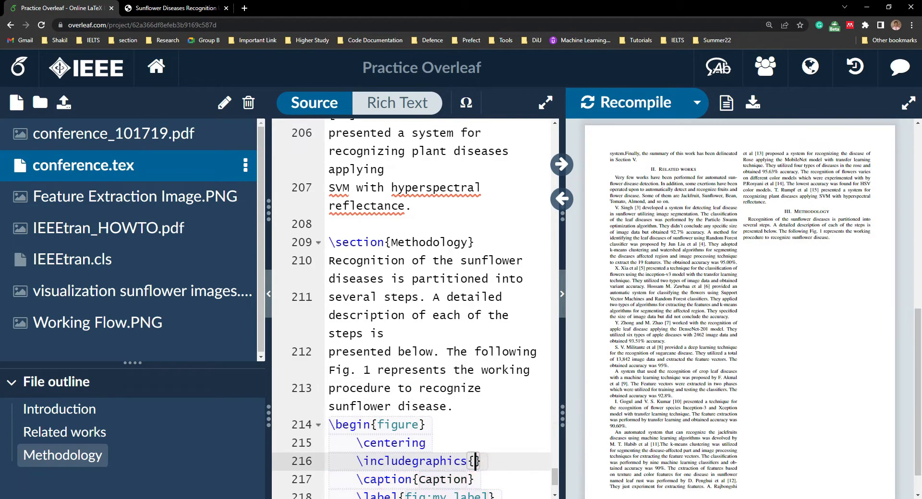
scroll(418, 307, "down", 2)
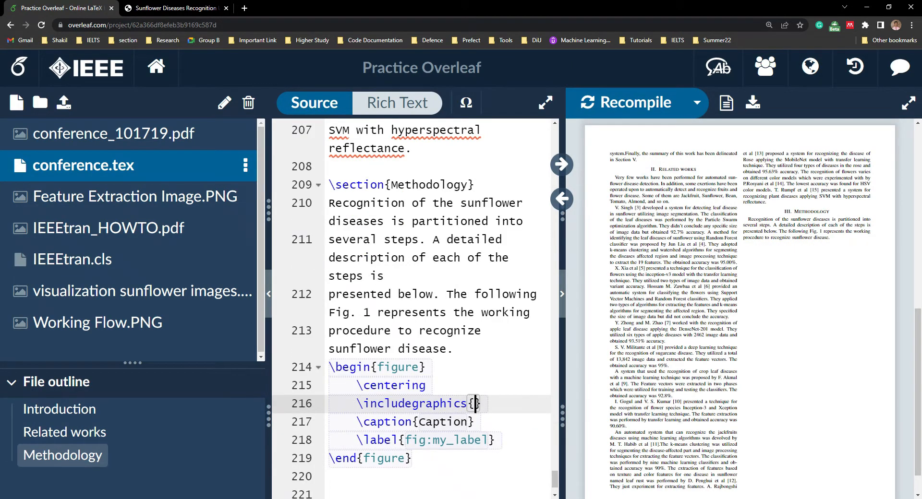
left_click_drag(329, 368, 426, 367)
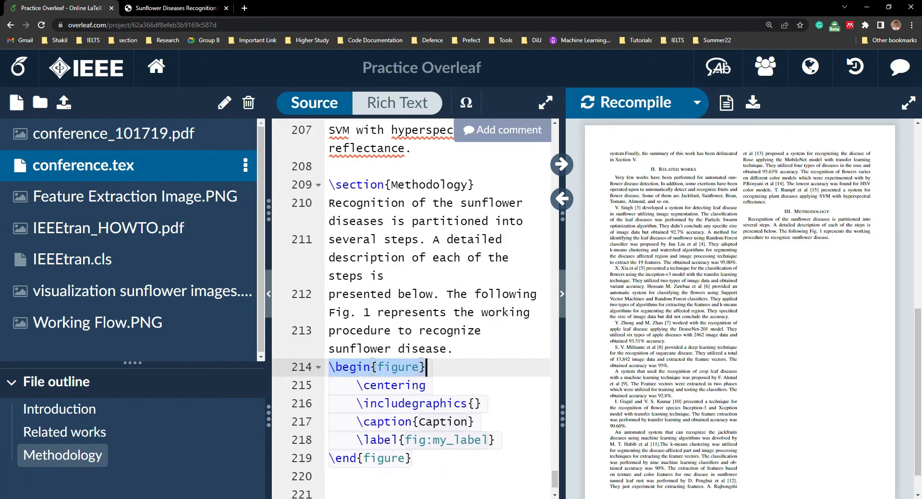
Examine the figure environment's inner lines, especially the centering command, alongside the Methodology column in the PDF preview.
left_click_drag(411, 459, 496, 439)
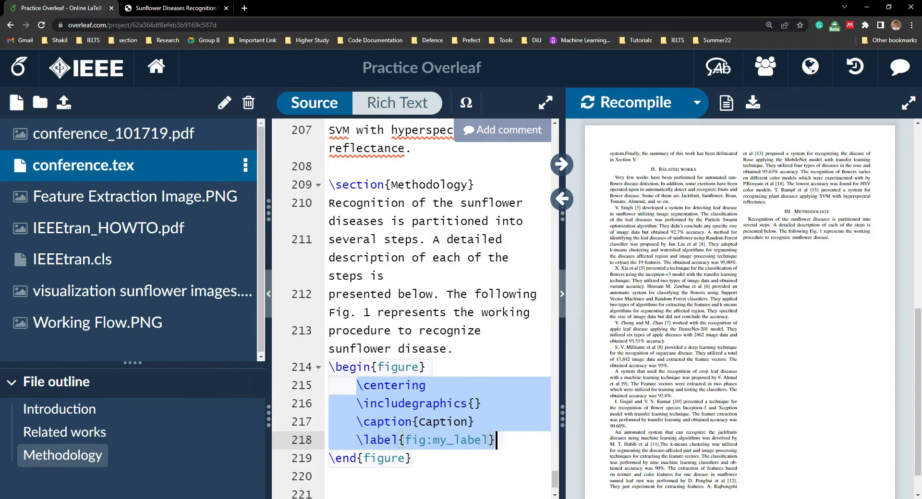
left_click(497, 440)
left_click_drag(426, 385, 357, 386)
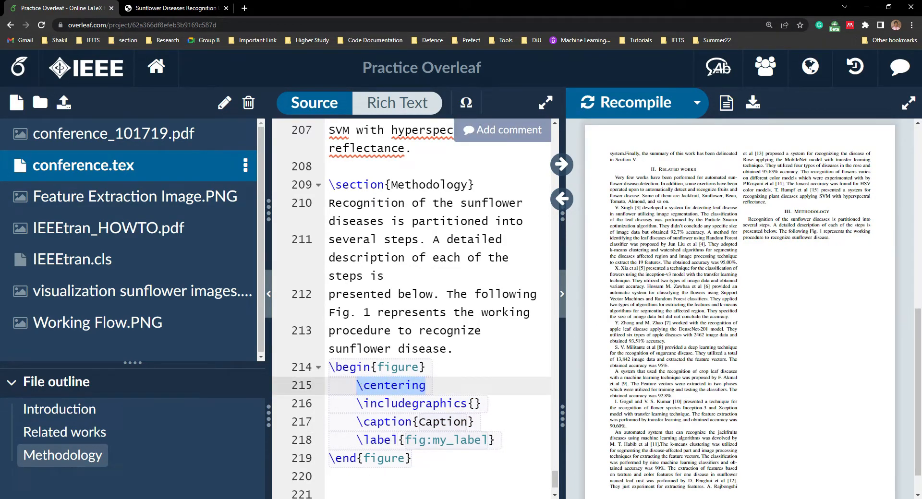
left_click_drag(268, 421, 150, 421)
left_click_drag(498, 424, 441, 425)
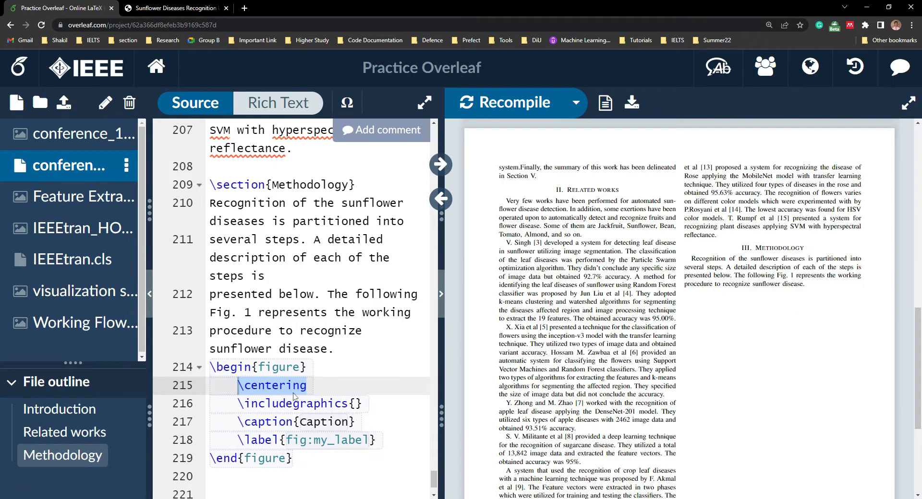
double_click(294, 385)
left_click_drag(684, 266, 860, 275)
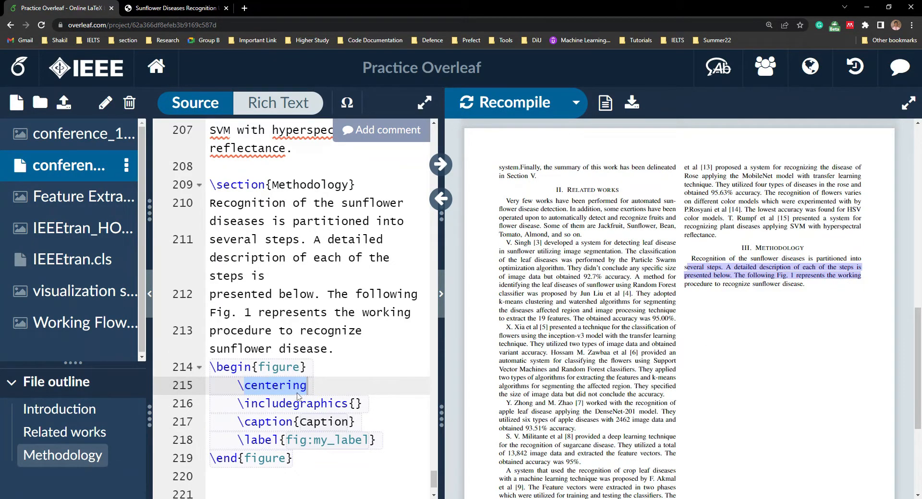
key("Right")
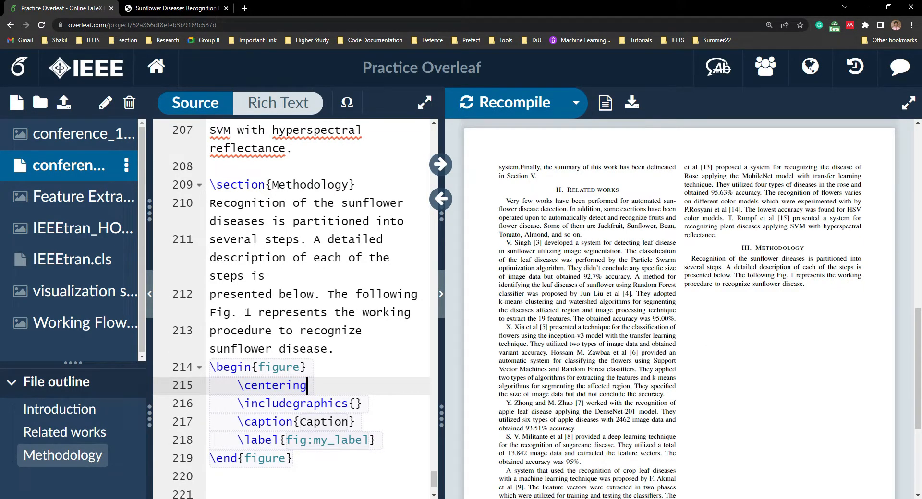
double_click(293, 386)
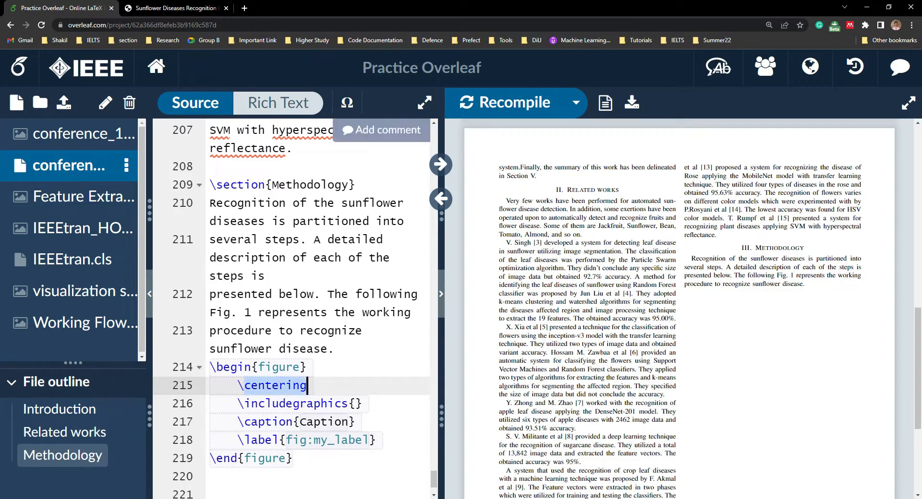
Fill the empty includegraphics braces on line 216 with the project image Working Flow.PNG.
left_click_drag(238, 404, 349, 404)
left_click(356, 404)
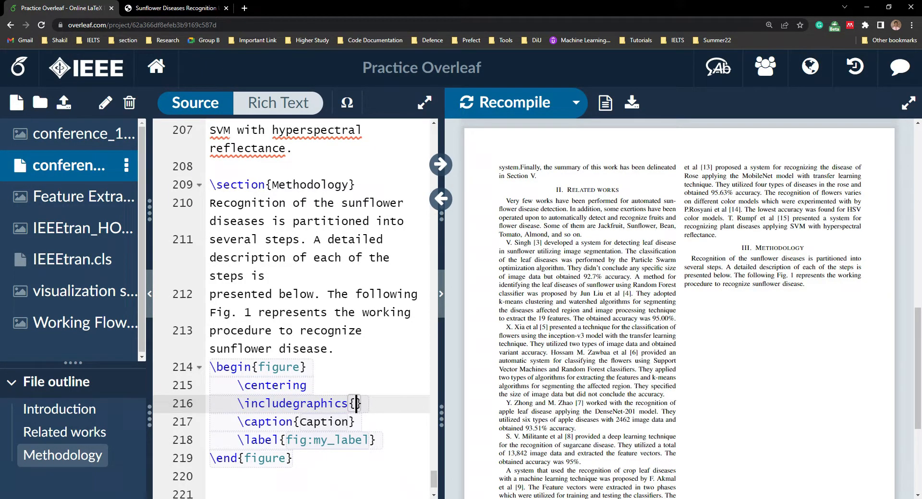
double_click(339, 406)
left_click(355, 405)
left_click_drag(150, 411, 214, 411)
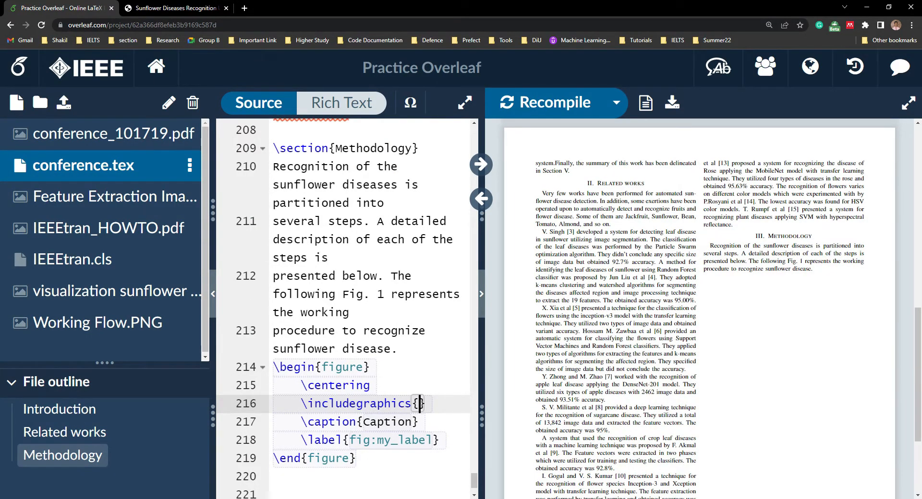
type("worki")
key("Return")
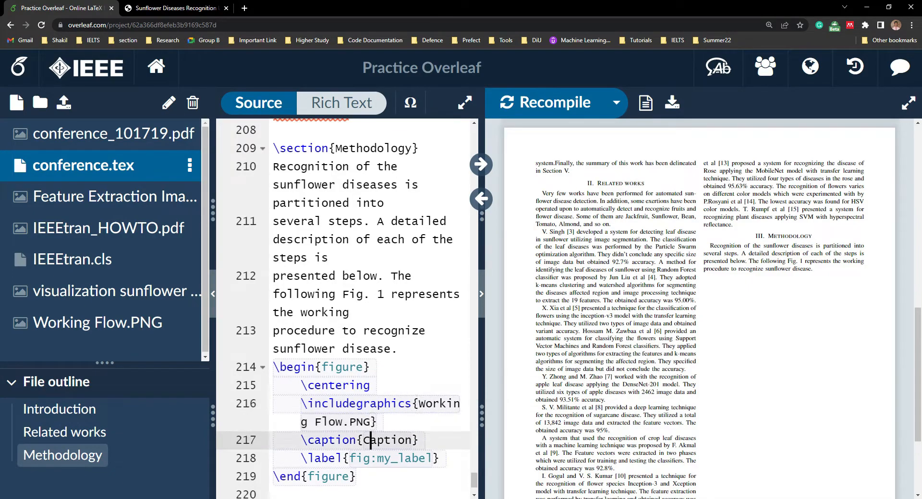
Replace the placeholder caption with "Working flow to recognize sunflower diseases." copied from Fig. 1 in sunflower.pdf.
double_click(372, 441)
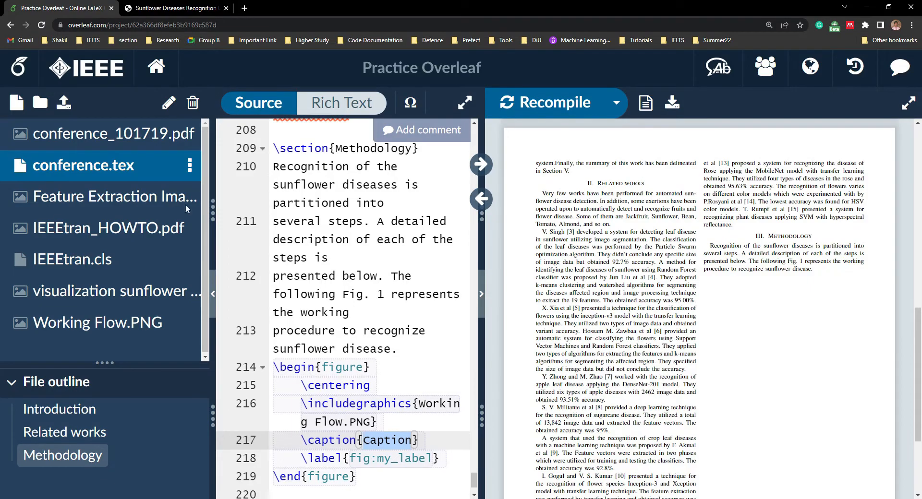
left_click(155, 5)
left_click(604, 444)
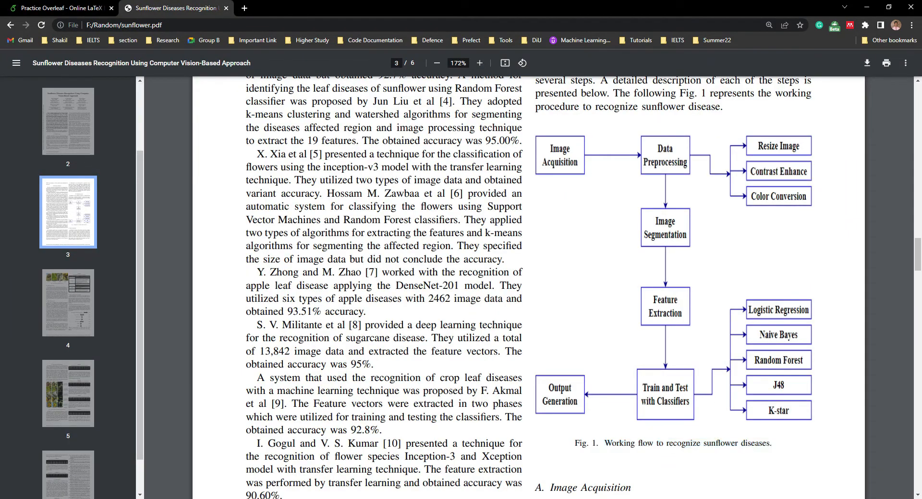
left_click_drag(604, 443, 771, 444)
key("ctrl+c")
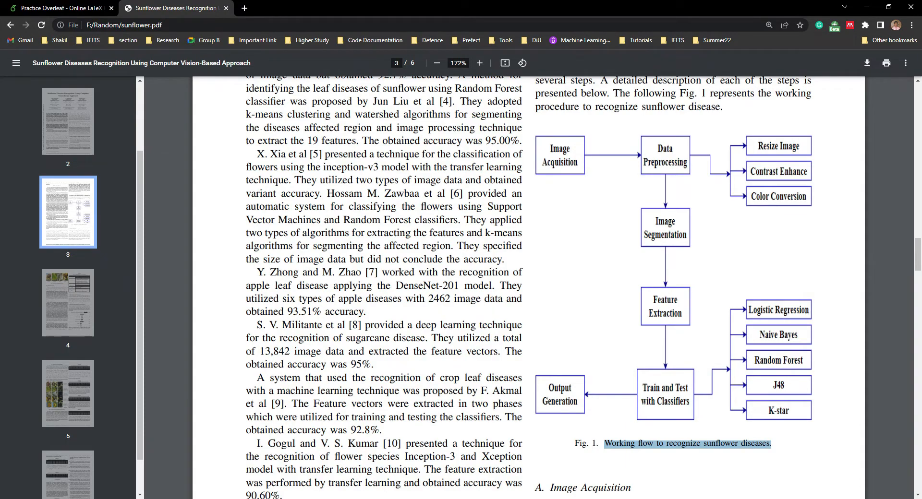
left_click(100, 4)
left_click(392, 440)
double_click(392, 439)
key("ctrl+v")
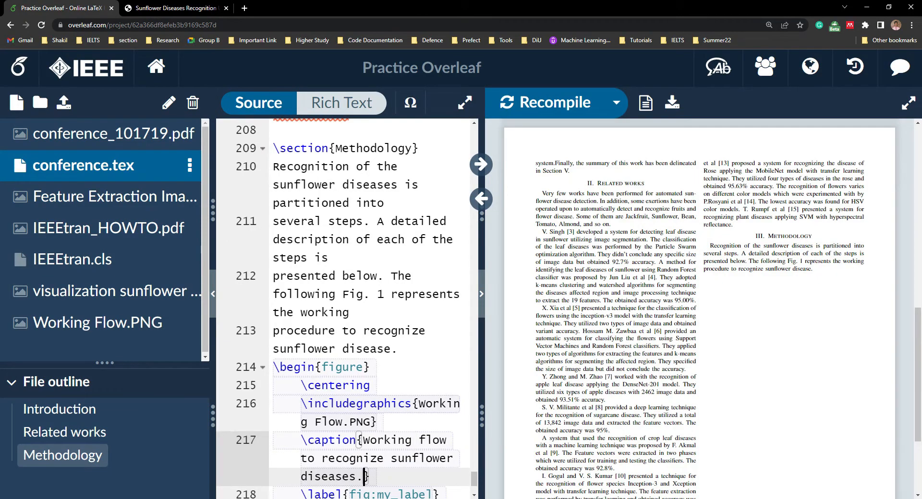
Review the figure's label and caption lines, and recompile the document to render the figure.
scroll(342, 307, "down", 1)
left_click_drag(349, 437, 433, 437)
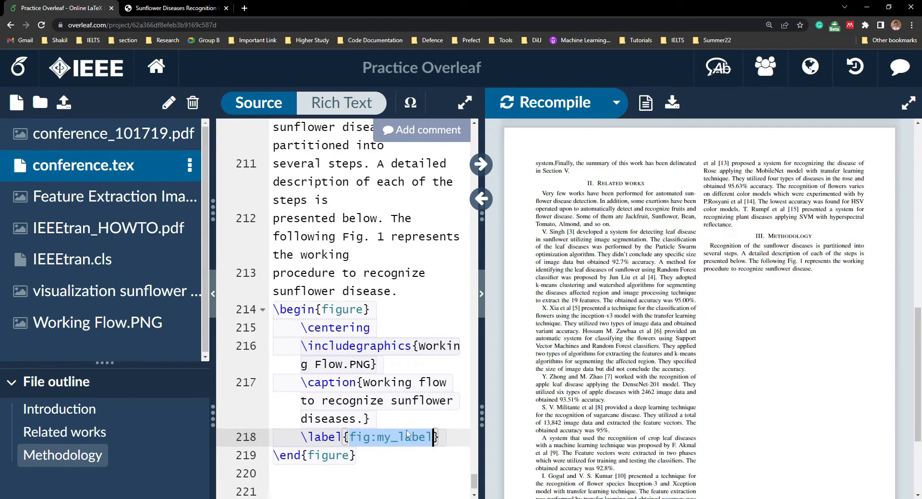
key("Up")
double_click(382, 437)
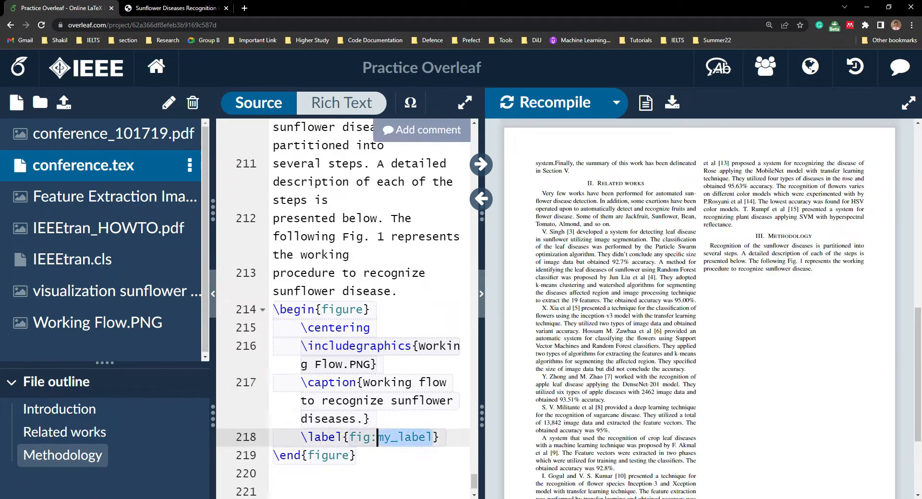
left_click_drag(314, 382, 371, 400)
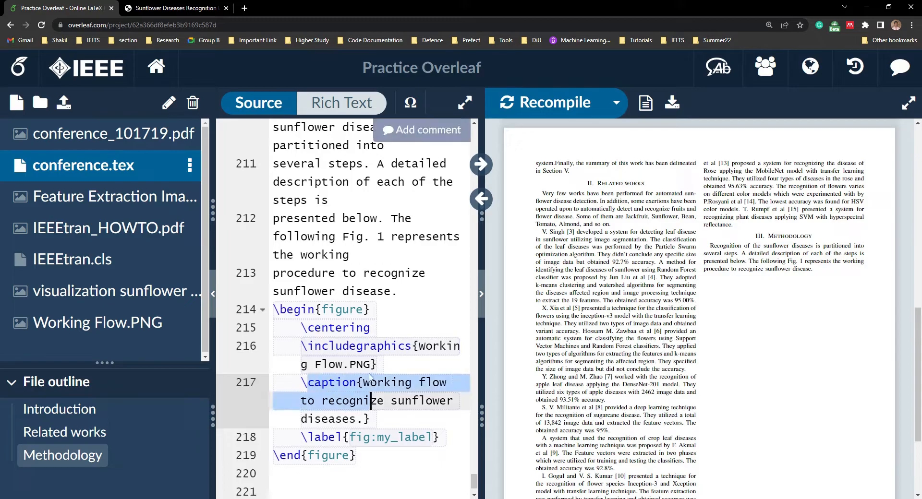
left_click(370, 346)
key("ctrl+s")
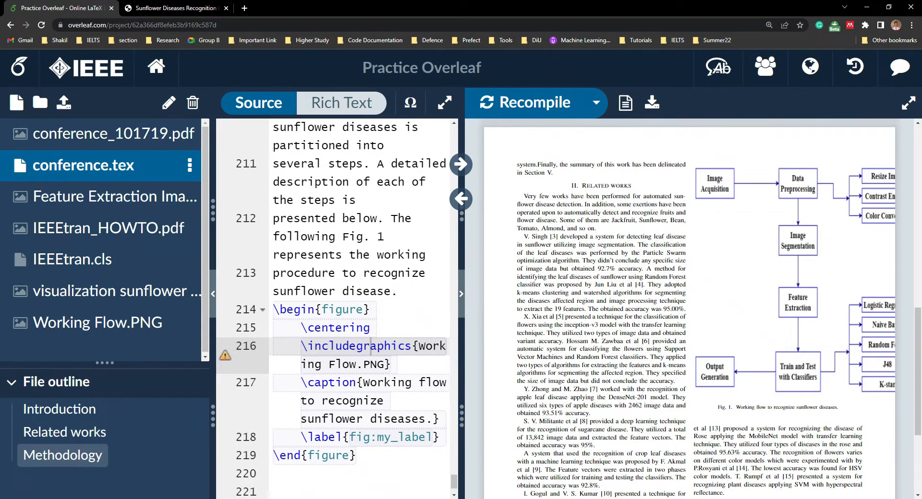
Compare the size and placement of Fig. 1 in sunflower.pdf with the rendered figure in the Overleaf preview.
left_click_drag(210, 405, 161, 406)
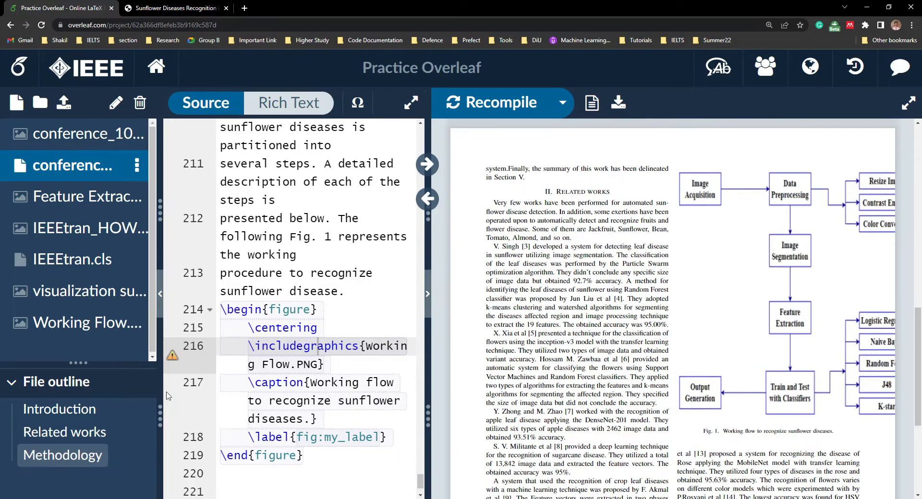
left_click(174, 8)
scroll(666, 259, "up", 8)
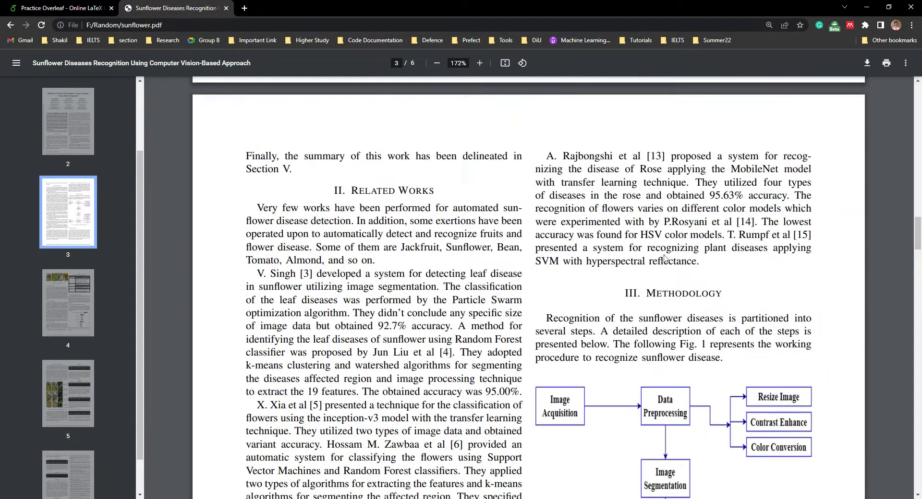
scroll(528, 288, "down", 2)
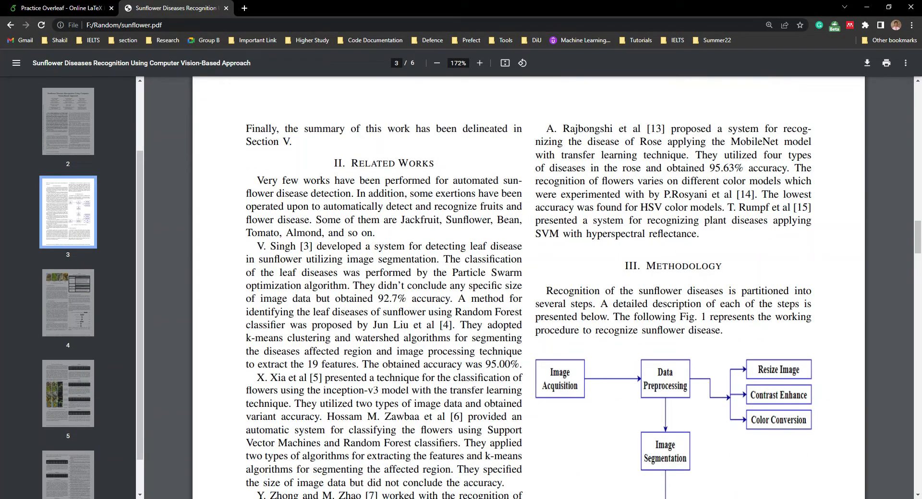
left_click_drag(722, 331, 656, 375)
scroll(655, 375, "down", 2)
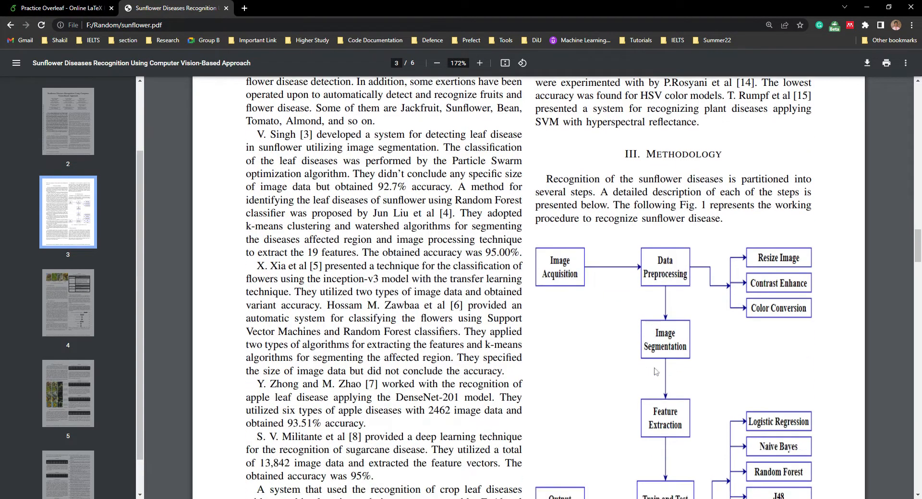
scroll(770, 268, "down", 2)
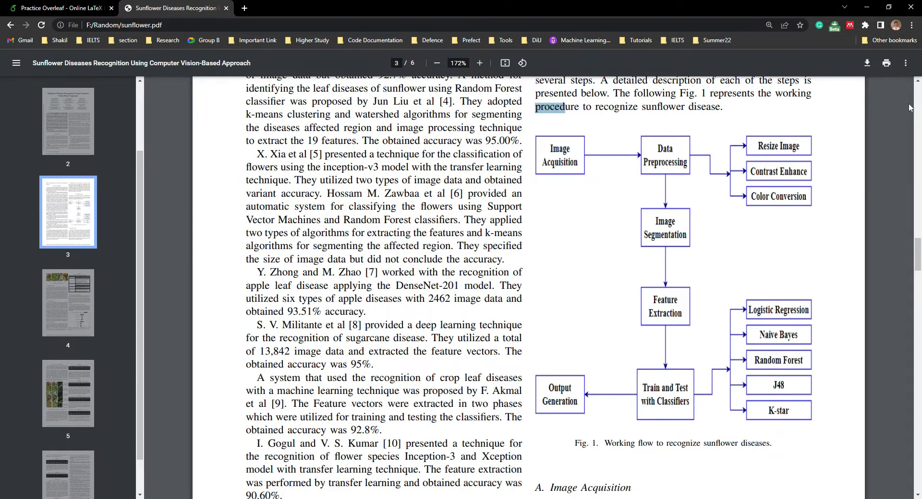
left_click_drag(811, 95, 746, 95)
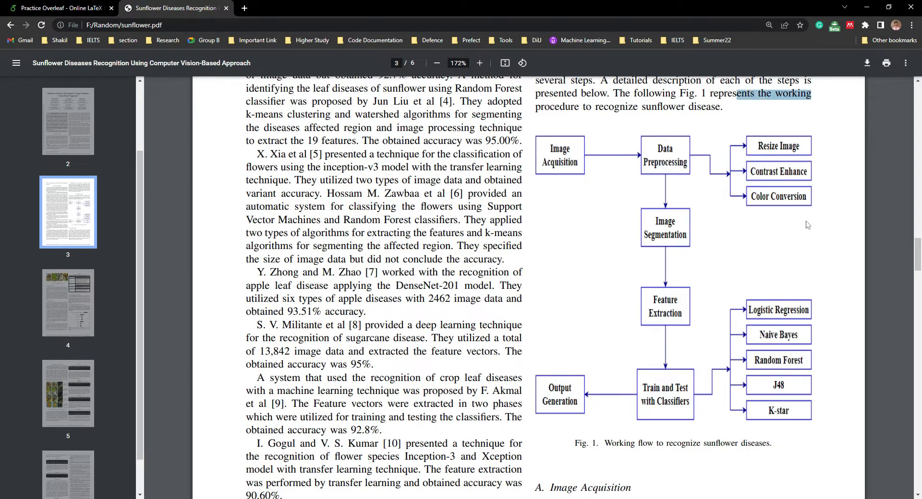
scroll(794, 336, "down", 2)
left_click(48, 3)
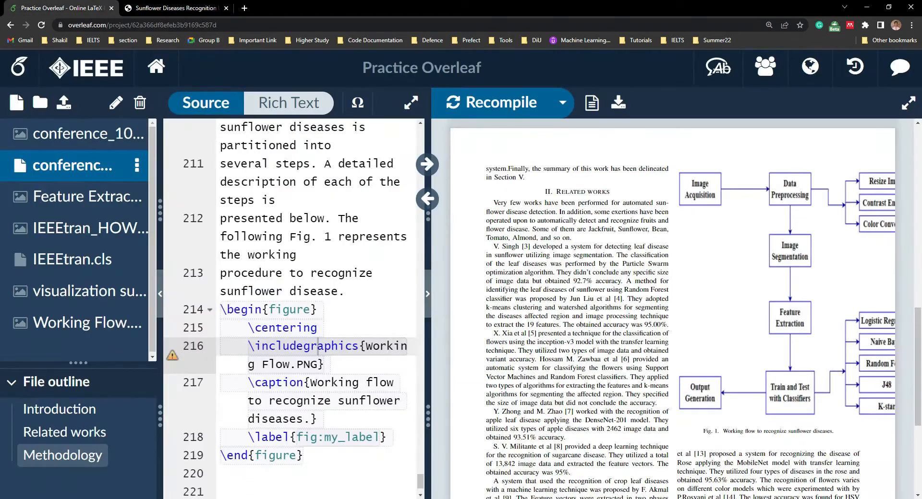
scroll(672, 307, "down", 2)
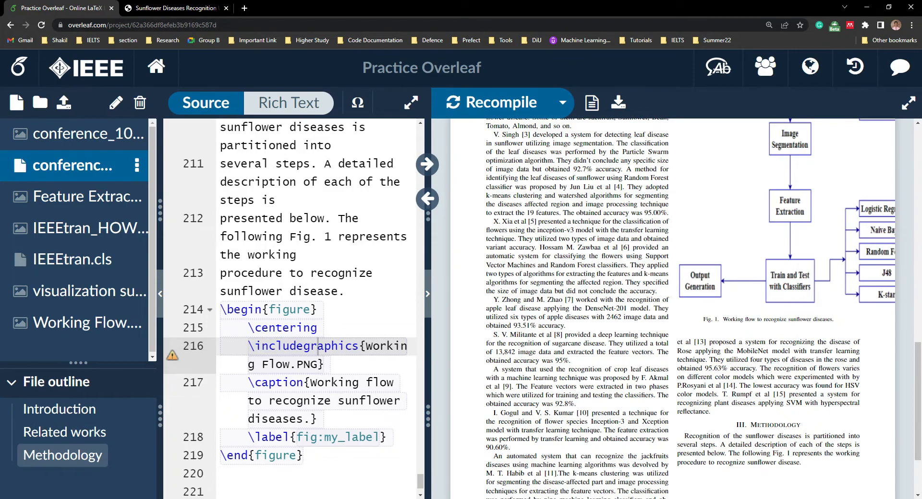
Add an empty pair of square brackets for image options directly after \includegraphics on line 216.
left_click_drag(426, 414, 488, 417)
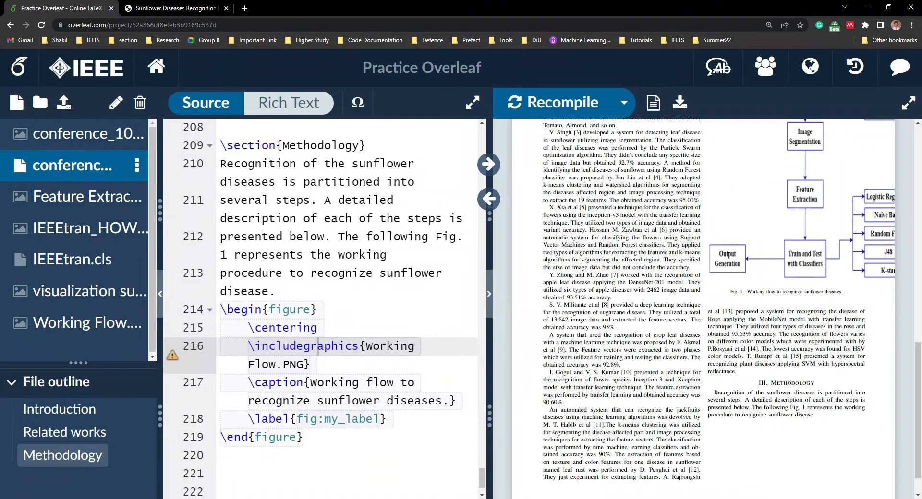
key("Up")
key("Up")
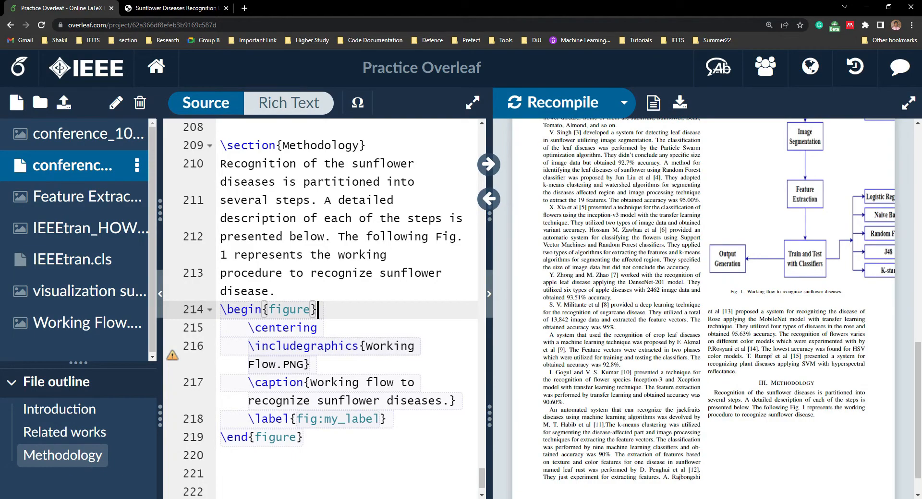
key("Down")
key("Down")
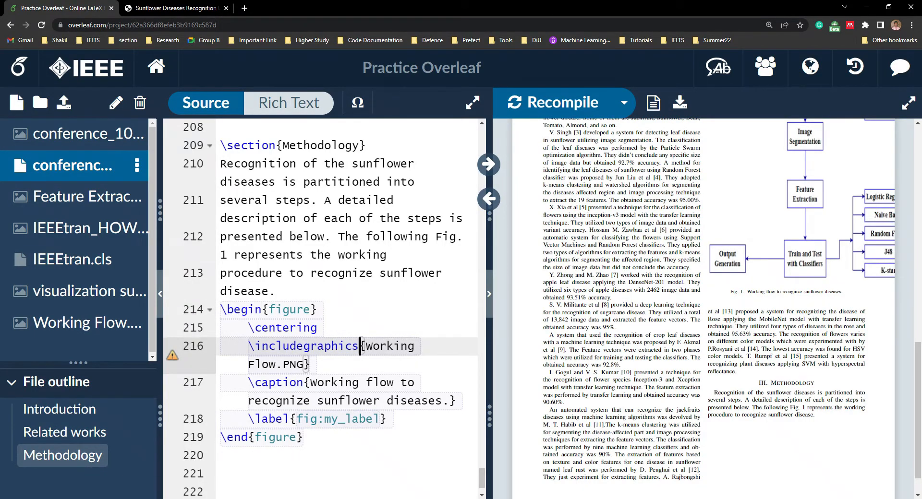
type("[")
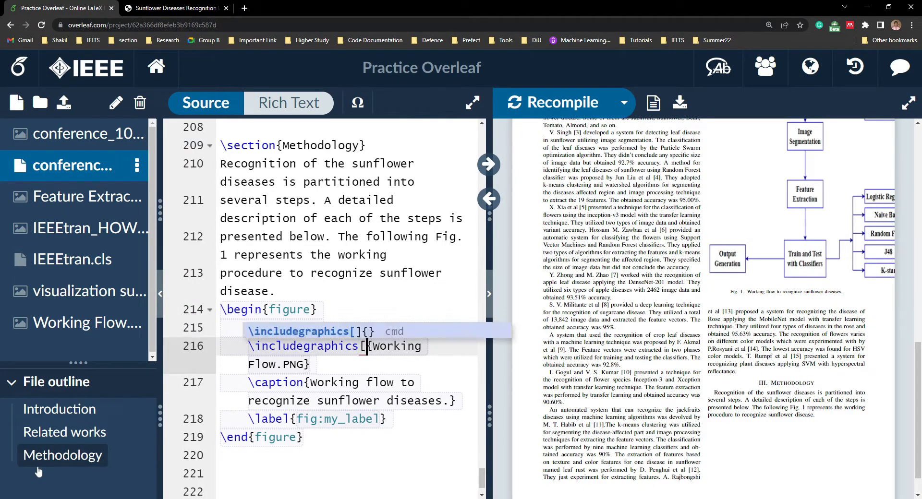
type("]")
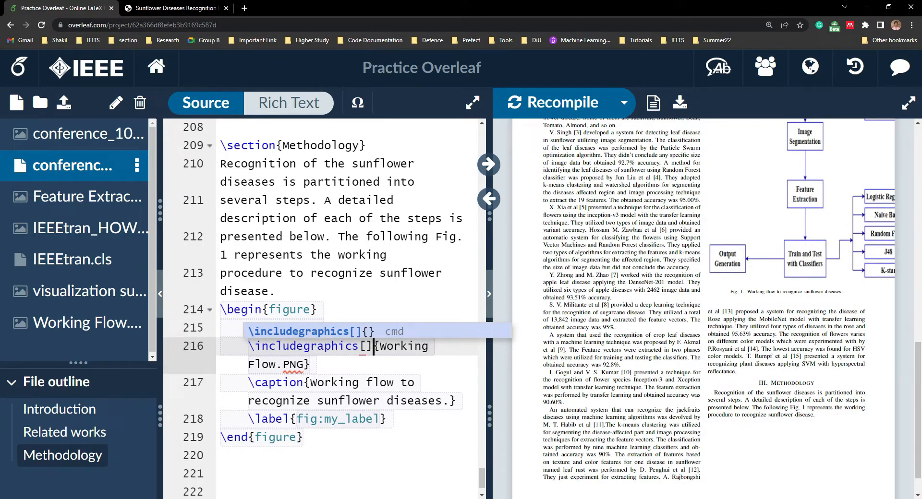
key("Left")
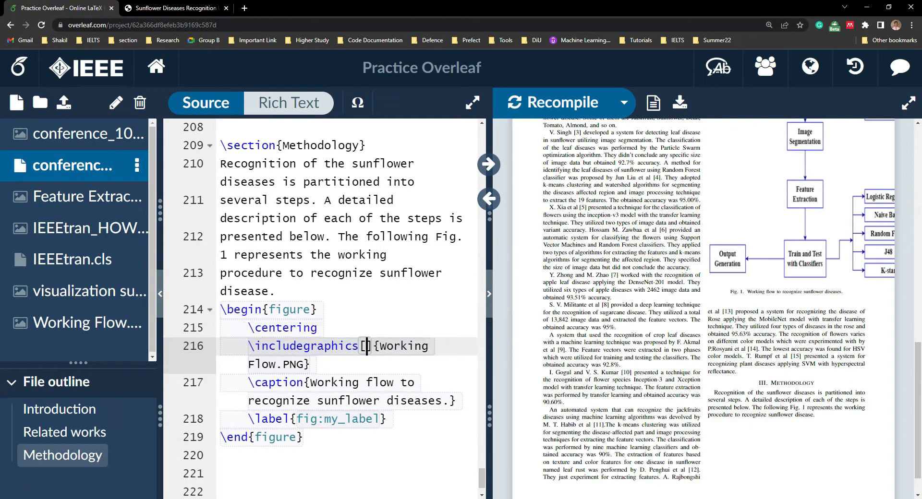
Set the \includegraphics options on line 216 to height=7cm, width=7cm, and recompile the document.
type("heighn")
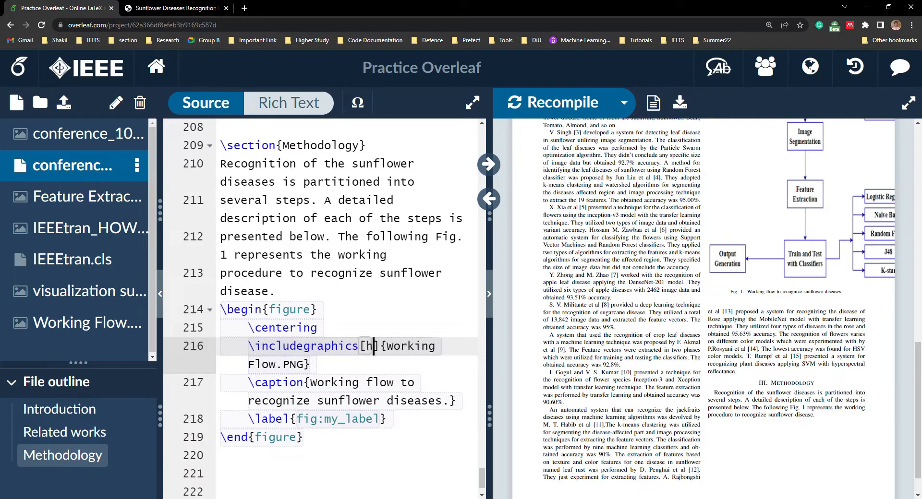
key("BackSpace")
key("BackSpace")
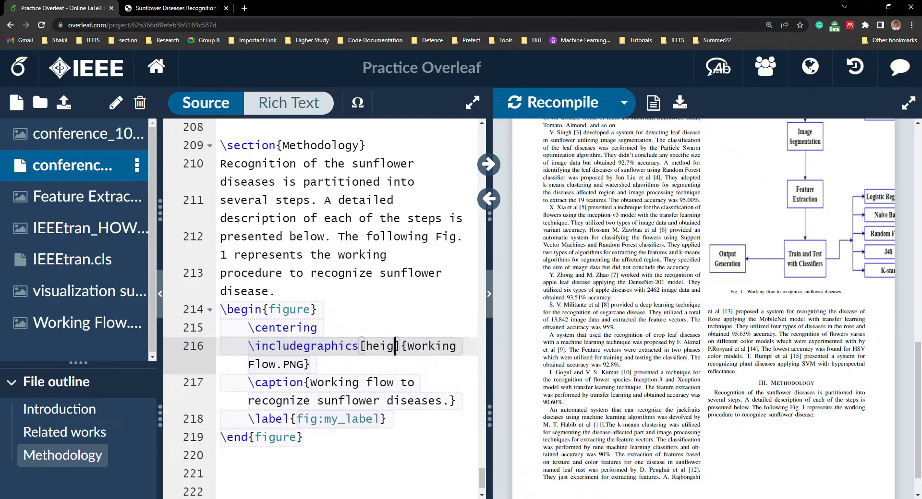
type("ht=")
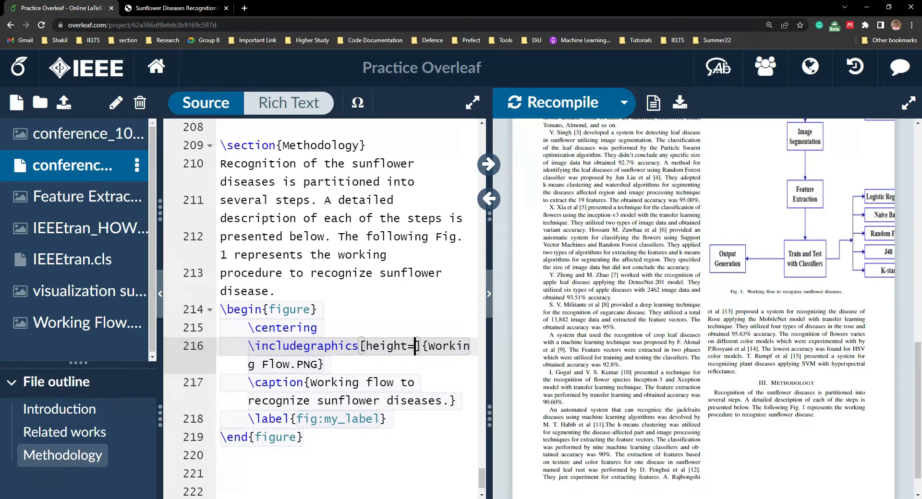
type("7cm, ")
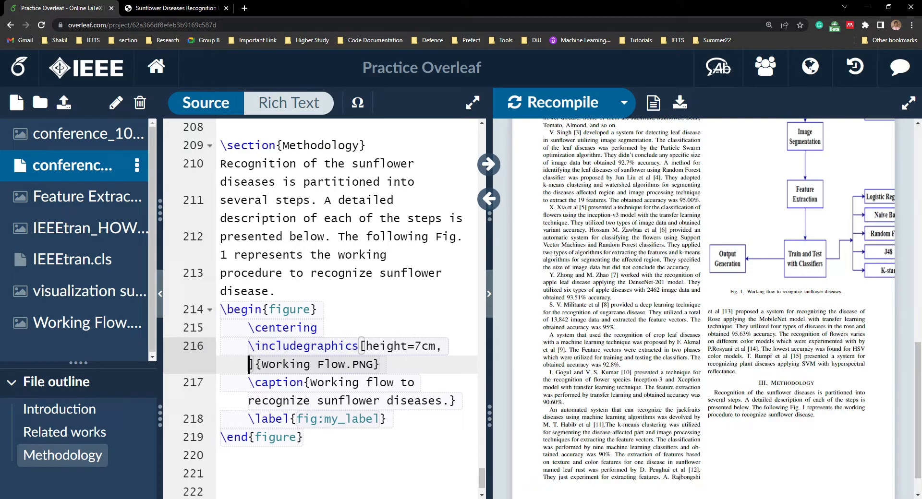
type("width")
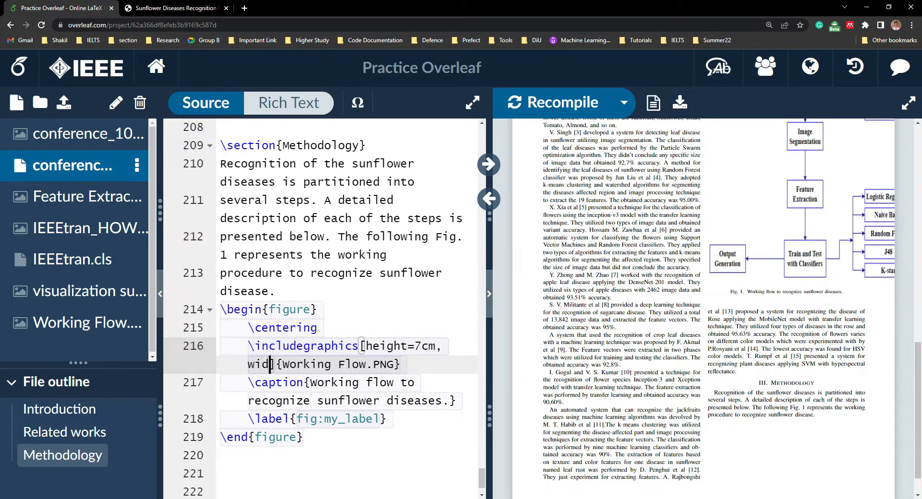
type("=")
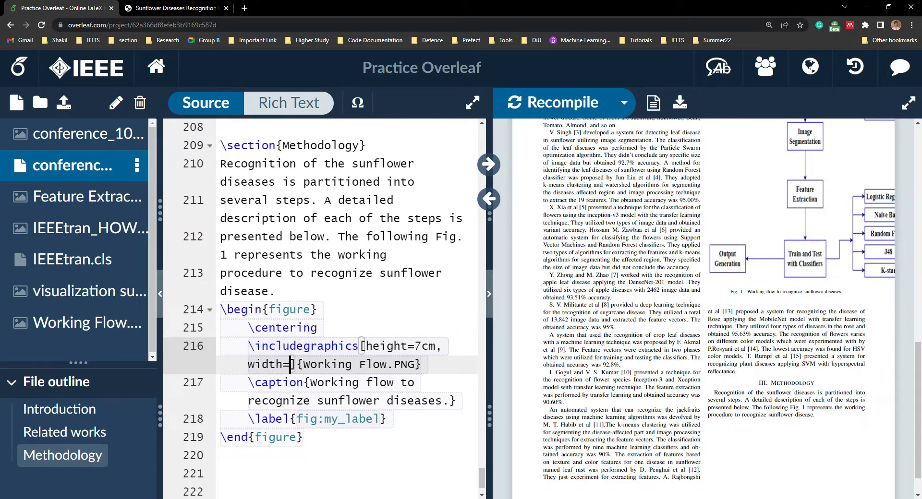
type("7cm")
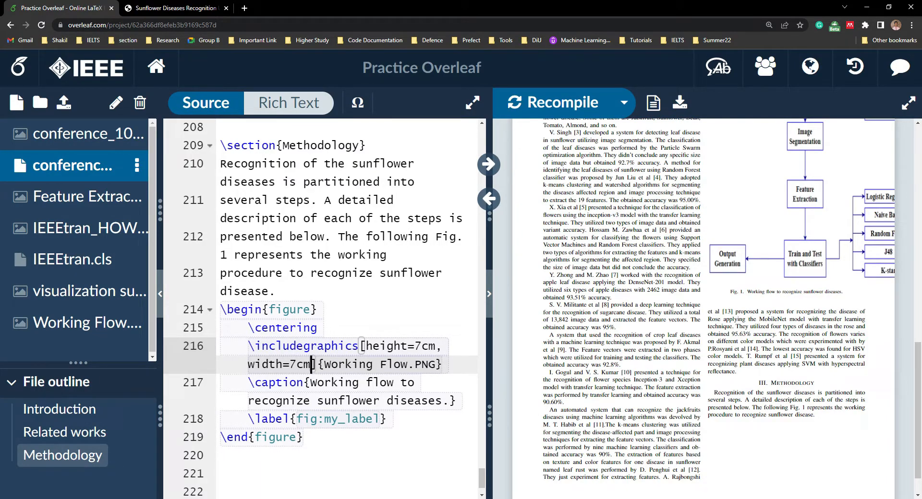
key("ctrl+s")
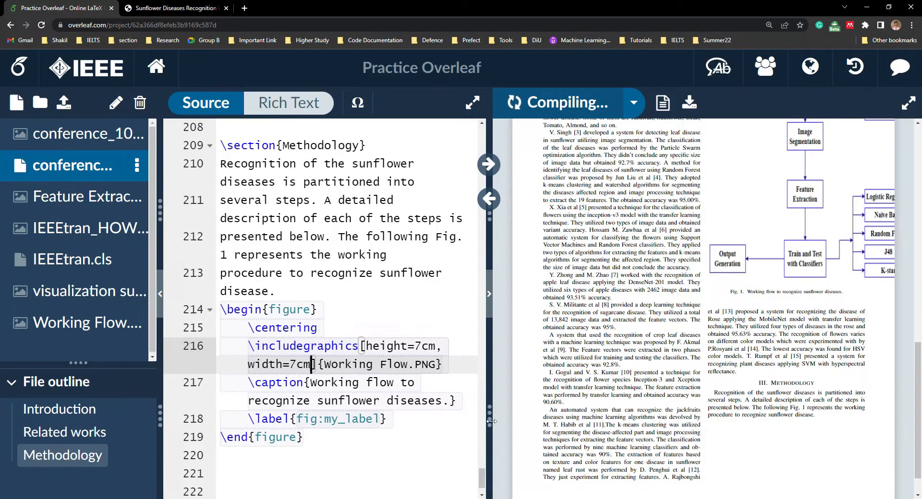
Widen the PDF preview and compare the figure's width with the column text beneath it.
left_click_drag(486, 425, 456, 416)
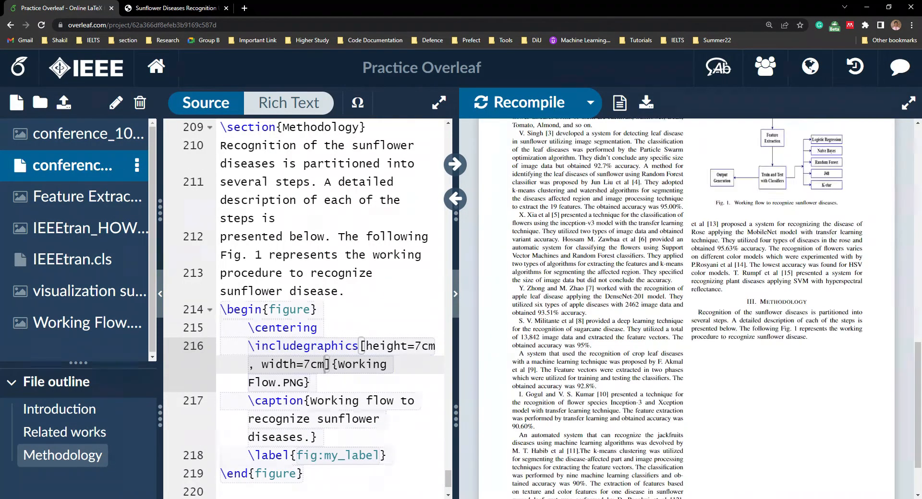
scroll(787, 286, "up", 5)
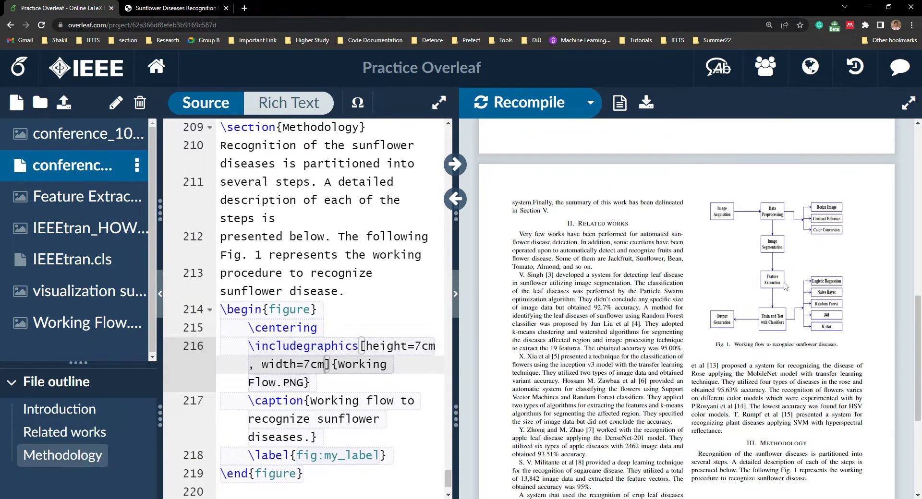
scroll(787, 319, "down", 3)
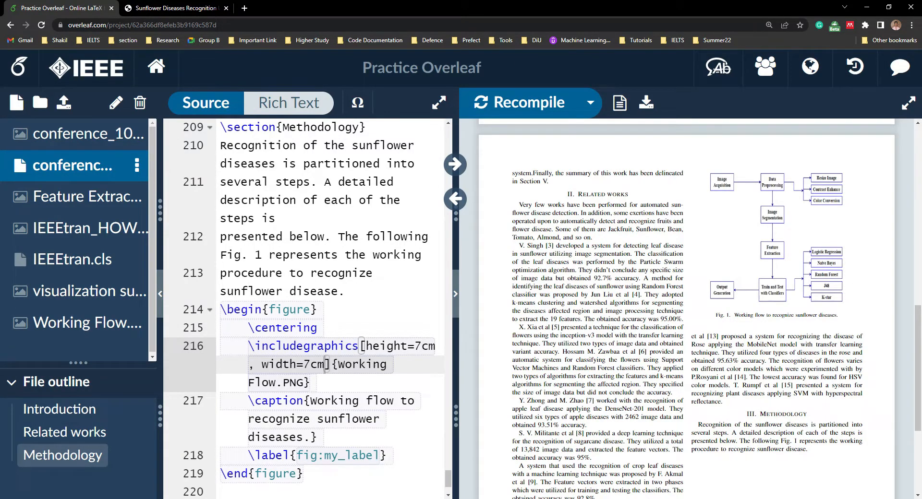
left_click_drag(696, 337, 864, 338)
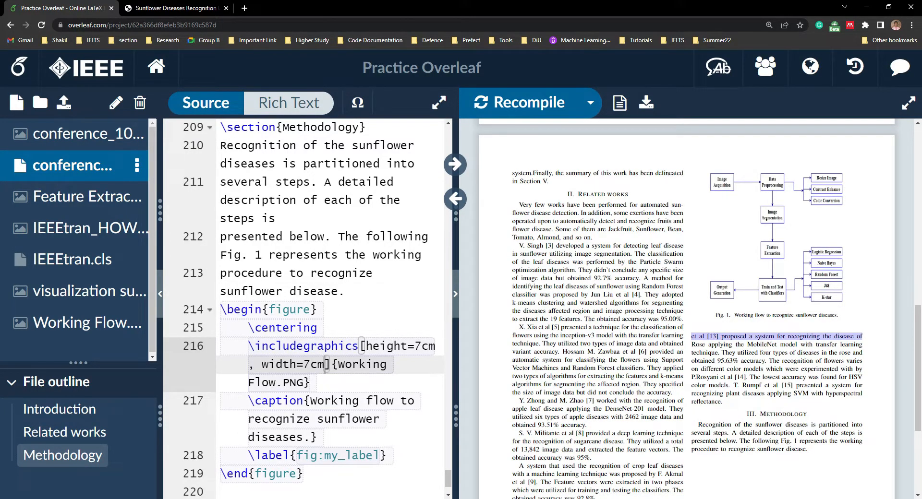
left_click(864, 340)
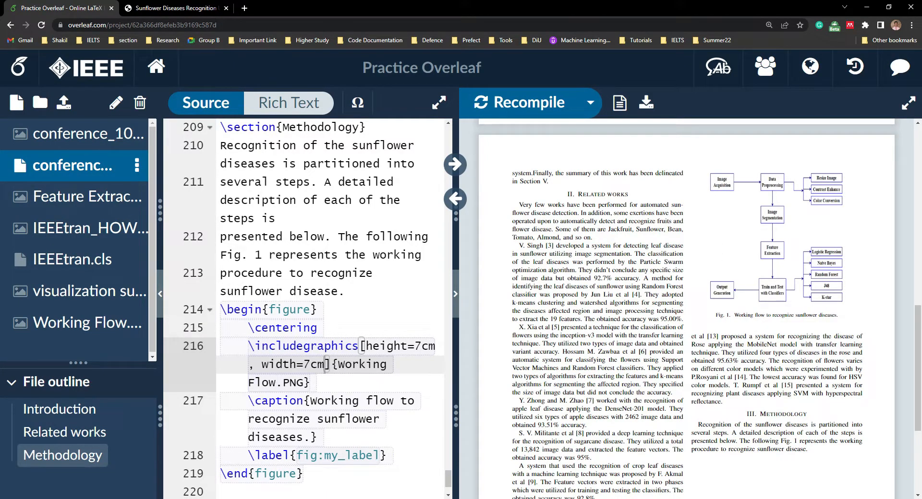
Replace the 7cm width value in the \includegraphics options with \linewidth.
left_click_drag(303, 364, 326, 364)
type("\\line")
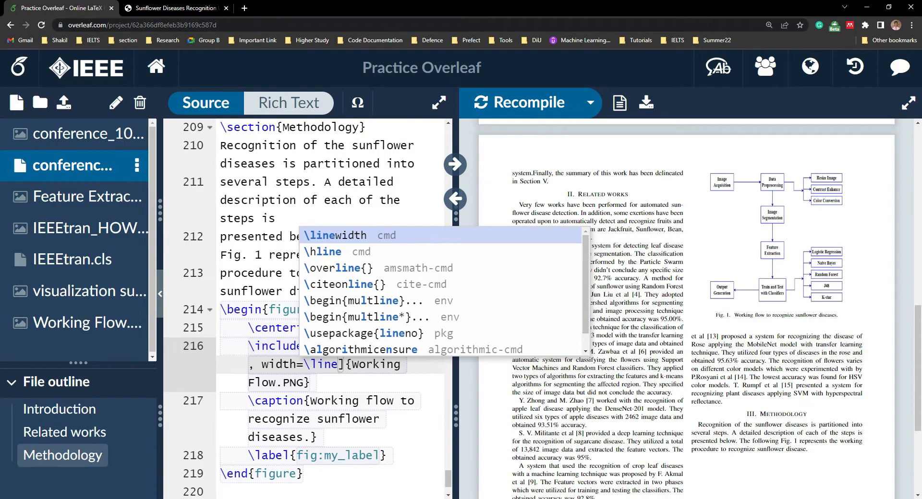
key("Return")
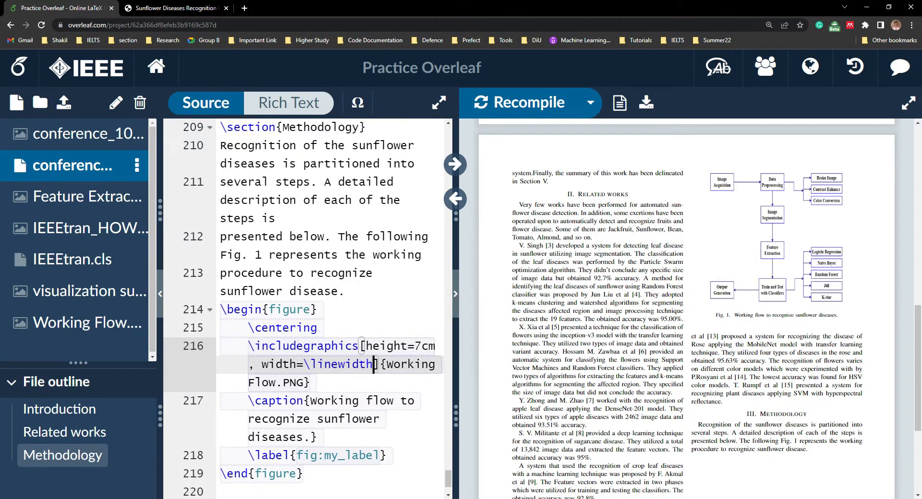
Remove the height=7cm option from \includegraphics, leaving only width=\linewidth, and recompile the document.
left_click_drag(304, 364, 428, 345)
left_click(373, 365)
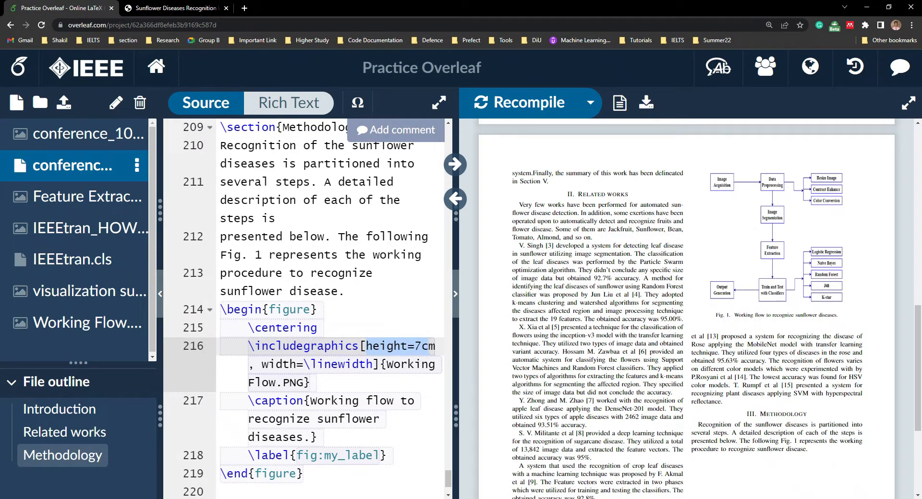
left_click(261, 364)
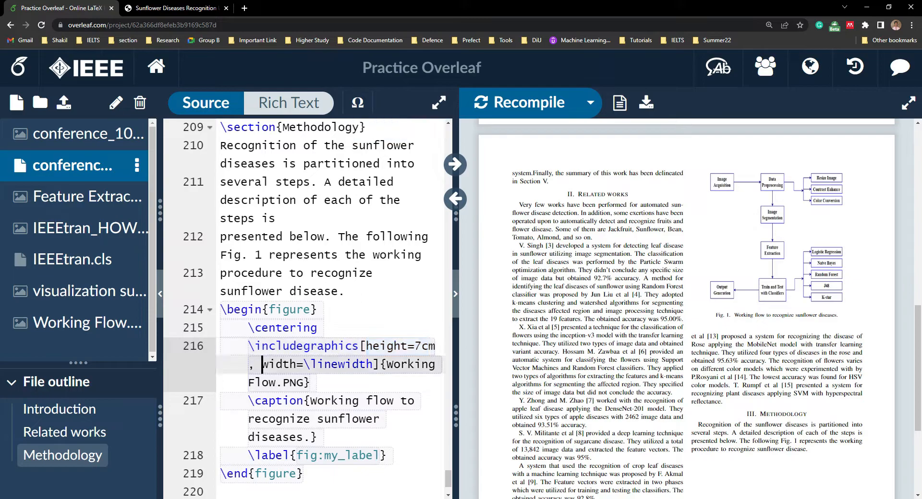
left_click_drag(262, 364, 365, 346)
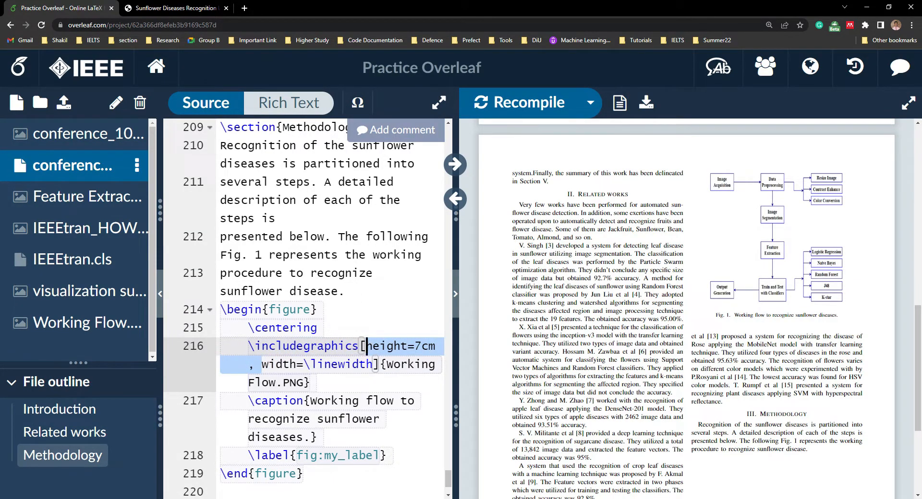
key("BackSpace")
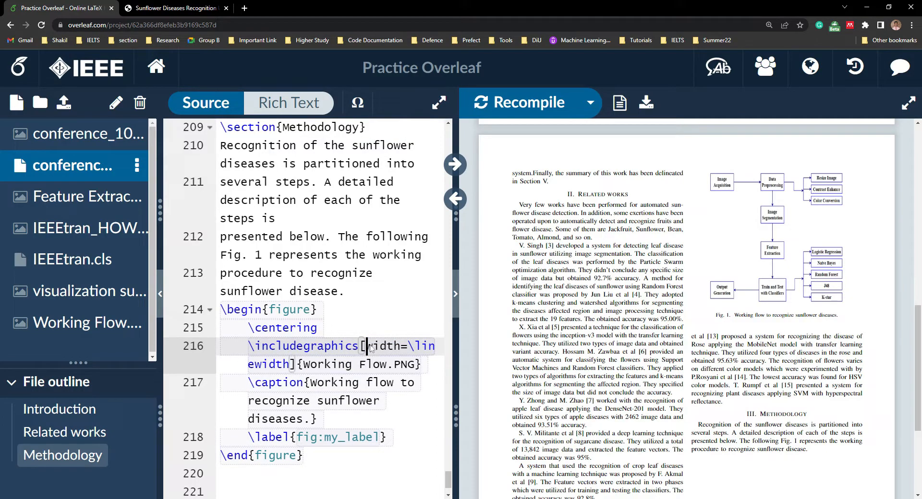
key("ctrl+s")
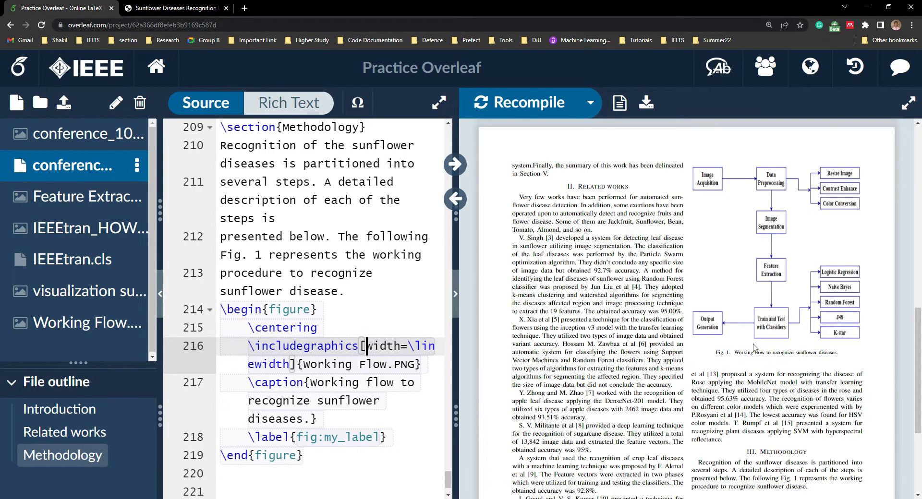
Add the placement option [h] directly after \begin{figure} on line 214.
scroll(754, 408, "down", 4)
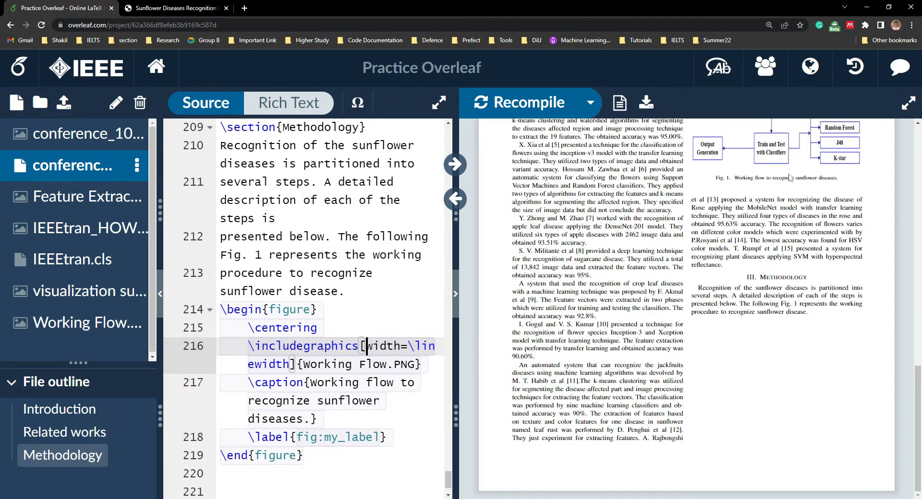
scroll(754, 234, "up", 3)
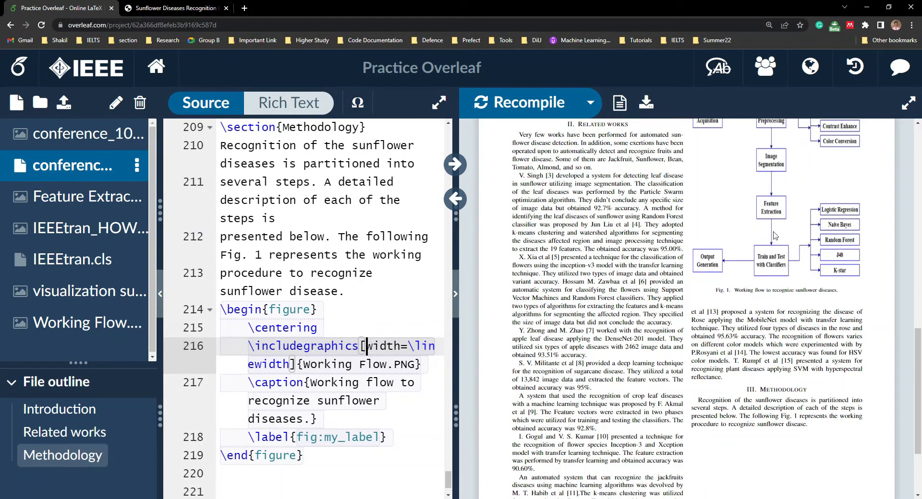
scroll(775, 236, "up", 2)
key("Up")
key("Up")
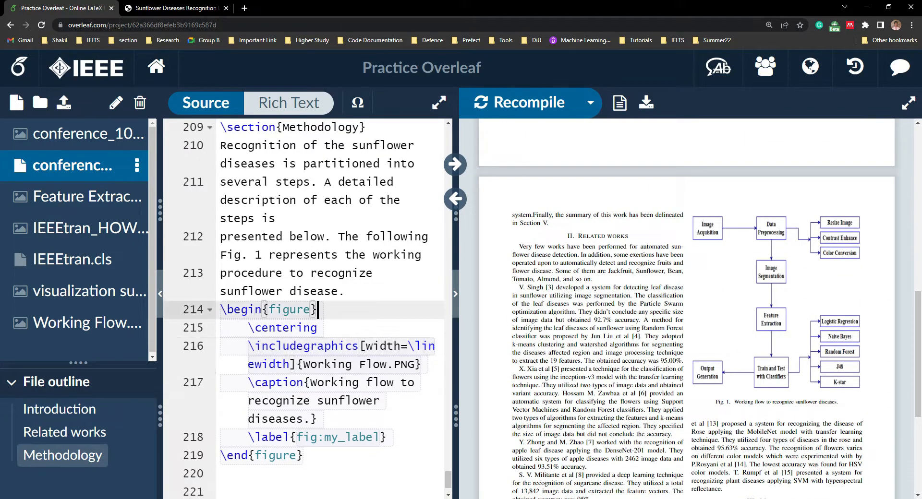
type("[h")
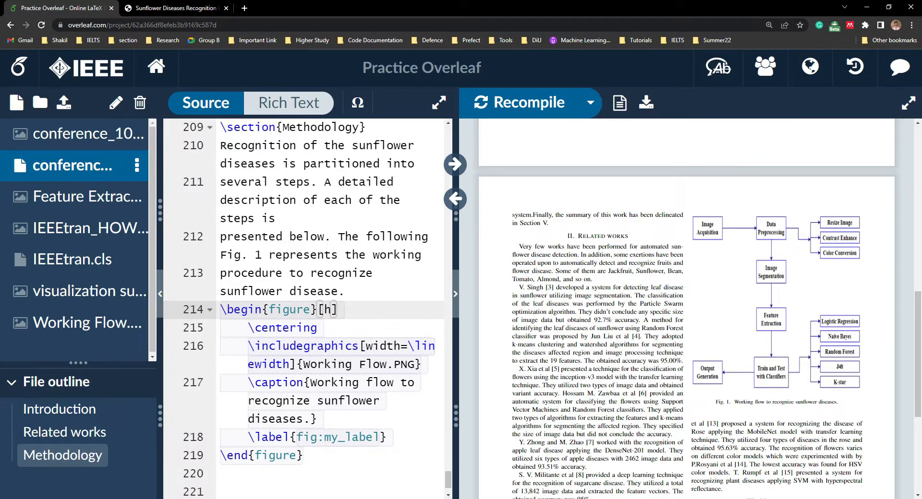
Check the figure's [h] option against the end of the Methodology paragraph before it, and recompile the document.
key("shift+Left")
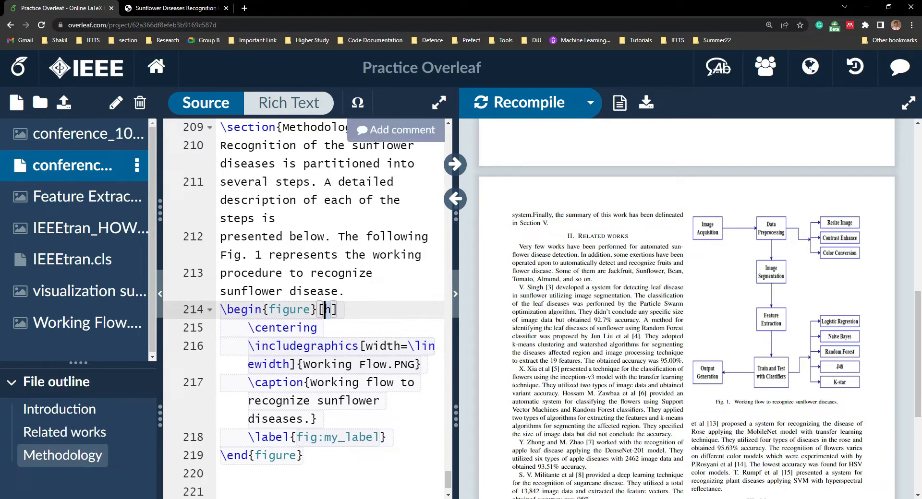
left_click_drag(346, 291, 325, 291)
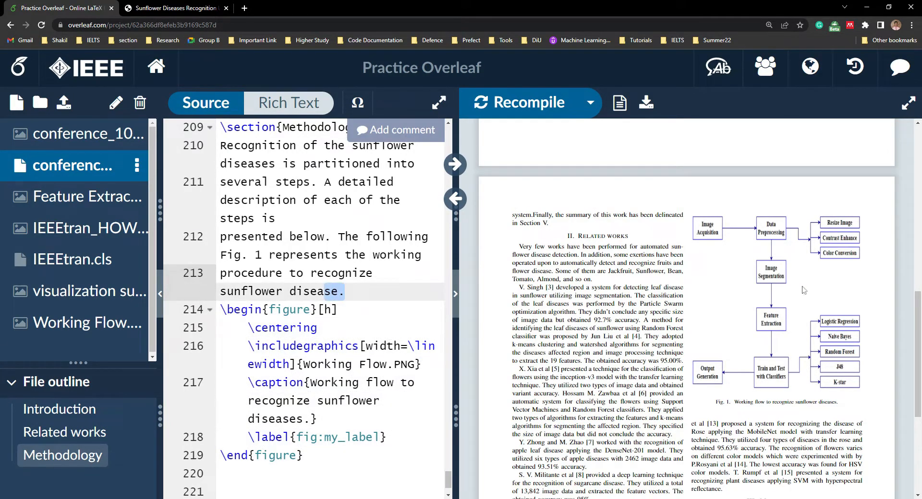
scroll(789, 300, "down", 1)
scroll(789, 299, "down", 2)
left_click(324, 310)
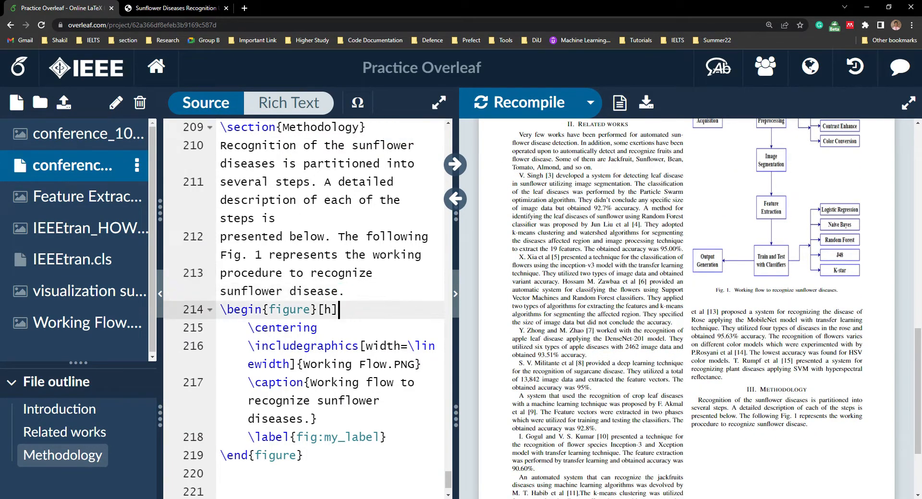
left_click(339, 291)
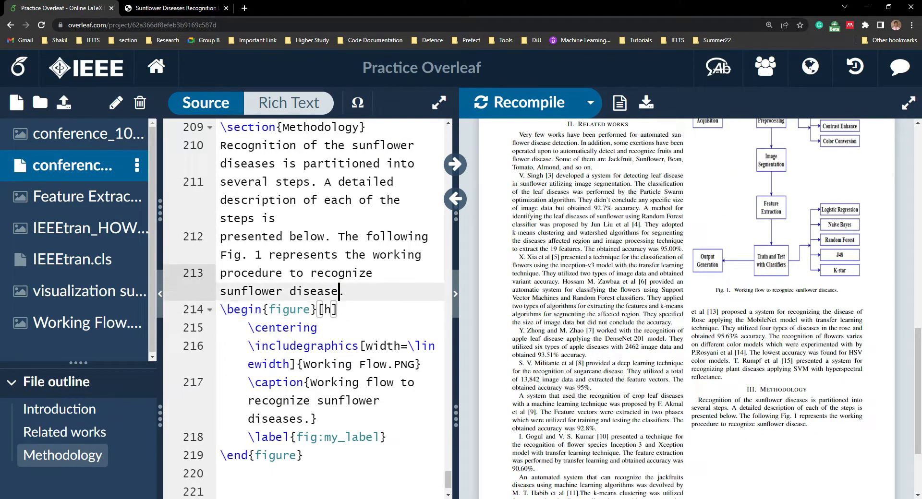
left_click_drag(345, 292, 283, 291)
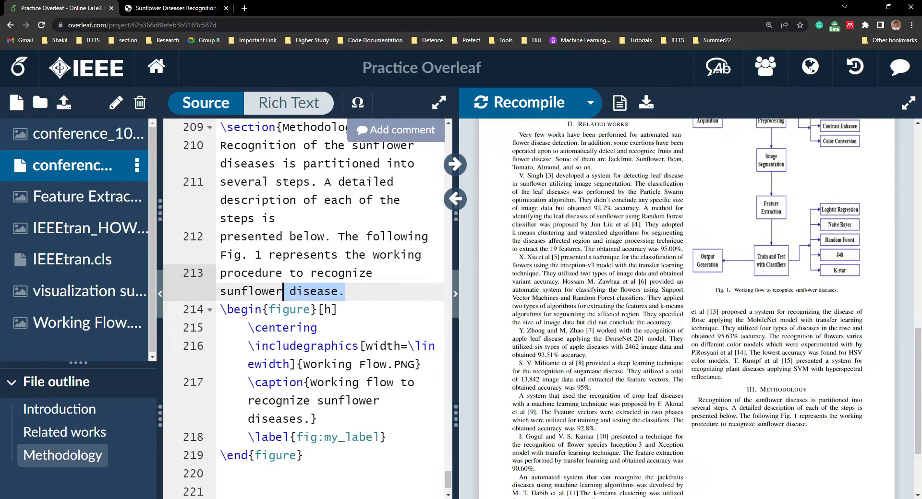
left_click(325, 309)
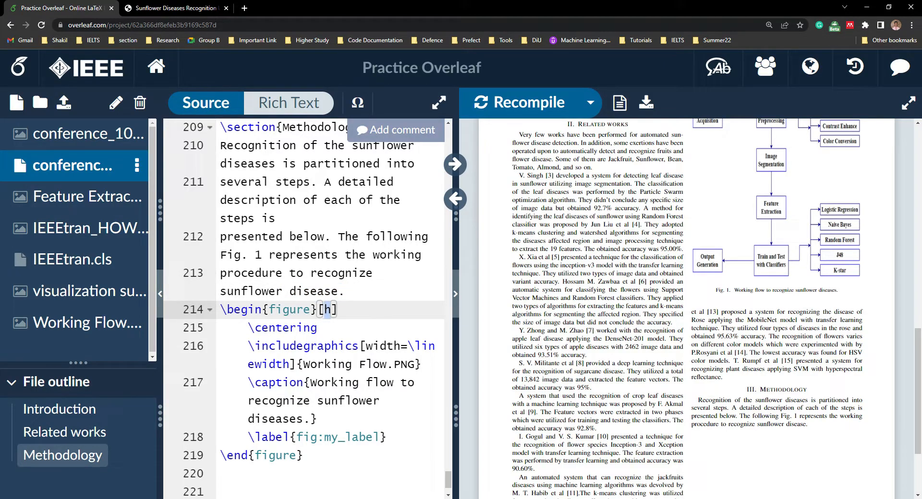
left_click(339, 310)
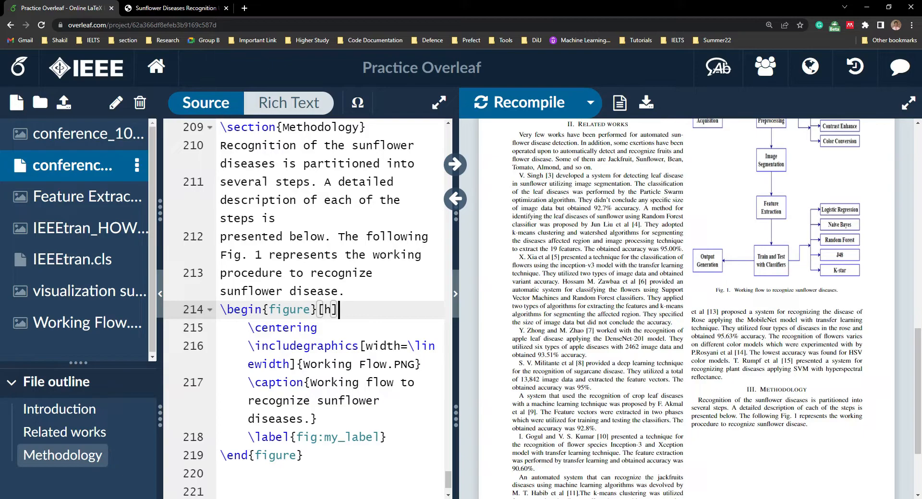
key("ctrl+s")
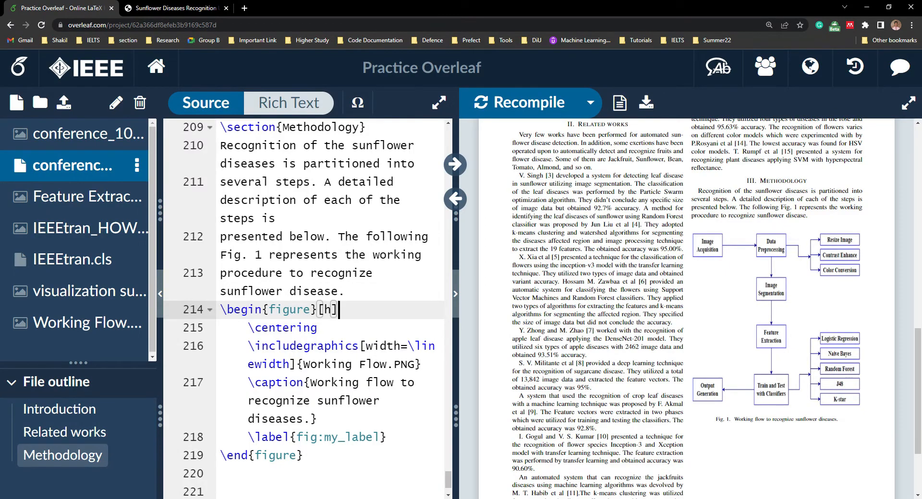
Compare the figure's placement below the Methodology paragraph with Fig. 1 in sunflower.pdf, and return to the Overleaf project.
left_click_drag(696, 194, 769, 259)
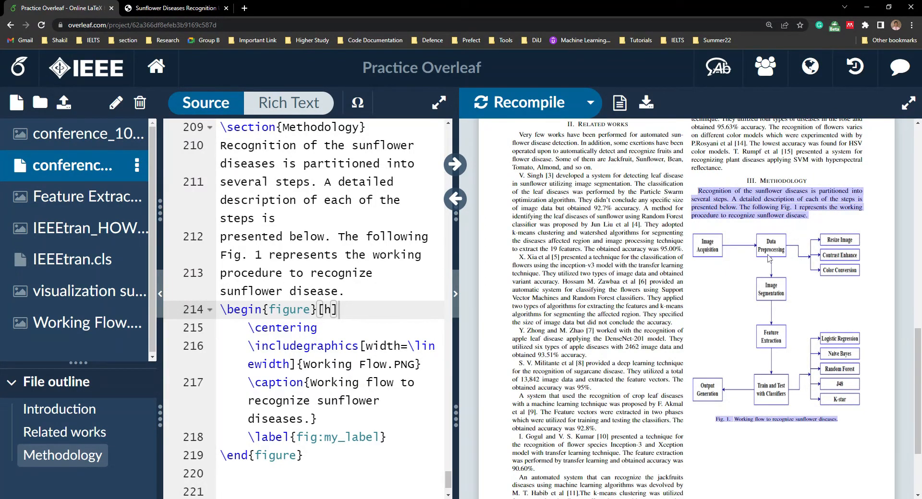
left_click(183, 7)
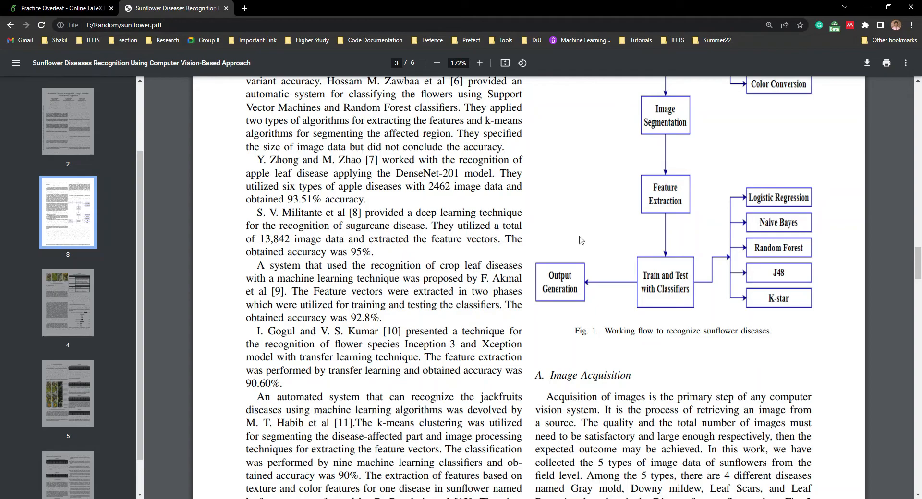
scroll(612, 281, "up", 3)
left_click(62, 8)
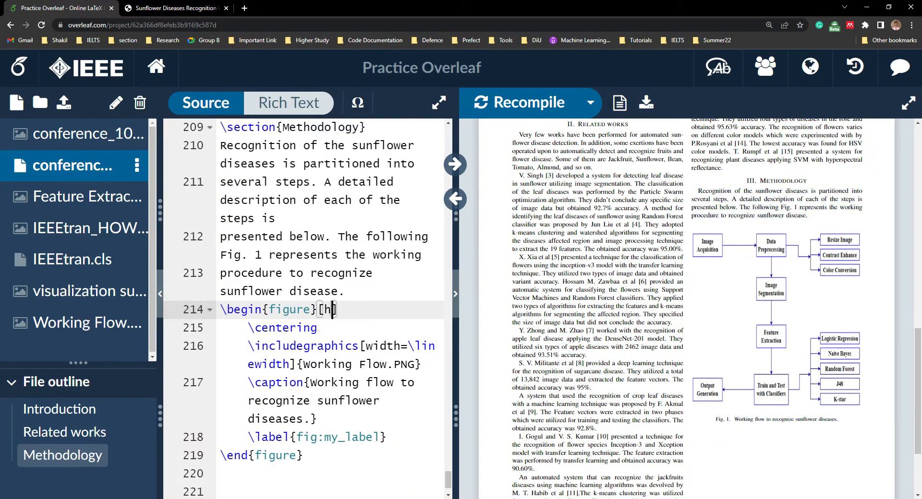
Try the placement option [t] for the figure on line 214, recompile the document, and check where the figure lands.
left_click_drag(332, 309, 325, 310)
left_click(331, 311)
key("BackSpace")
type("t")
scroll(814, 365, "up", 5)
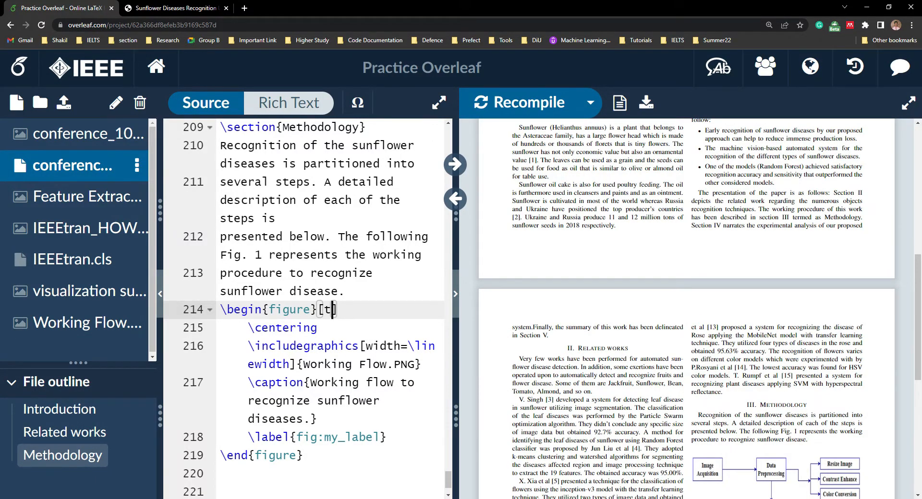
type("]")
key("ctrl+s")
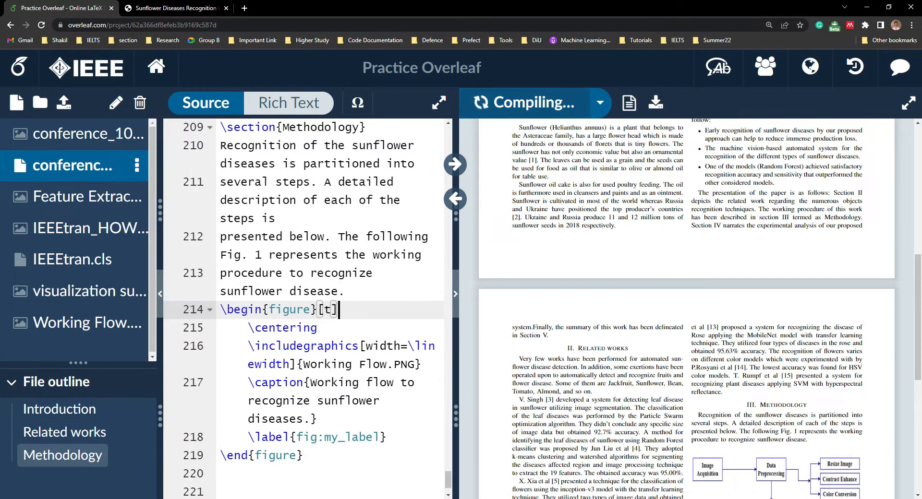
scroll(772, 353, "down", 2)
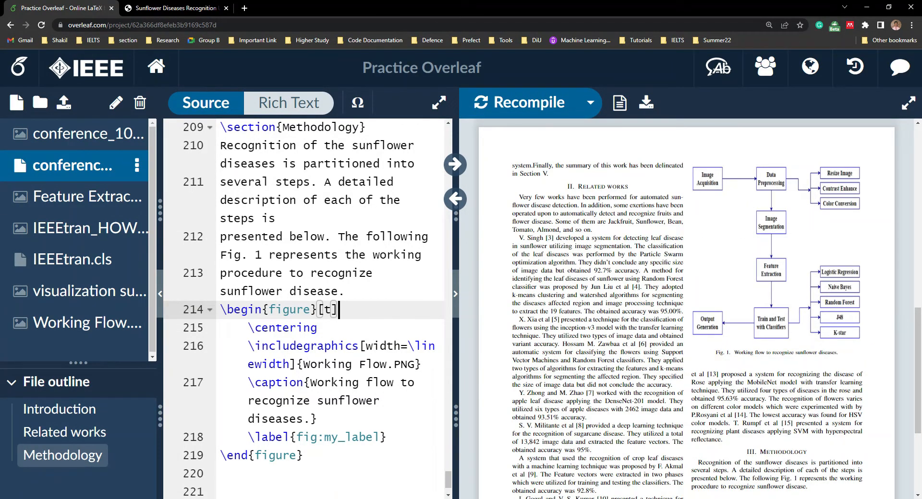
scroll(735, 258, "down", 3)
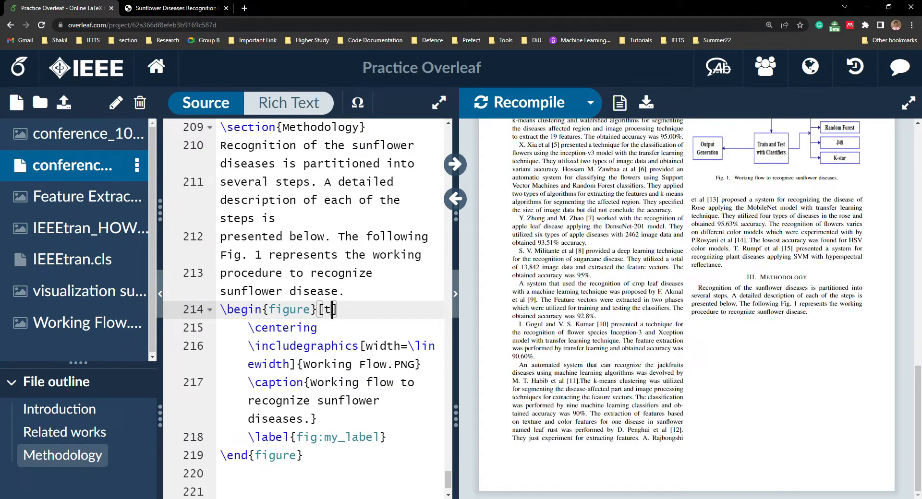
Try the placement option [b] for the figure, recompile the document, and locate the figure in the compiled pages.
key("BackSpace")
type("b")
key("ctrl+s")
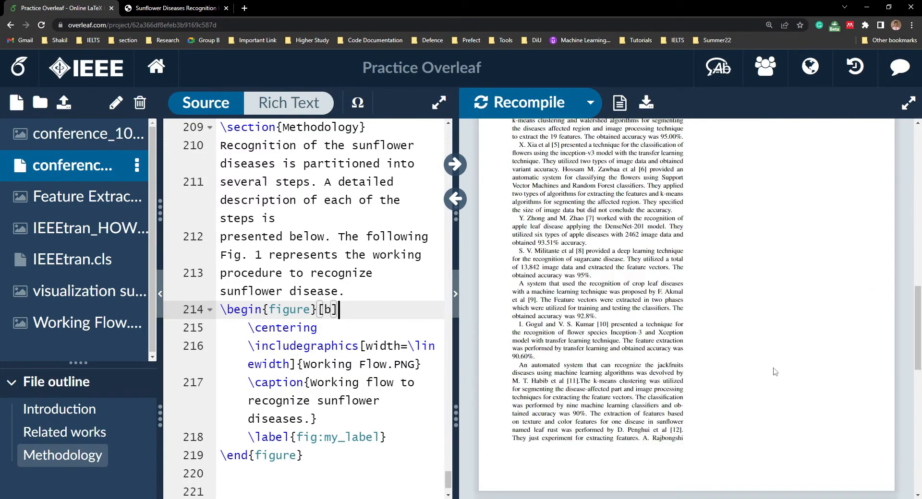
scroll(780, 378, "down", 10)
scroll(600, 444, "up", 6)
scroll(589, 455, "down", 2)
scroll(589, 455, "up", 4)
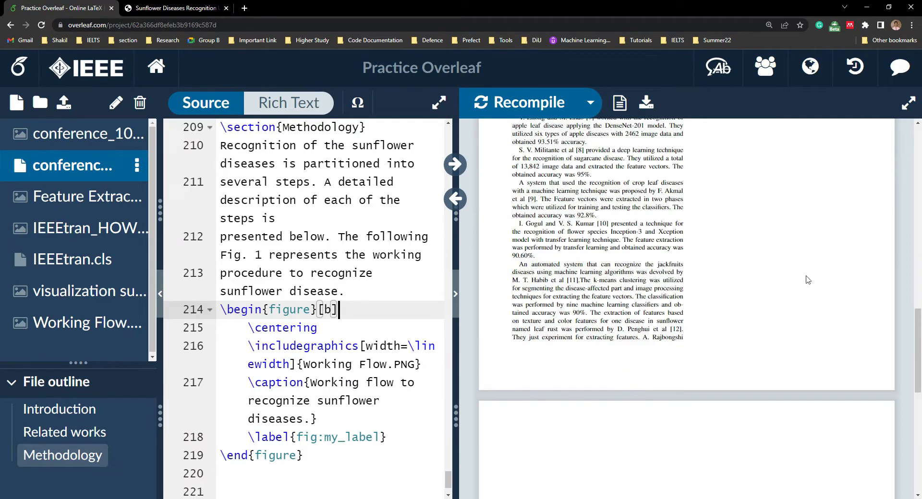
scroll(714, 299, "down", 4)
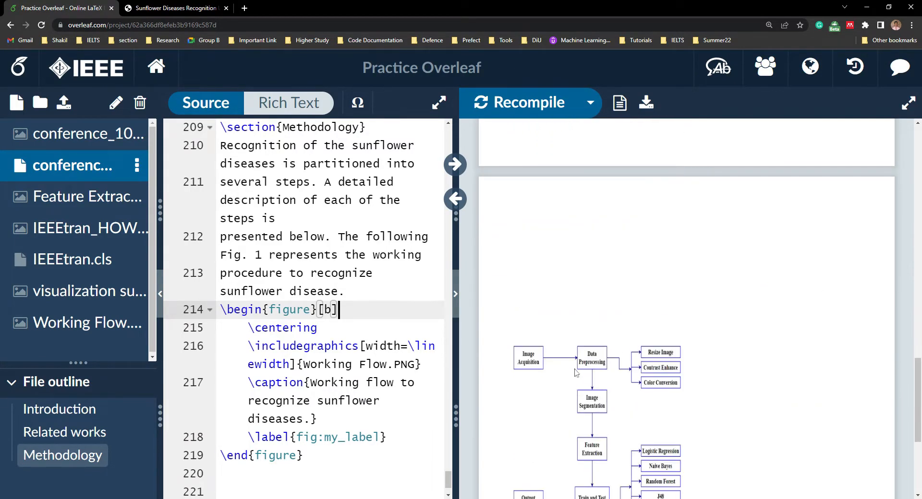
Widen the source editor and add height=7cm before the width option in \includegraphics.
left_click_drag(458, 419, 490, 412)
left_click_drag(407, 346, 429, 345)
scroll(595, 375, "down", 4)
scroll(601, 366, "up", 14)
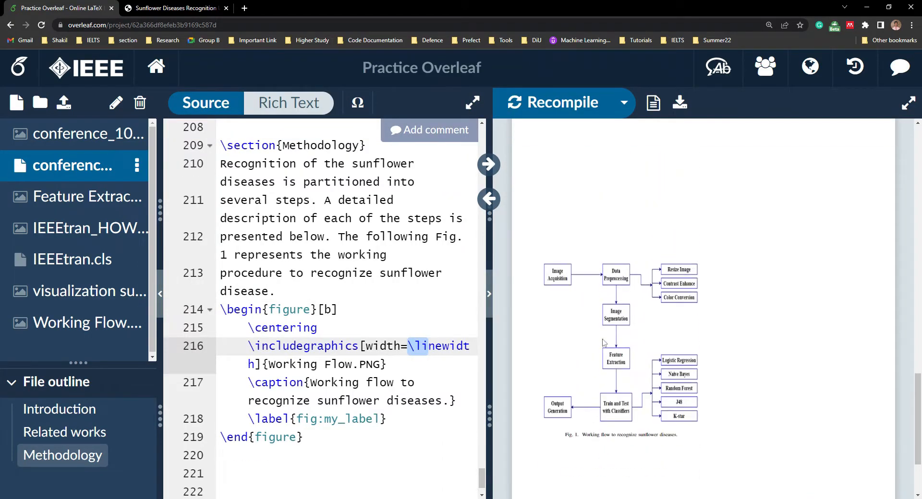
scroll(739, 359, "down", 3)
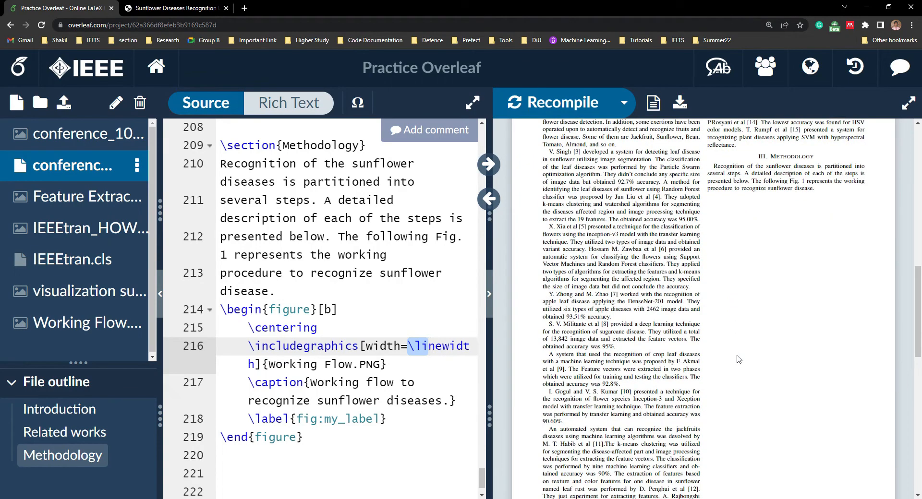
left_click(401, 346)
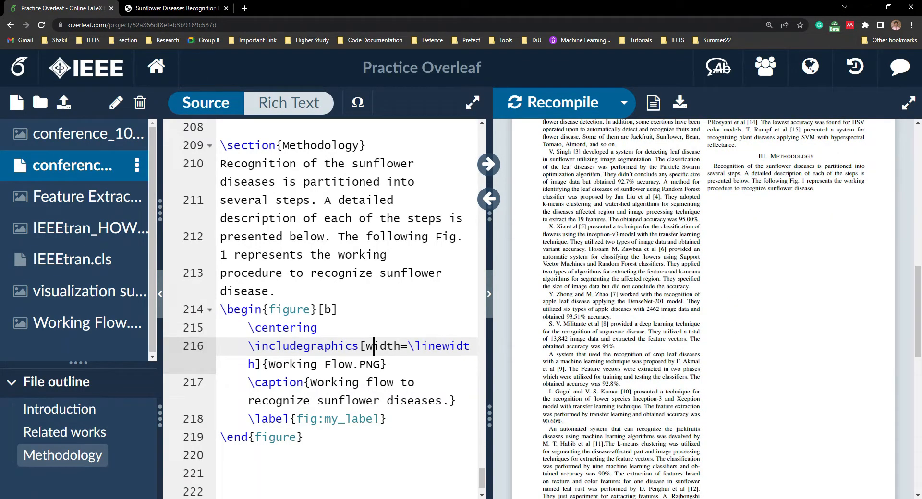
left_click(366, 346)
type("height=")
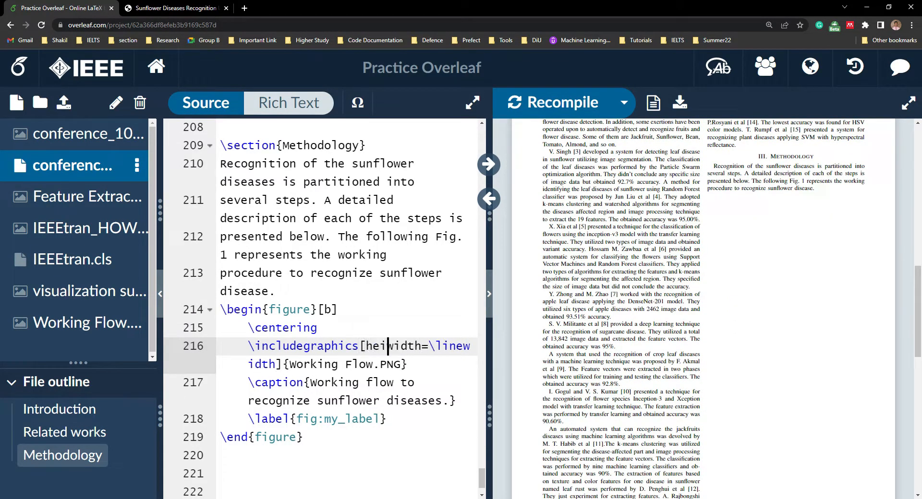
type("7cm")
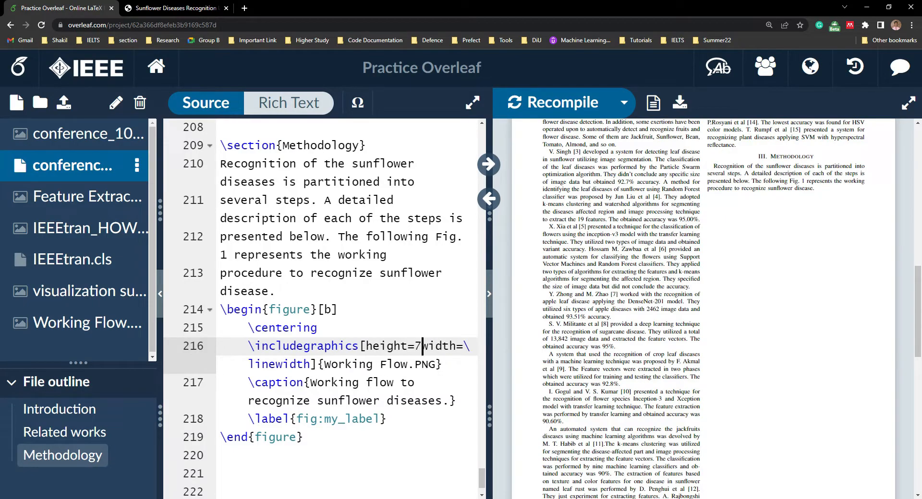
type(",")
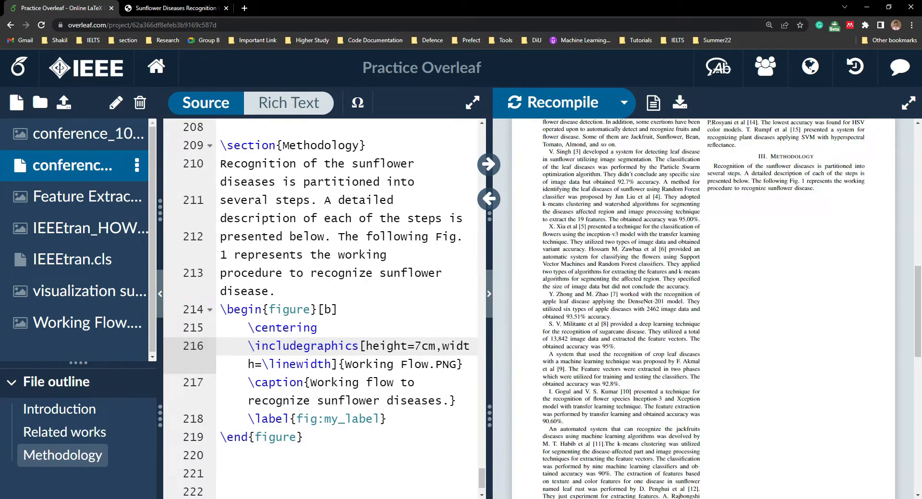
Set the figure's width option to 7cm, recompile the document, and check the figure's placement in the column.
left_click_drag(268, 364, 332, 364)
key("BackSpace")
key("BackSpace")
type("7cm")
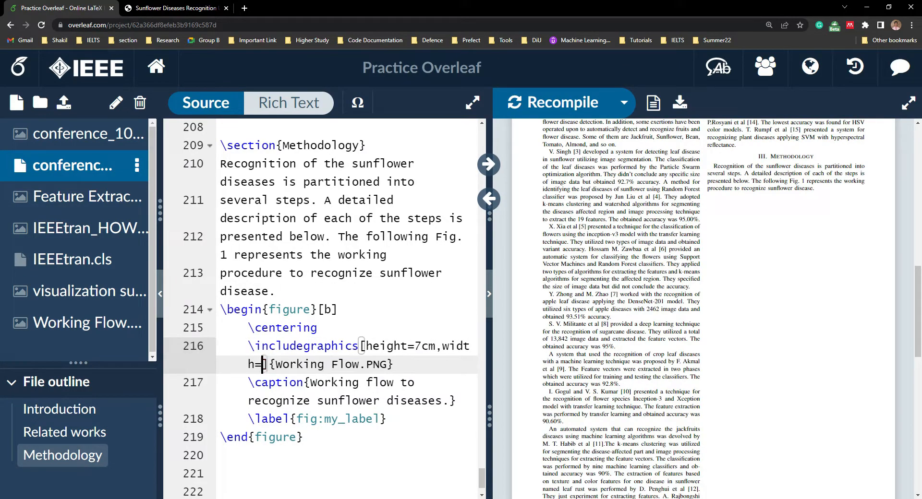
key("ctrl+s")
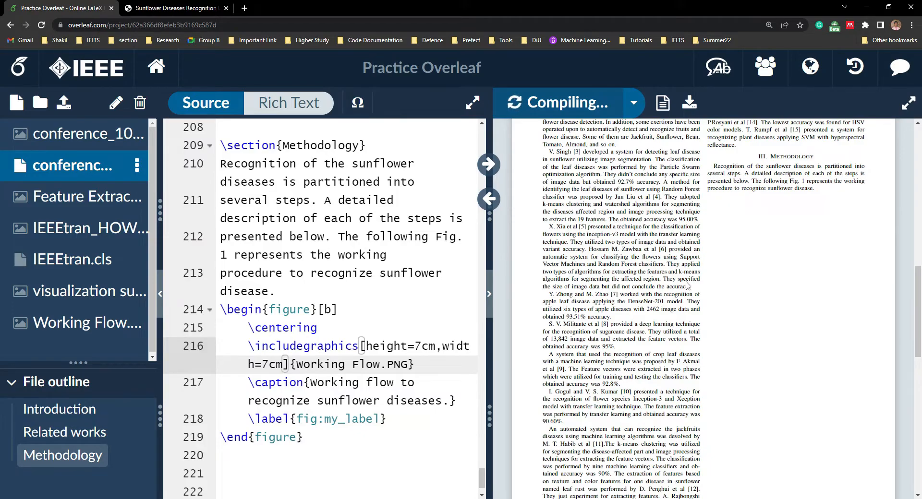
scroll(775, 365, "down", 2)
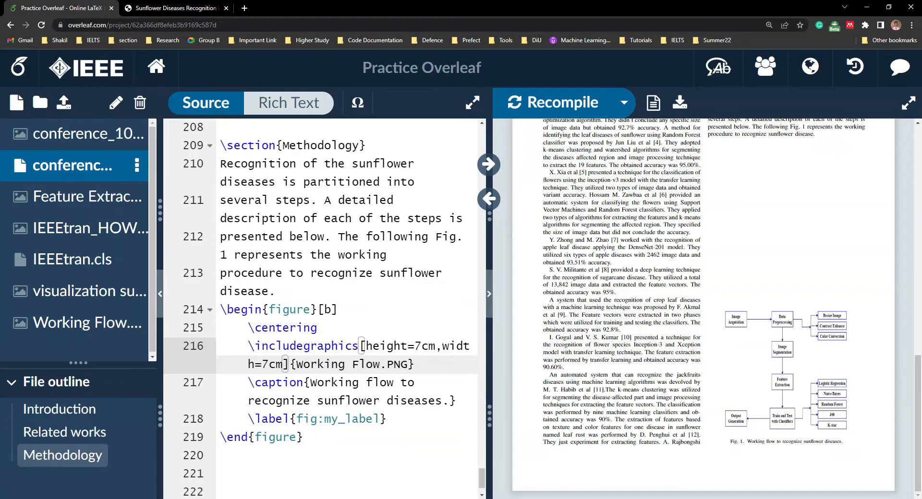
Remove the height=7cm option and its comma from \includegraphics, keeping only the width option.
left_click_drag(284, 363, 367, 345)
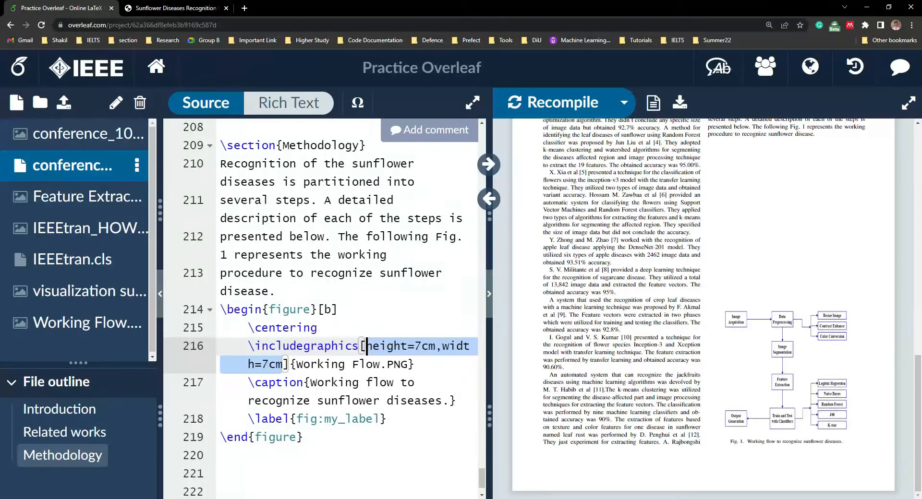
left_click(429, 353)
key("Right")
key("shift+Left")
key("shift+Left")
key("shift+Left")
key("shift+Left")
key("shift+Left")
key("shift+Left")
key("shift+Left")
key("shift+Left")
key("shift+Left")
key("shift+Left")
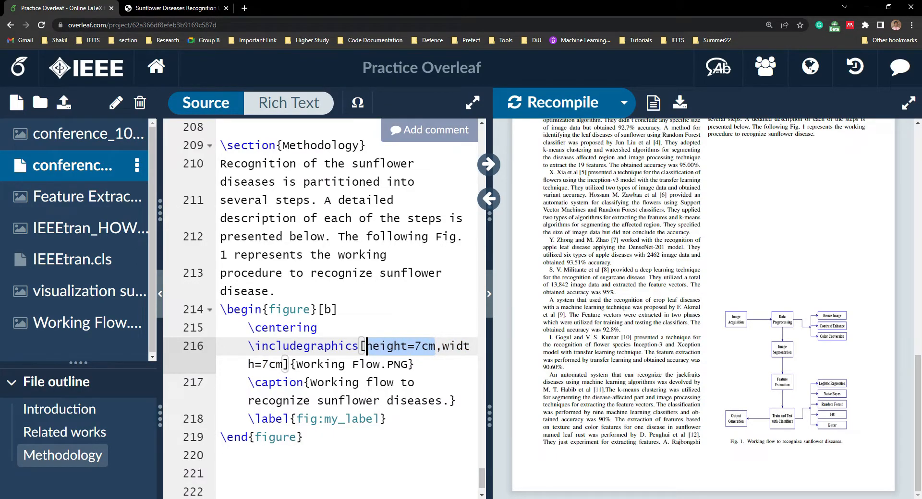
key("BackSpace")
key("BackSpace")
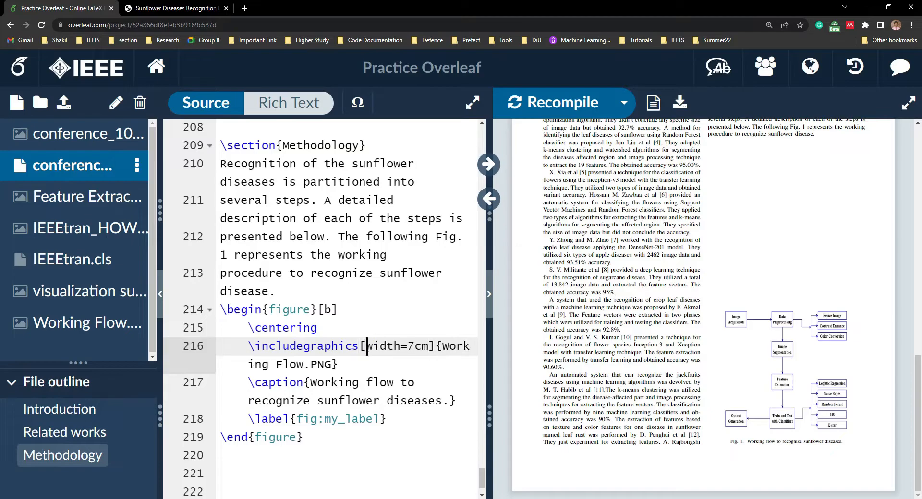
Set the figure's width option in \includegraphics to \linewidth.
left_click(414, 346)
left_click(367, 346)
left_click_drag(407, 346, 428, 346)
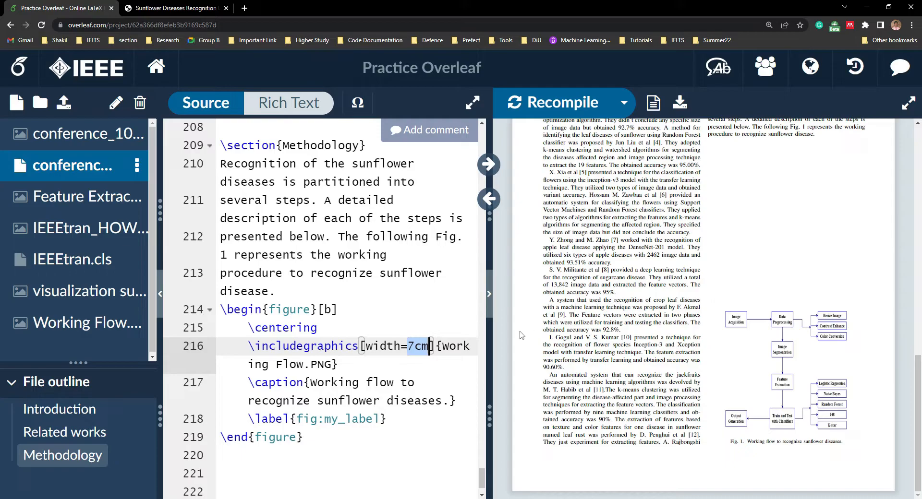
key("BackSpace")
key("Return")
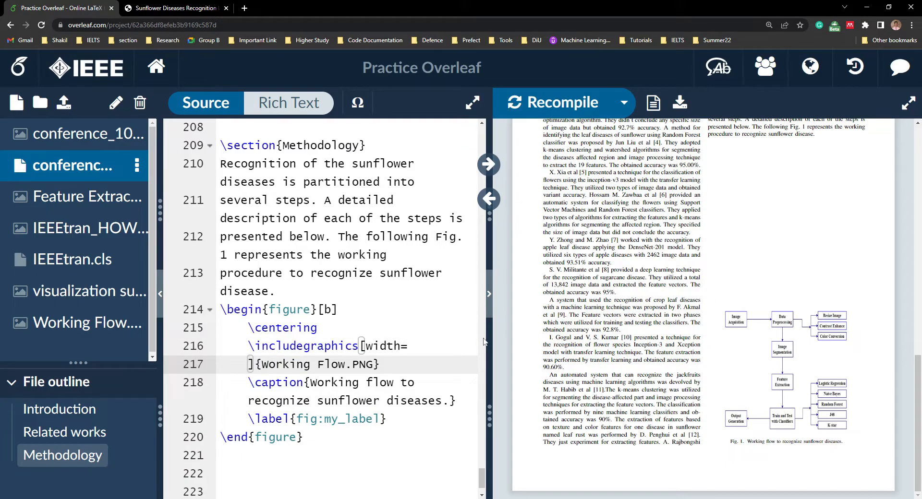
key("BackSpace")
type("\\linewidth]{Working Flow.PNG")
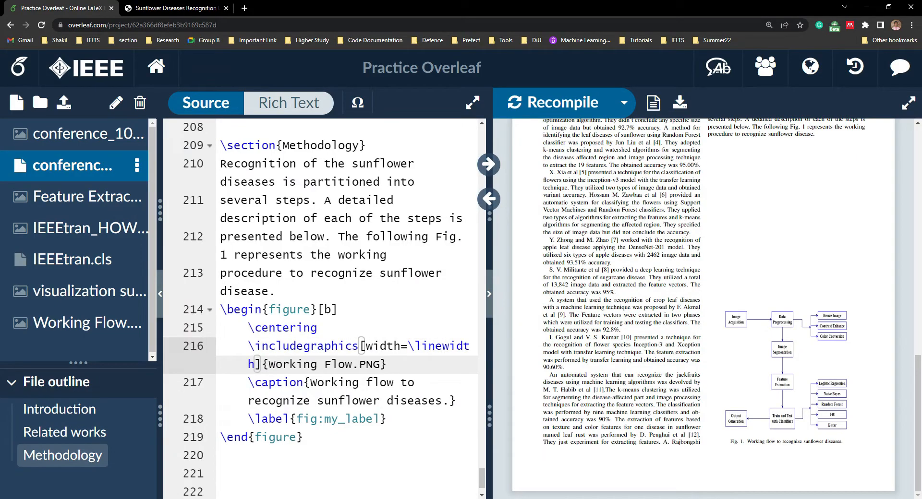
Set the figure's placement option to [h], recompile the document, and narrow the source editor slightly.
left_click(331, 310)
key("BackSpace")
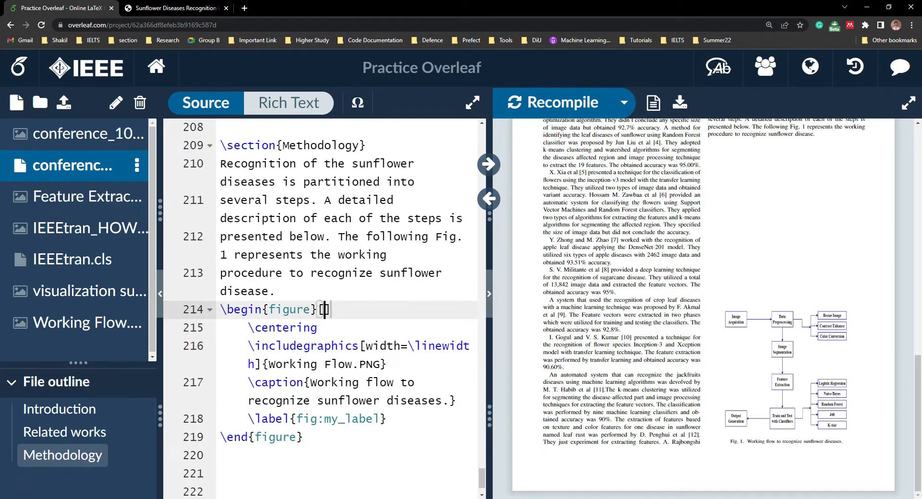
type("h")
left_click(277, 292)
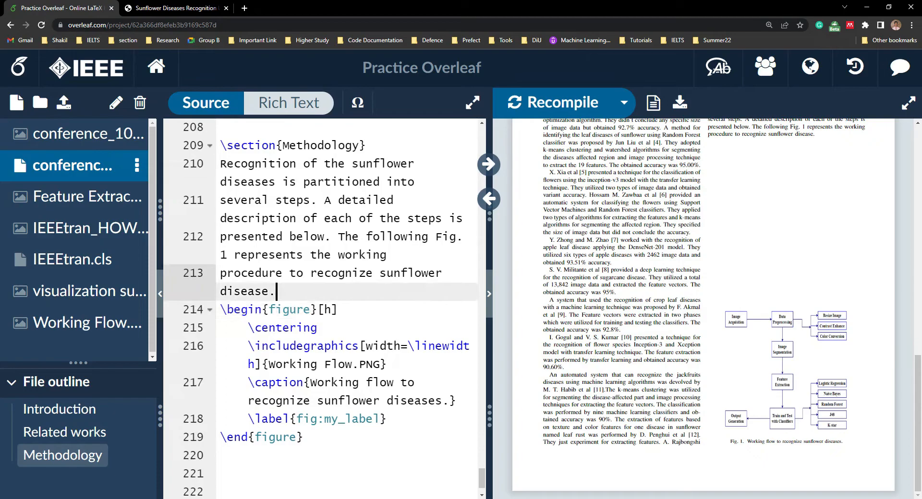
key("ctrl+s")
left_click_drag(487, 420, 471, 421)
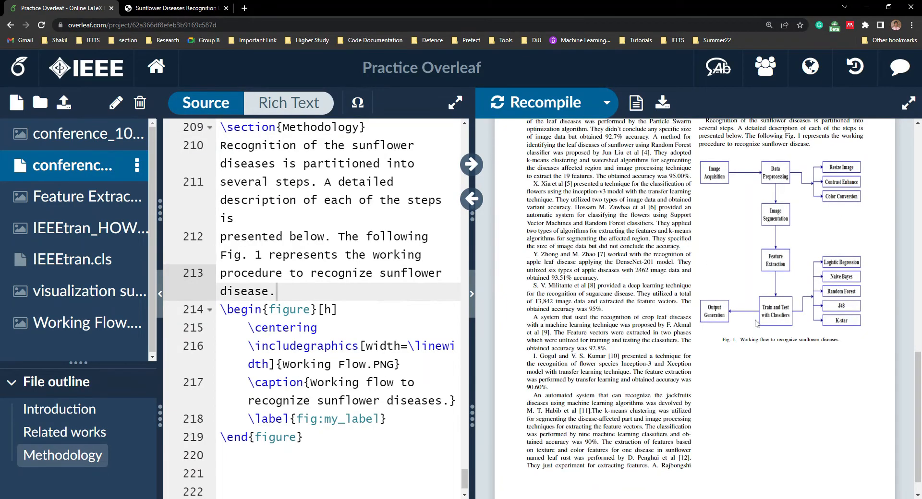
Examine in sunflower.pdf how the Image Acquisition subsection follows Fig. 1 within the Methodology section.
left_click(156, 8)
scroll(578, 249, "down", 4)
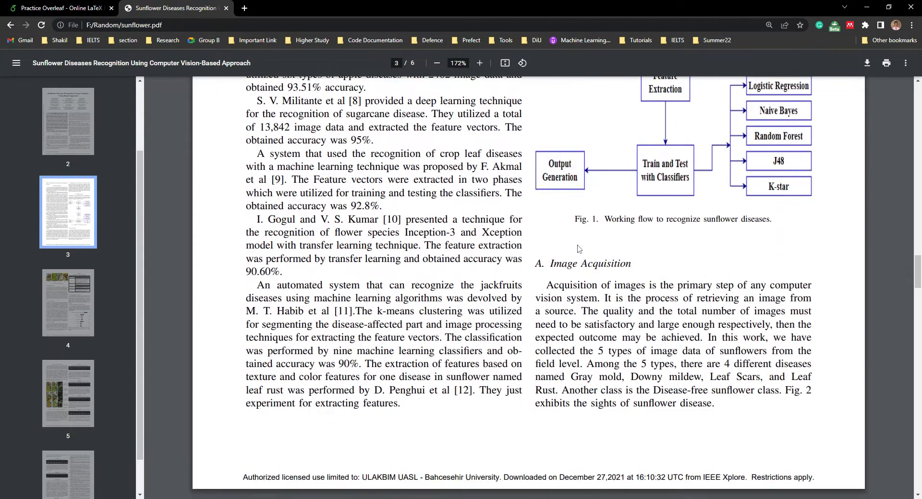
left_click_drag(550, 264, 632, 265)
left_click(632, 265)
scroll(528, 288, "up", 2)
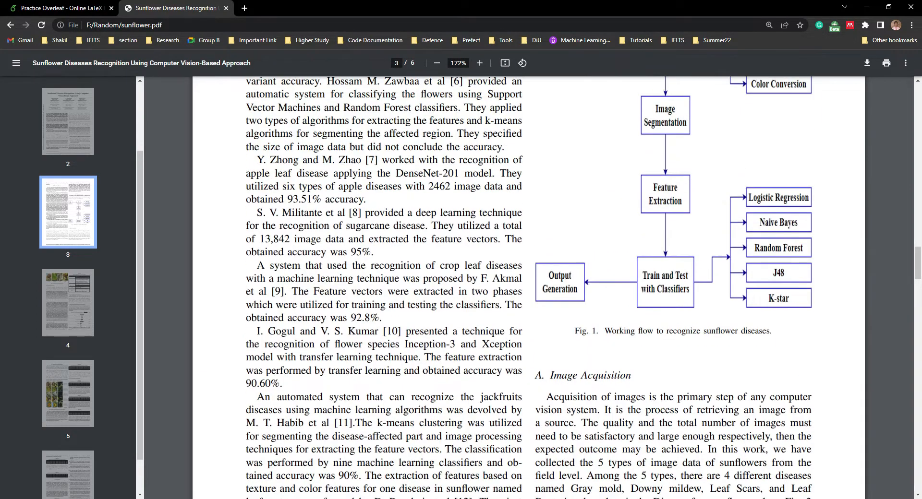
scroll(528, 288, "up", 4)
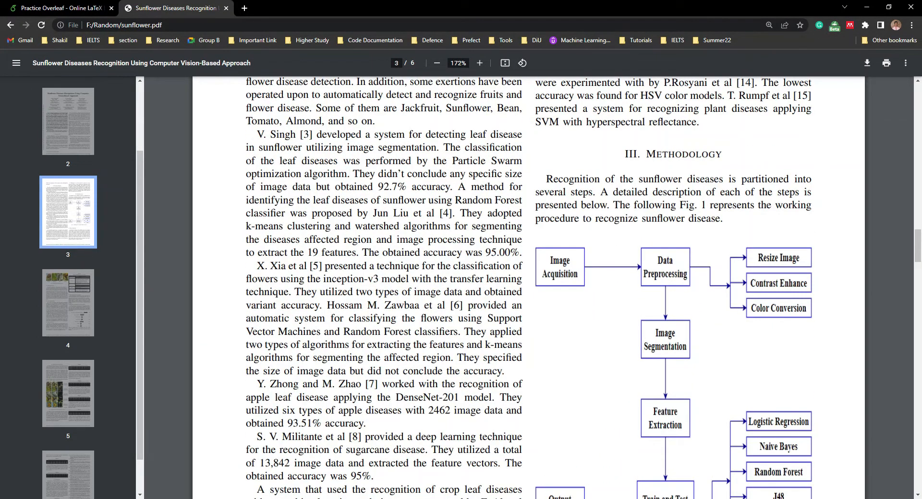
left_click_drag(623, 155, 722, 154)
scroll(528, 288, "down", 6)
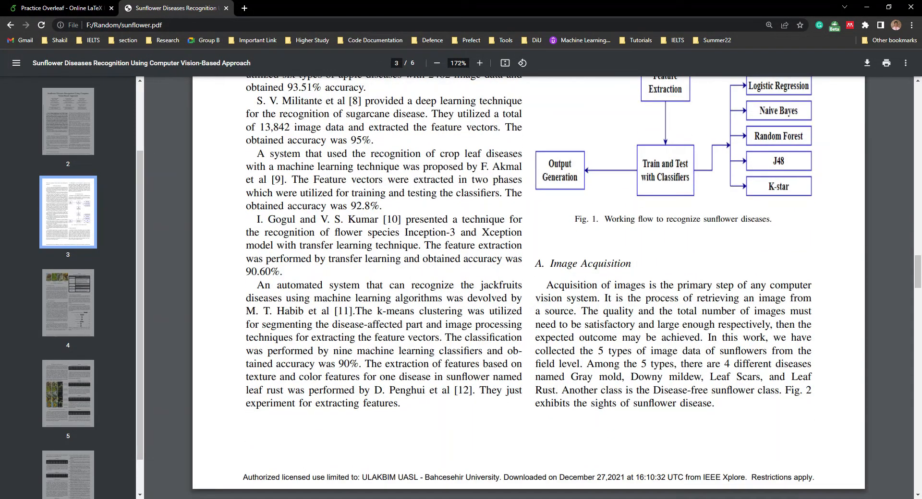
left_click_drag(549, 263, 630, 264)
left_click(628, 267)
scroll(628, 267, "up", 5)
scroll(628, 267, "down", 5)
left_click_drag(550, 264, 626, 263)
left_click(631, 265)
Return to the Overleaf project and add \subsection{Image Acquisition} on line 220, directly after the figure environment.
left_click(81, 8)
scroll(278, 278, "up", 3)
left_click(296, 301)
scroll(296, 301, "down", 4)
left_click(288, 398)
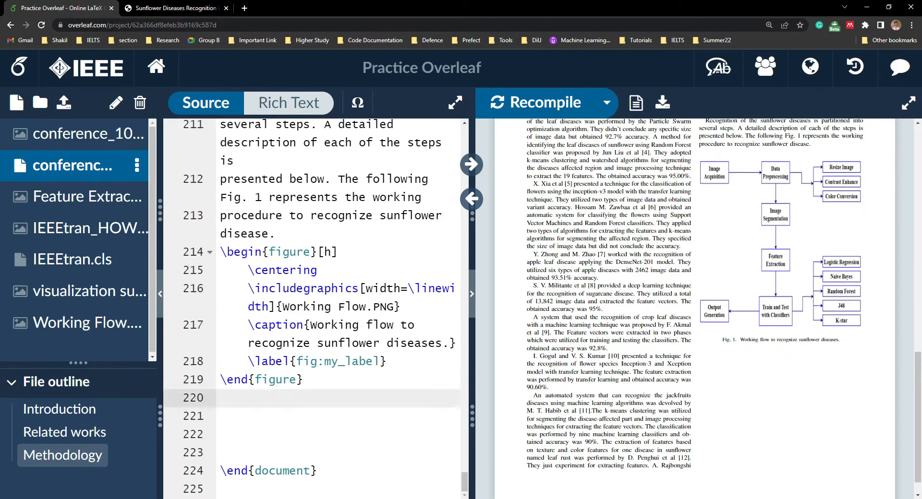
type("\\s")
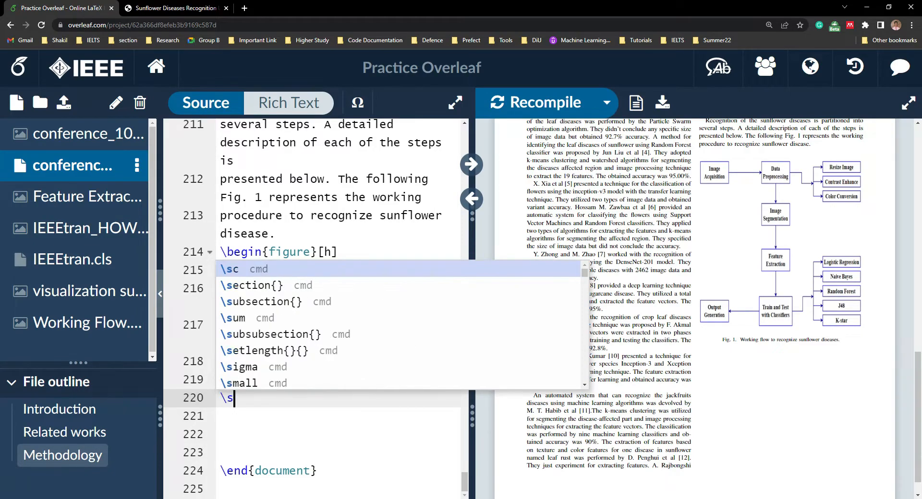
type("ubse")
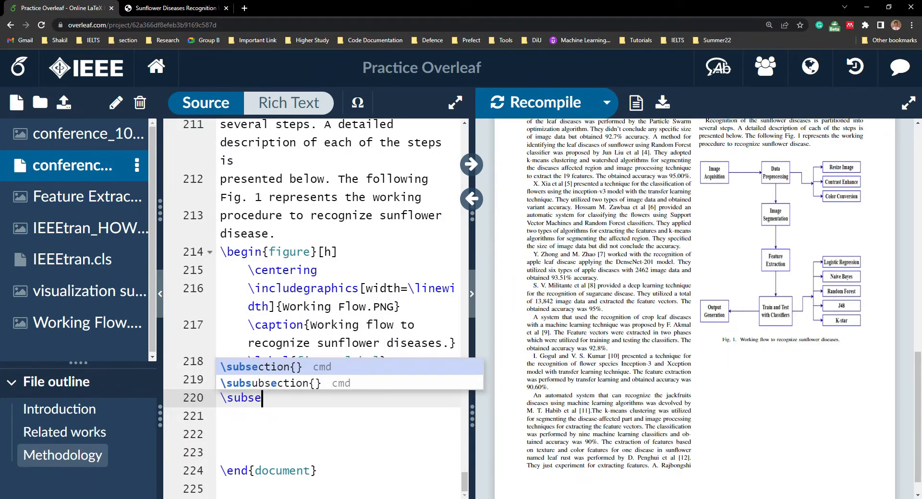
key("Return")
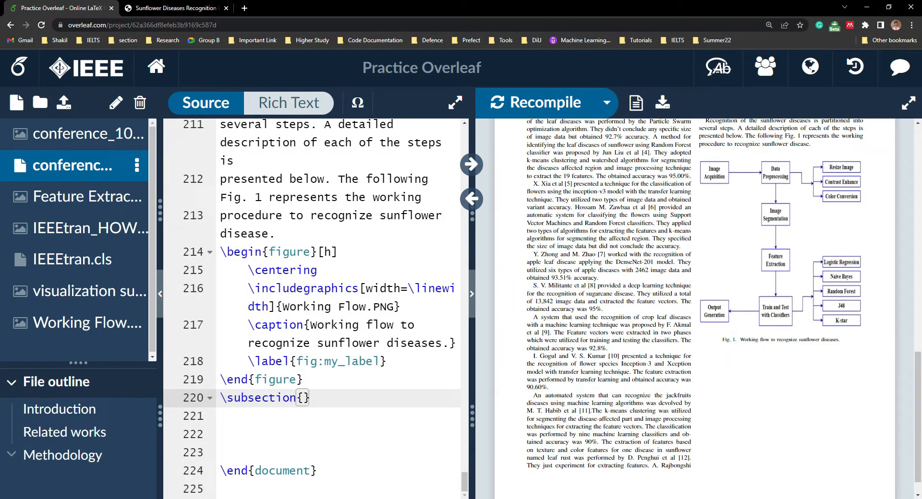
type("Image A")
key("BackSpace")
type("Acquisition")
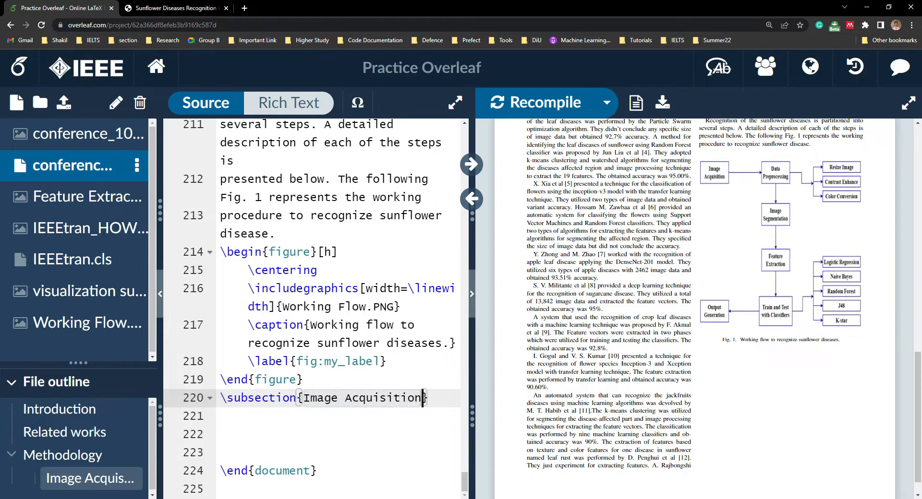
key("Down")
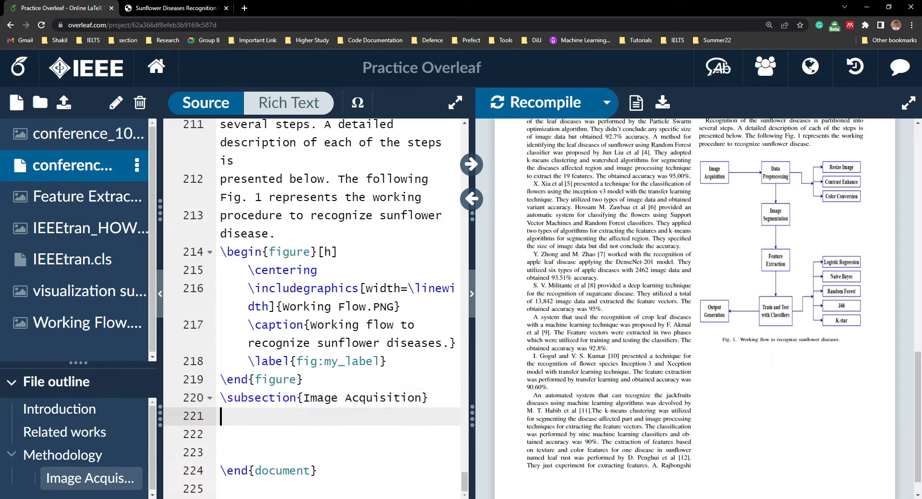
Copy the Image Acquisition paragraph from sunflower.pdf into the Overleaf source below \subsection{Image Acquisition}, recompile, and check the rendered paragraph.
left_click(173, 8)
left_click_drag(546, 285, 714, 404)
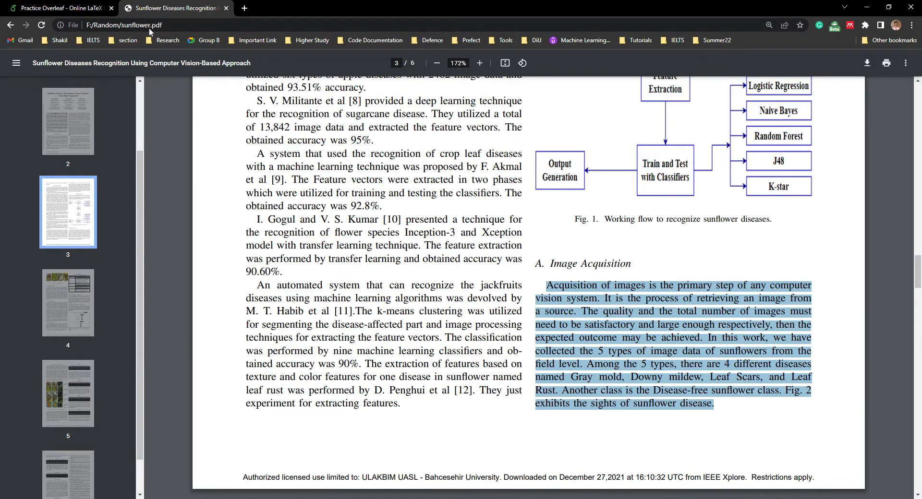
left_click(58, 3)
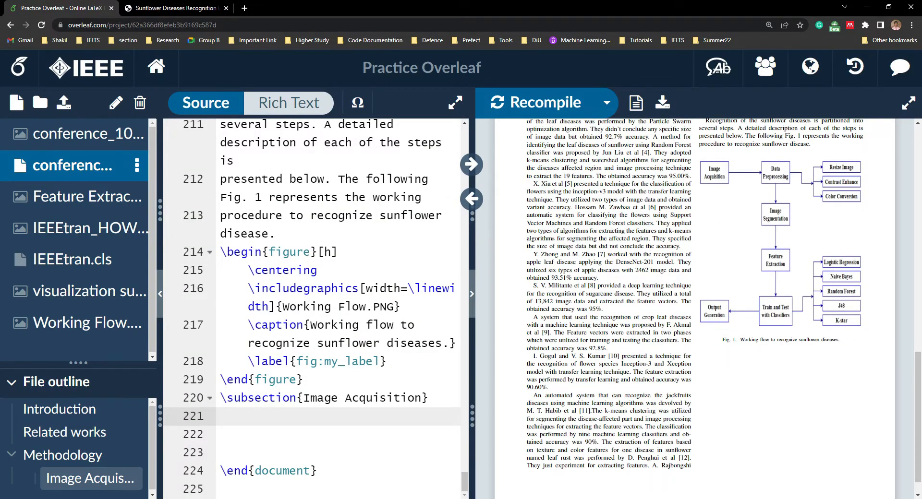
key("ctrl+v")
key("ctrl+s")
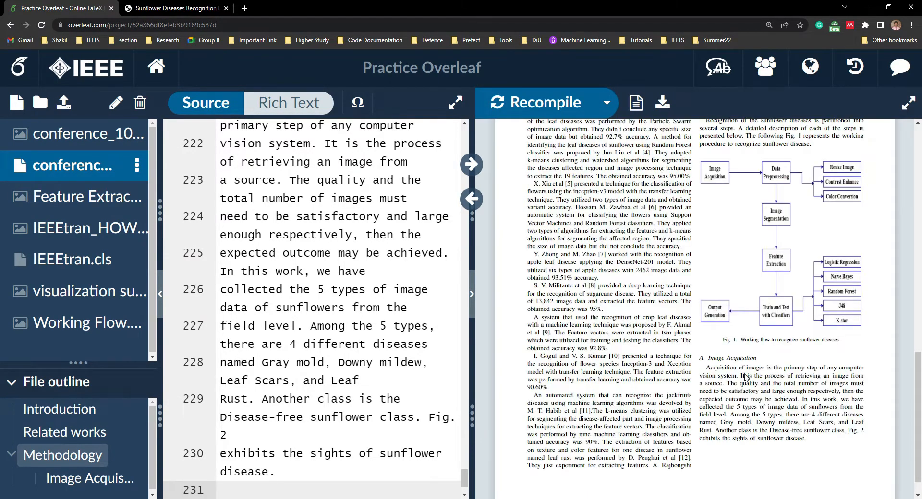
left_click_drag(699, 358, 805, 438)
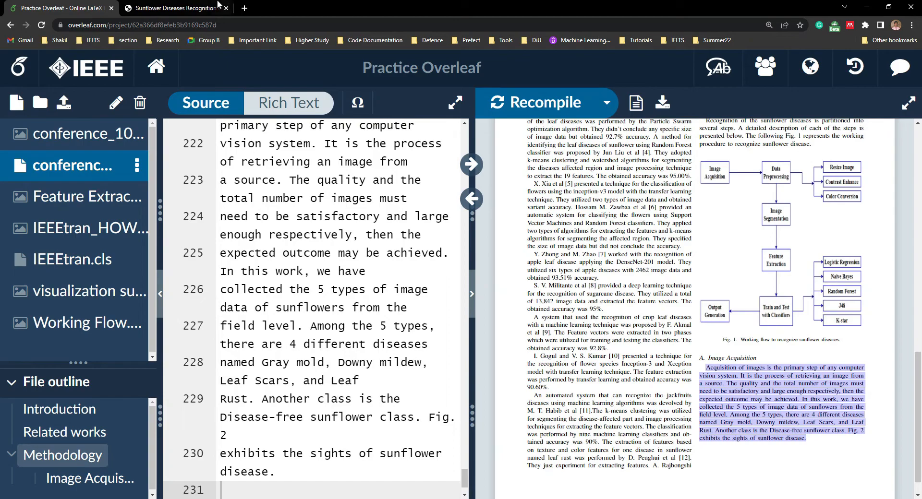
View Fig. 2 in sunflower.pdf, return to Overleaf, and insert a figure environment on line 231 after the Image Acquisition paragraph.
left_click(194, 7)
scroll(280, 297, "down", 7)
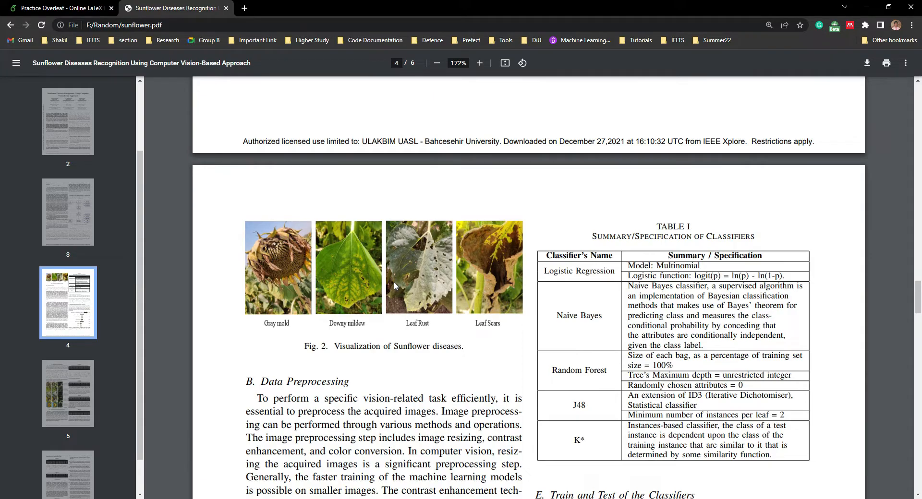
left_click(70, 6)
scroll(312, 297, "down", 5)
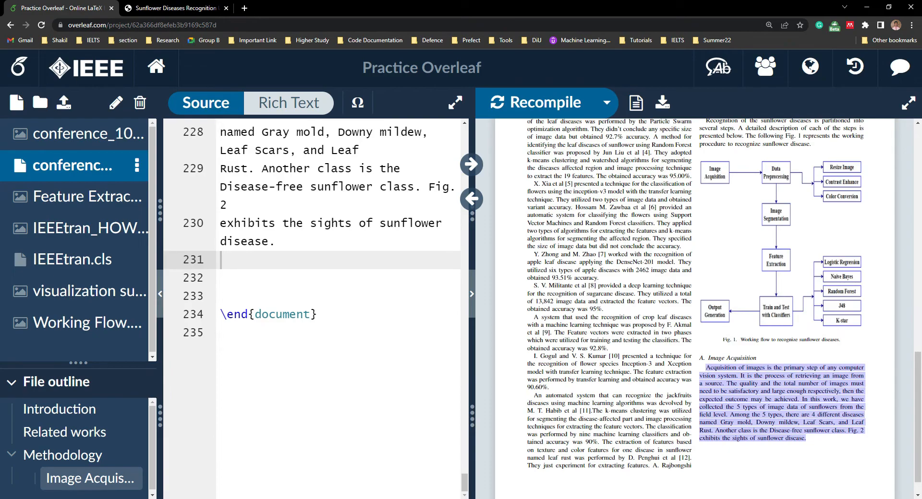
type("\be")
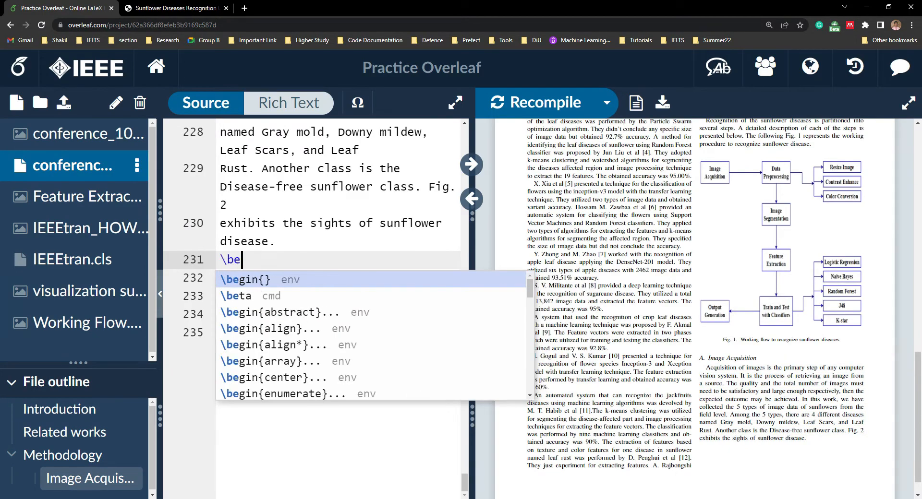
type("gin{fig")
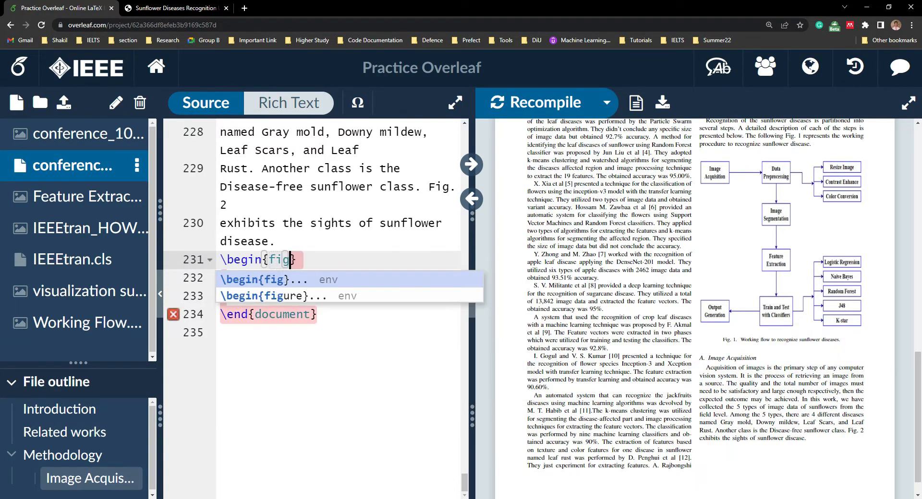
key("Down")
key("Return")
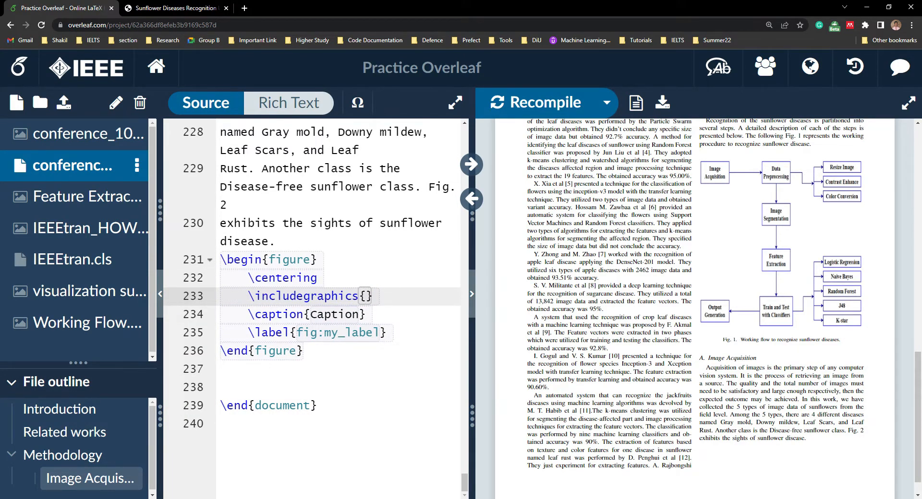
Preview the sunflower visualization image in the widened file list, return to conference.tex, and set the new figure's \includegraphics file to "visualization sunflower images.PNG".
left_click(190, 8)
left_click(55, 8)
left_click_drag(160, 209, 220, 209)
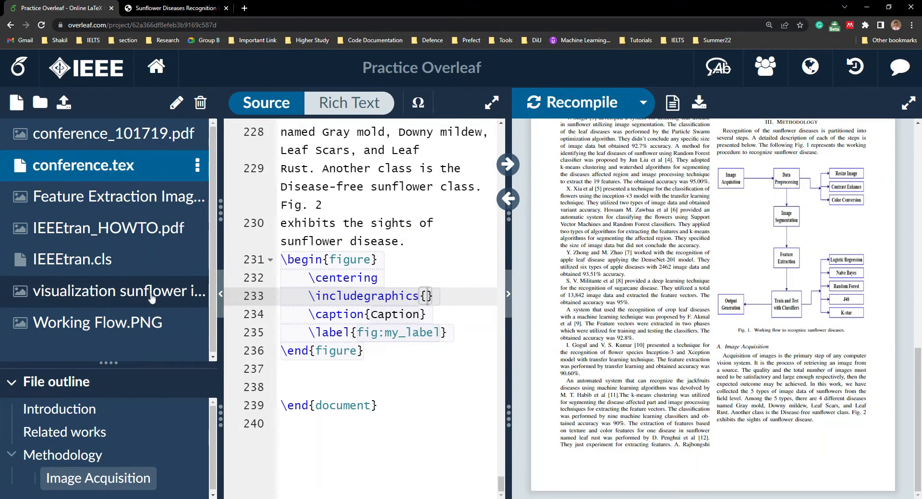
left_click(143, 298)
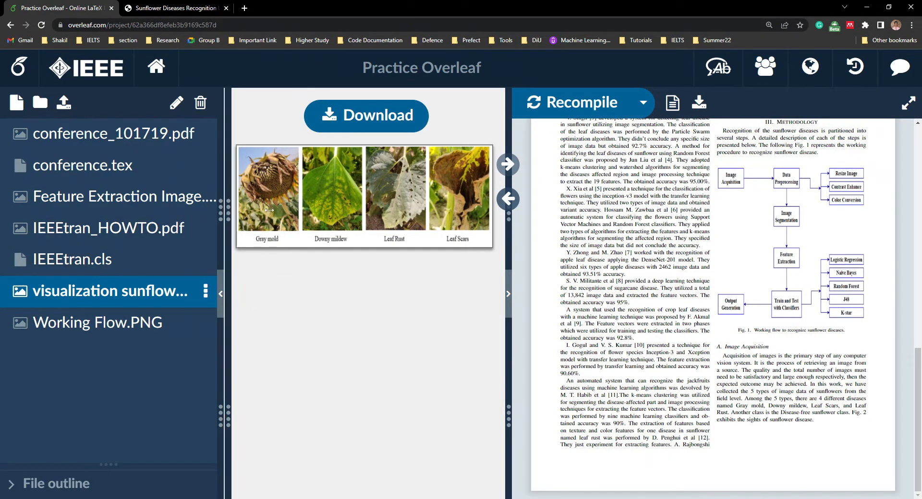
left_click_drag(221, 212, 288, 209)
left_click(176, 173)
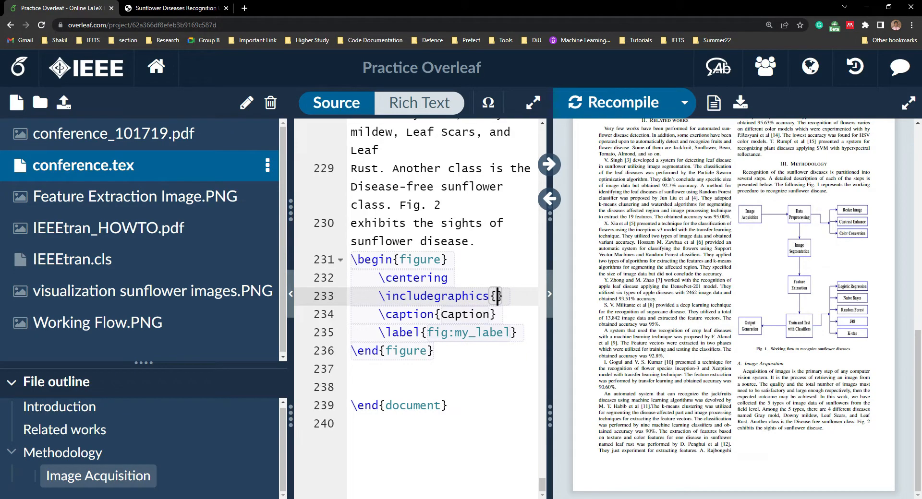
type("vis")
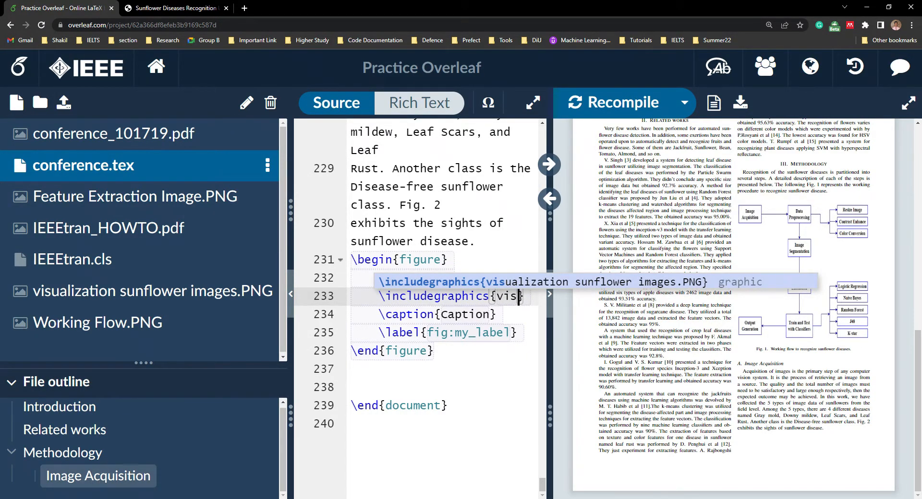
key("Return")
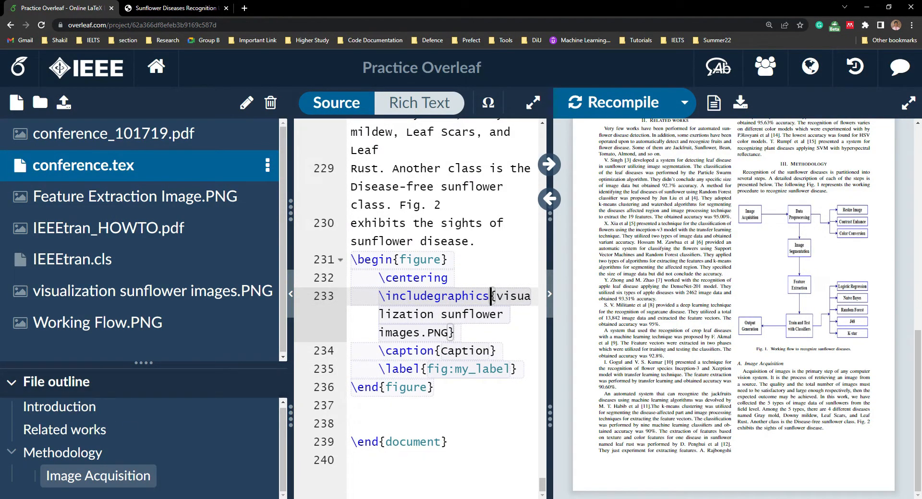
Set the new figure's \includegraphics width option to \linewidth and its placement option to [h].
type("[]")
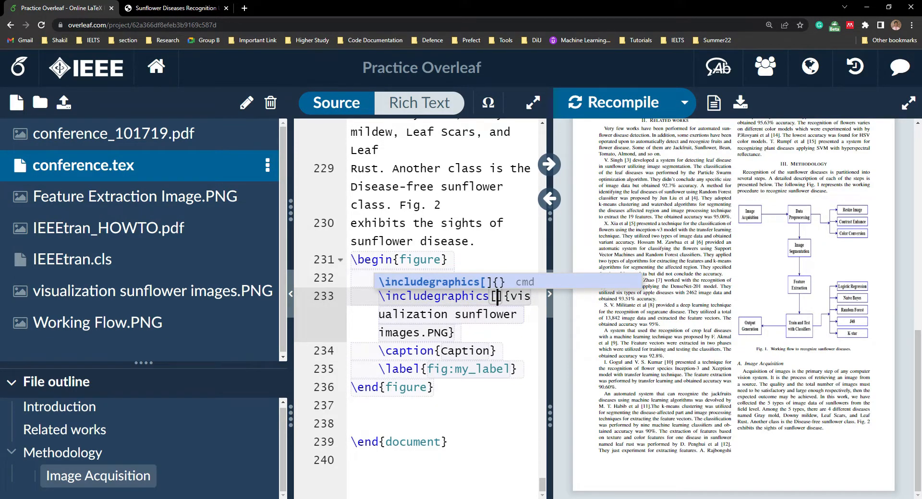
type("w")
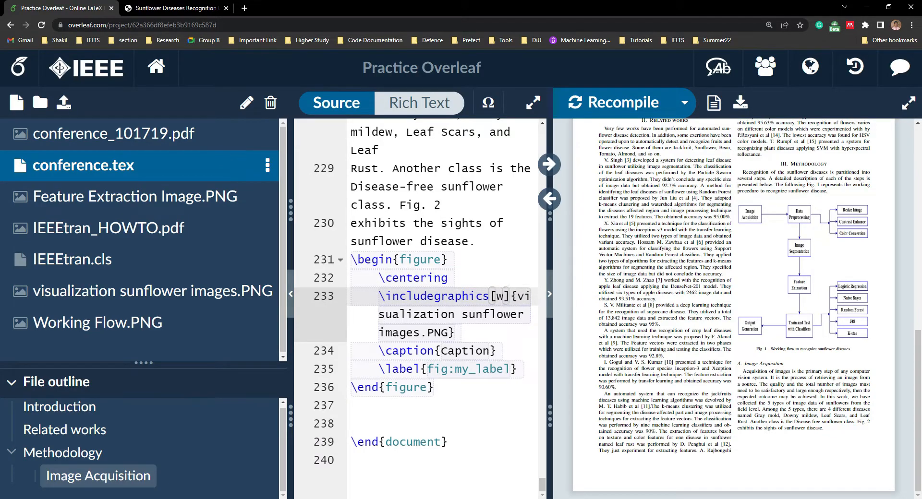
type("idth=\\line")
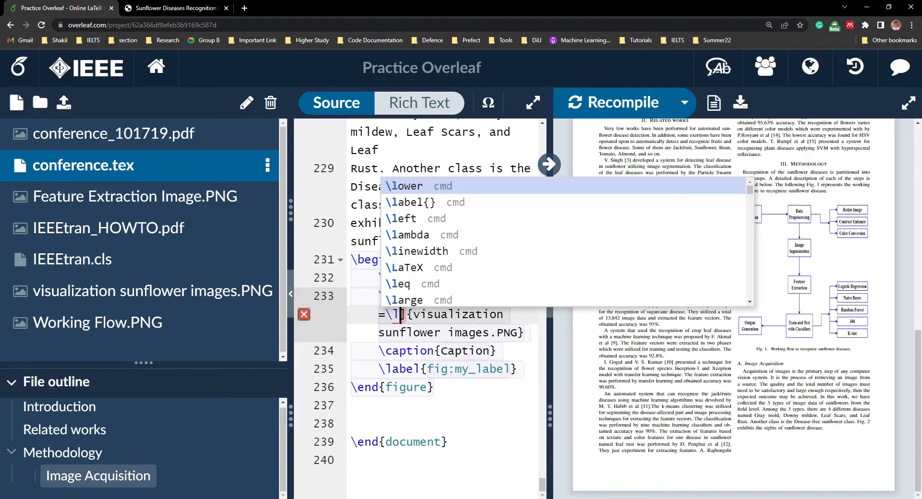
key("Return")
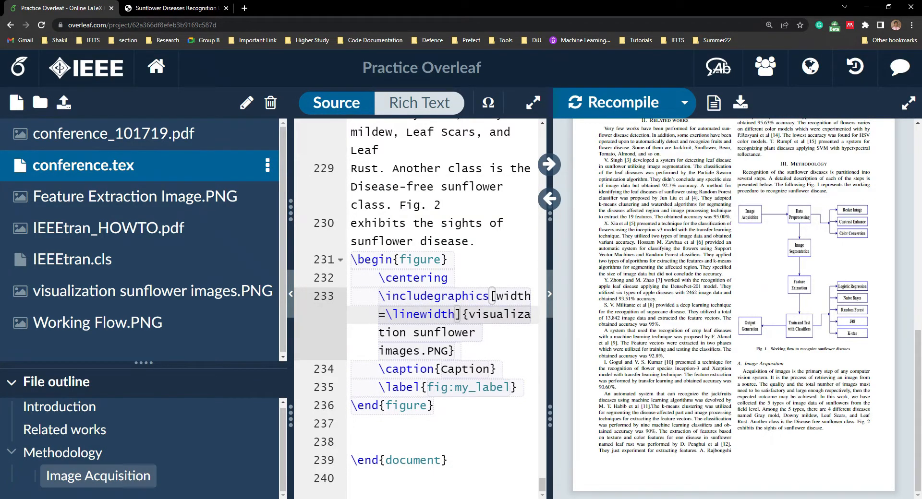
left_click(449, 259)
type("[")
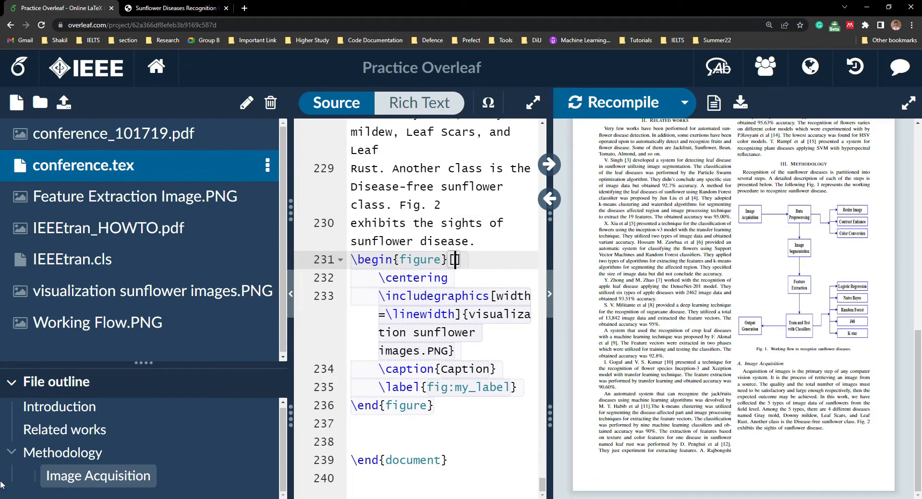
type("h")
Copy the Fig. 2 caption "Visualization of Sunflower diseases." from sunflower.pdf into the new figure's \caption in Overleaf, and recompile.
left_click(176, 7)
left_click_drag(334, 346, 463, 347)
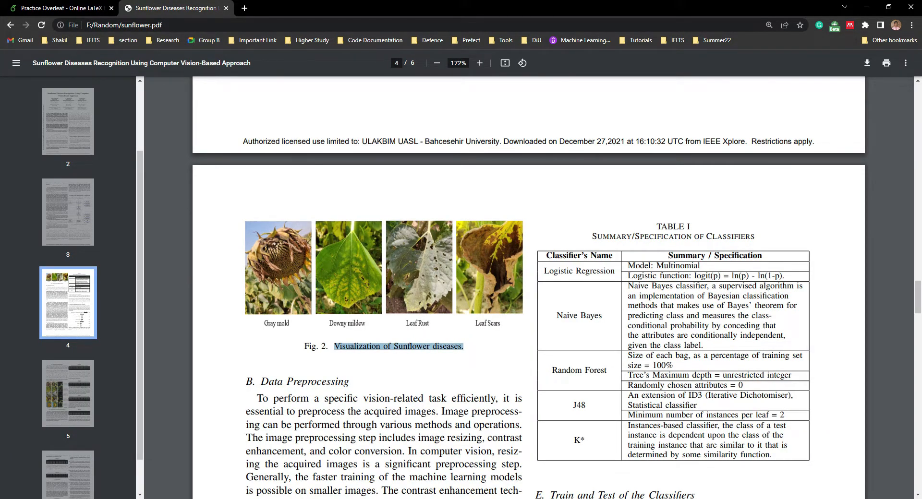
left_click(63, 8)
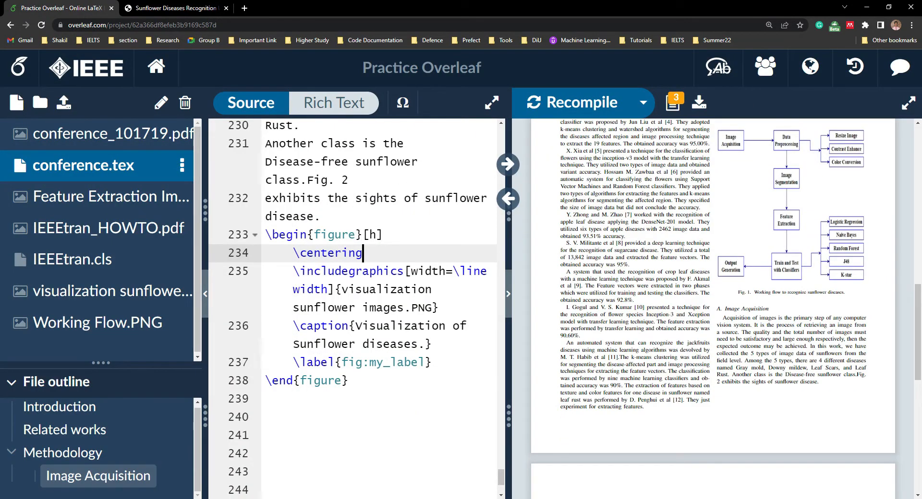
key("ctrl+s")
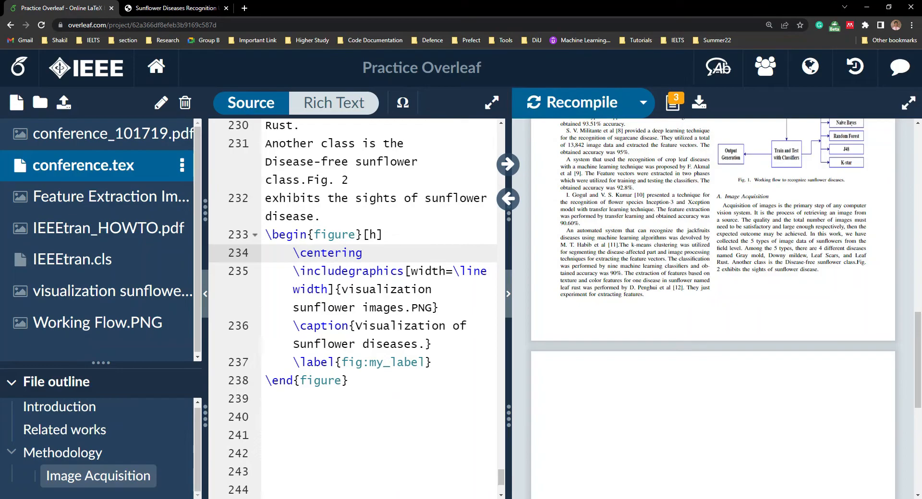
Examine where Fig. 2 lands in the compiled document relative to the Image Acquisition text and Fig. 1, and review both figures' source code.
scroll(608, 294, "down", 5)
scroll(612, 452, "up", 5)
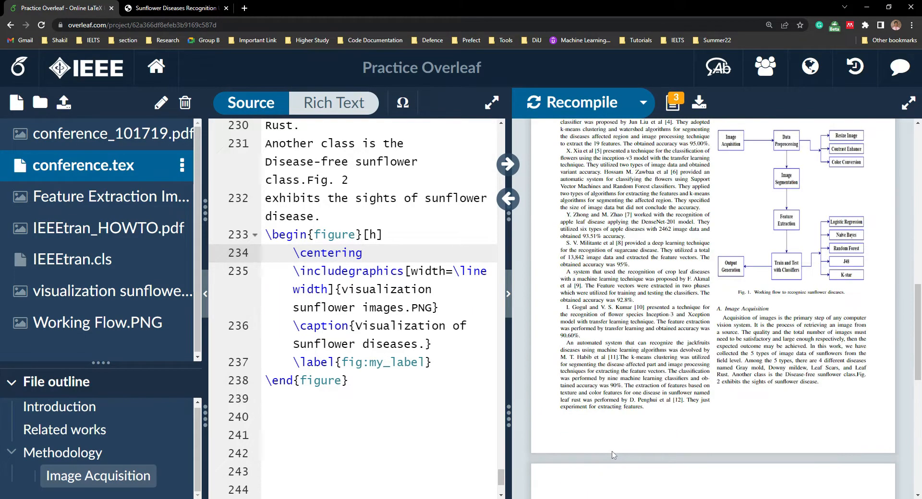
scroll(632, 437, "down", 9)
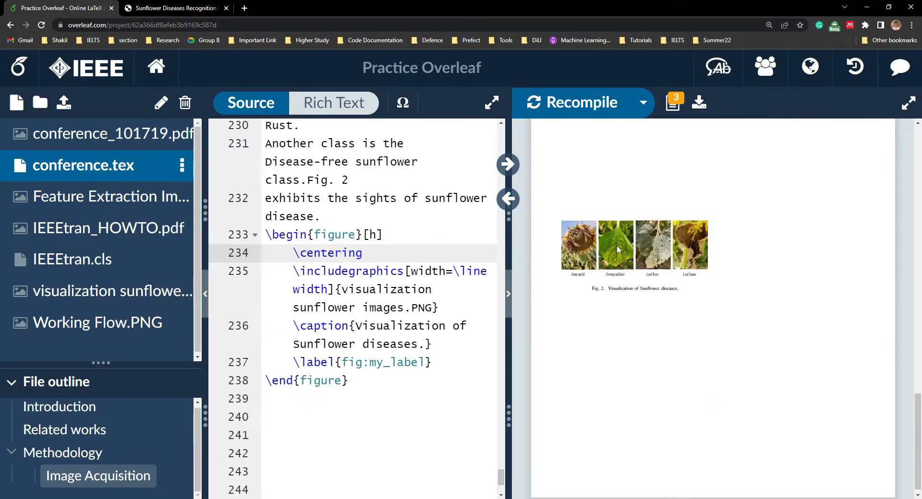
scroll(635, 336, "up", 2)
scroll(564, 336, "up", 2)
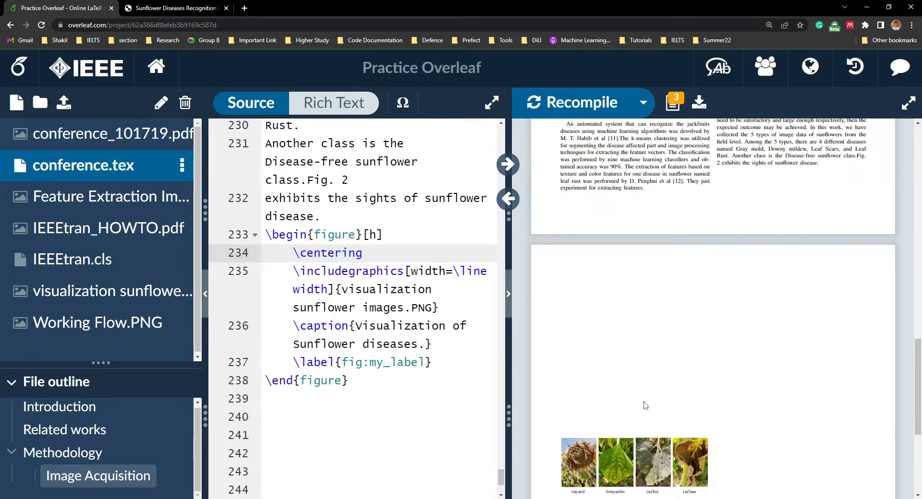
scroll(560, 393, "up", 2)
scroll(379, 341, "down", 1)
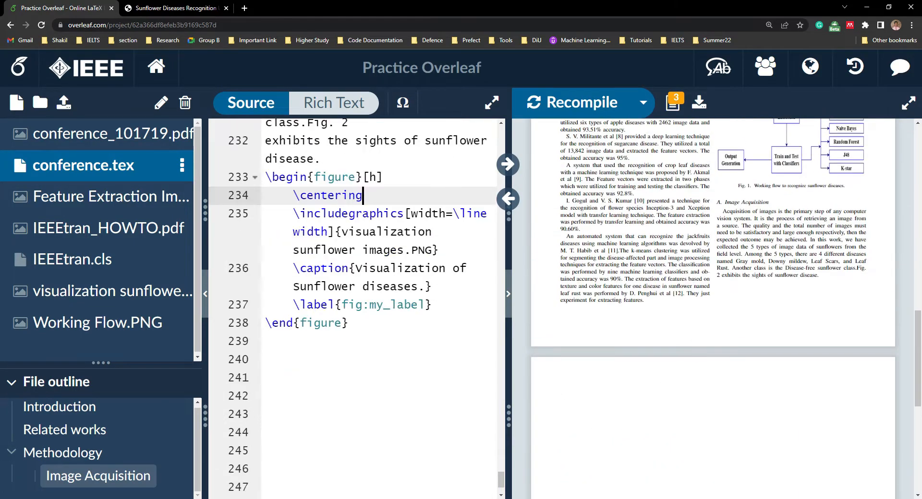
scroll(379, 336, "down", 2)
scroll(747, 405, "down", 5)
scroll(744, 403, "up", 2)
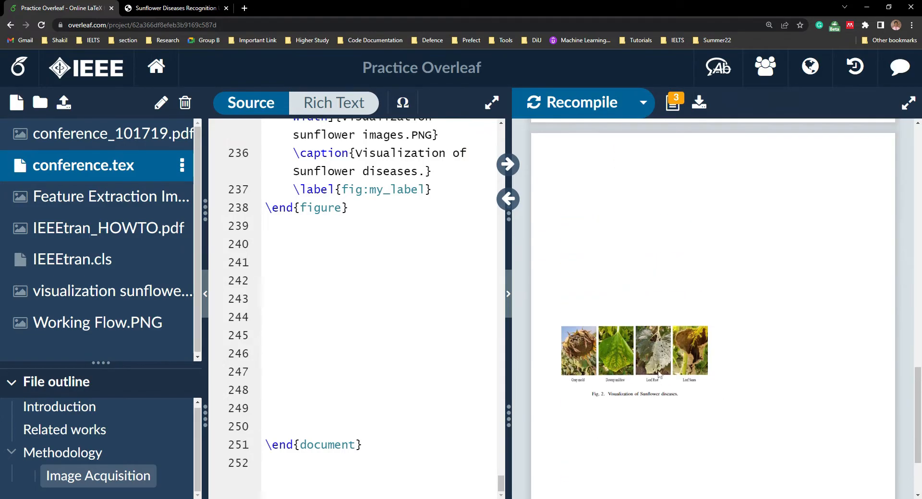
scroll(355, 307, "up", 3)
scroll(592, 371, "up", 3)
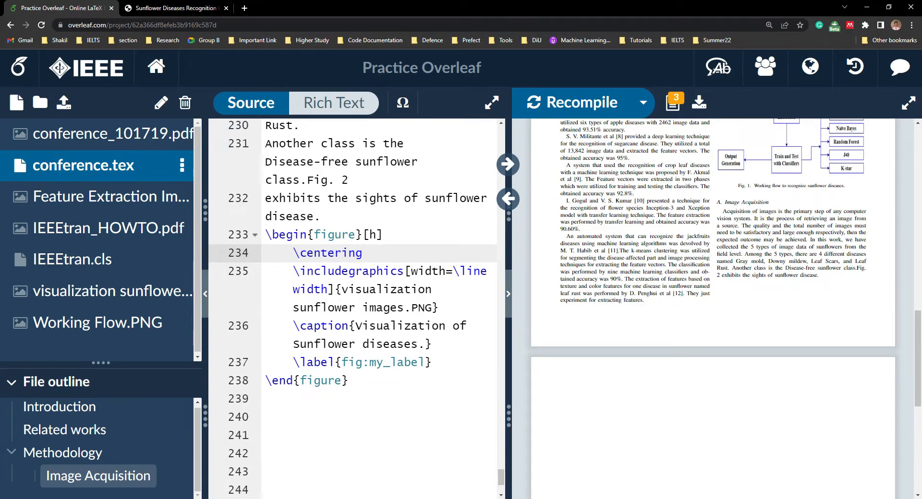
scroll(356, 307, "up", 4)
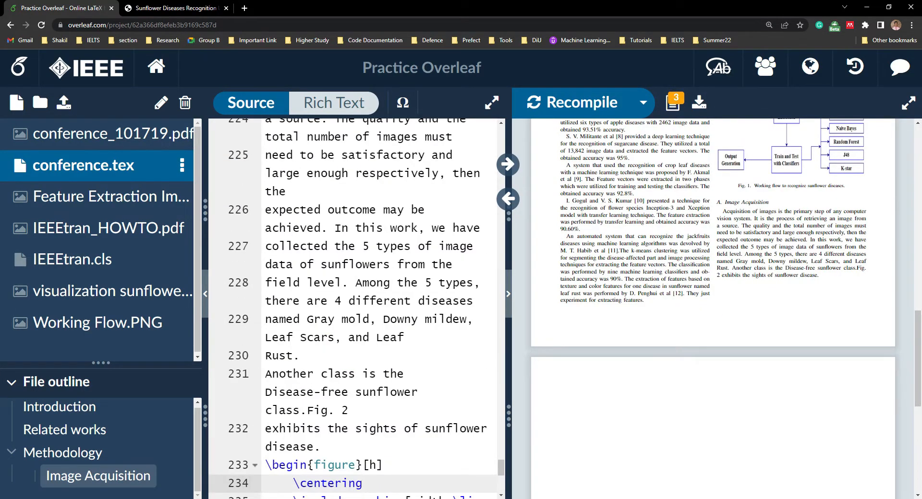
scroll(794, 326, "up", 3)
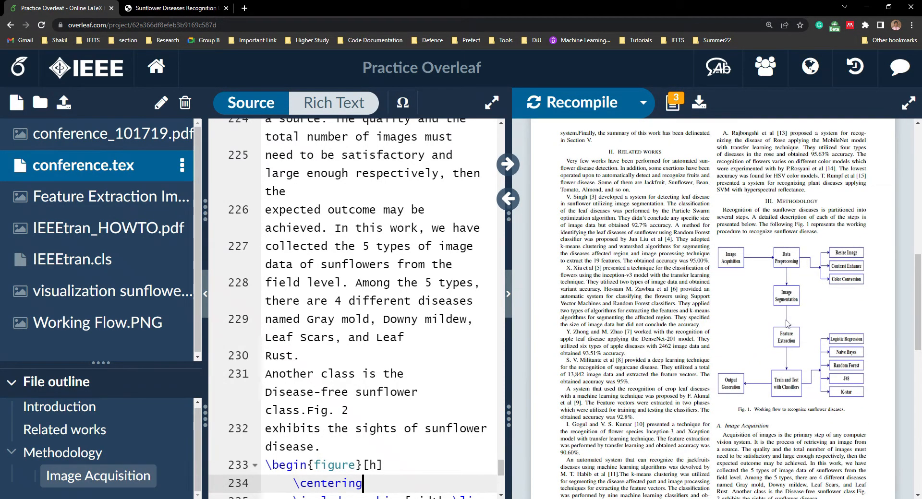
scroll(786, 324, "down", 3)
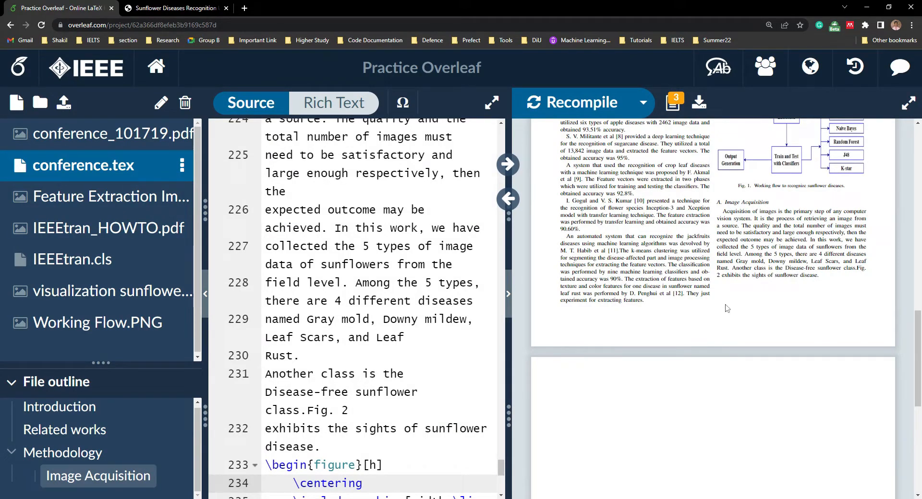
scroll(635, 358, "down", 3)
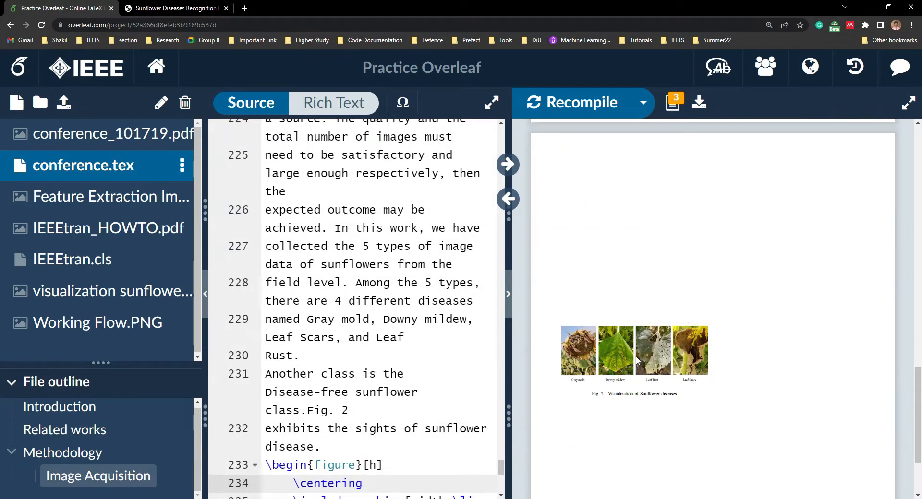
mouse_move(574, 186)
scroll(575, 187, "up", 2)
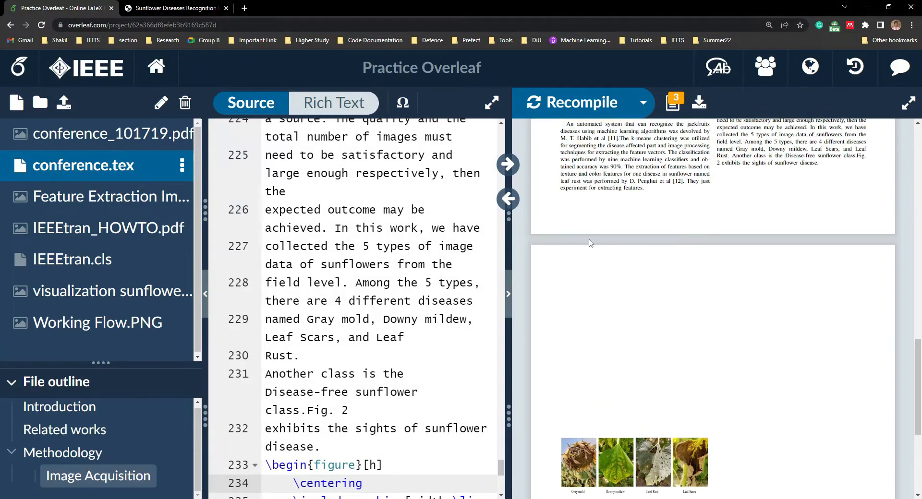
scroll(355, 307, "up", 5)
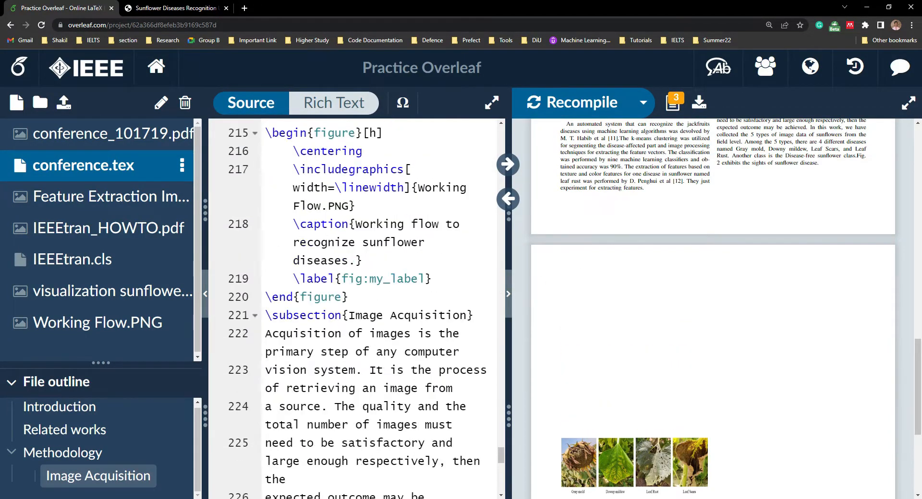
scroll(792, 301, "up", 6)
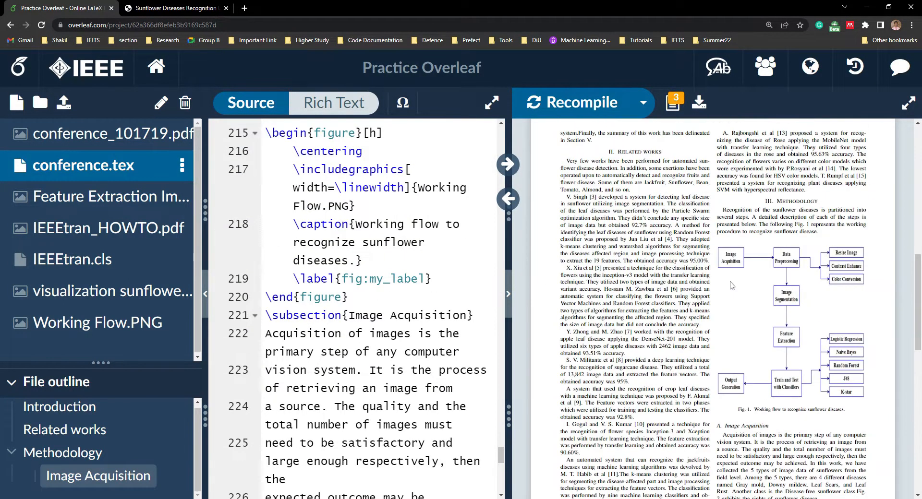
Locate the Working Flow.PNG figure's source, add a height=11cm option before width in its \includegraphics, and recompile.
double_click(791, 299)
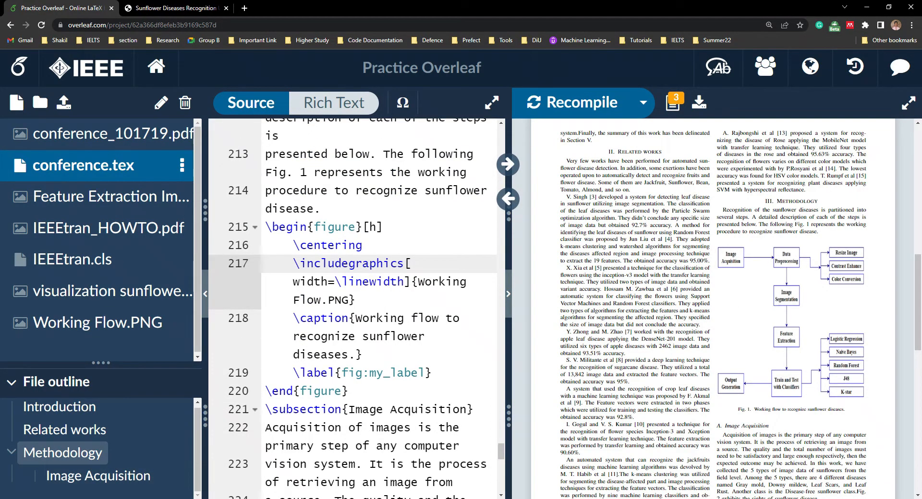
mouse_move(266, 226)
left_mouse_down()
mouse_move(378, 336)
mouse_move(349, 391)
mouse_move(294, 336)
mouse_move(266, 227)
left_mouse_up()
left_click(348, 390)
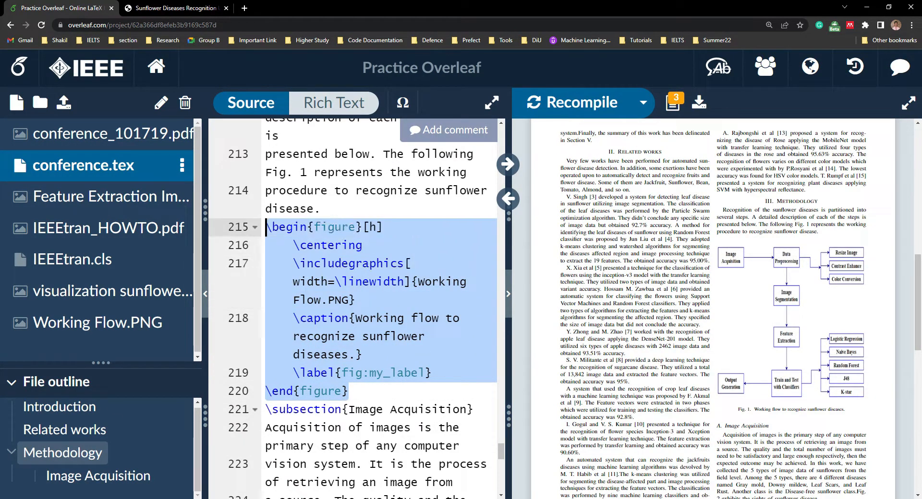
left_click(349, 299)
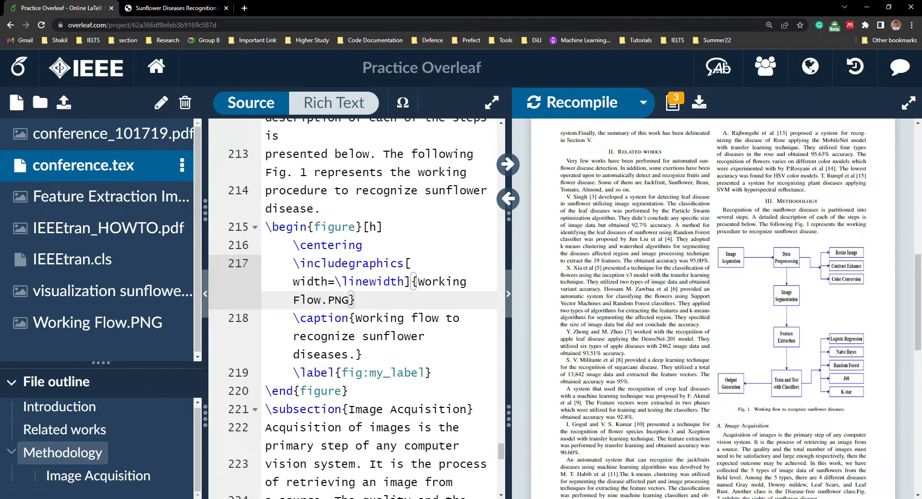
left_click(408, 263)
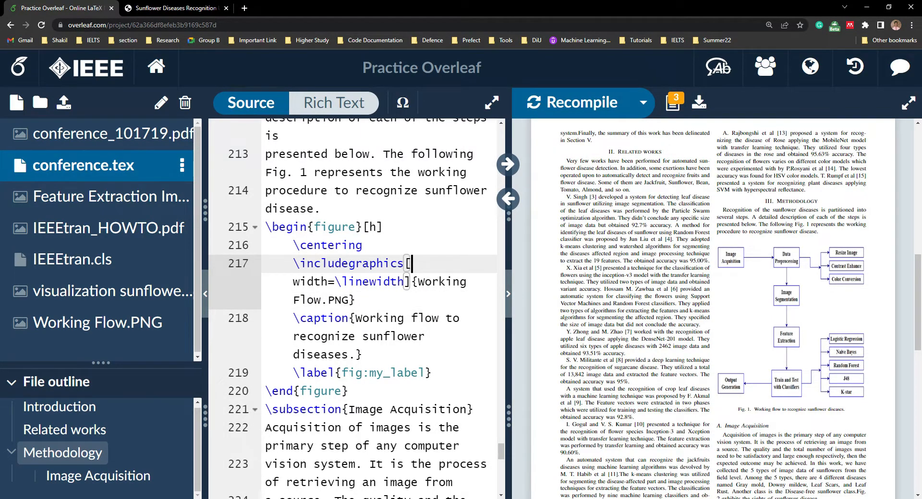
type("height=11cm")
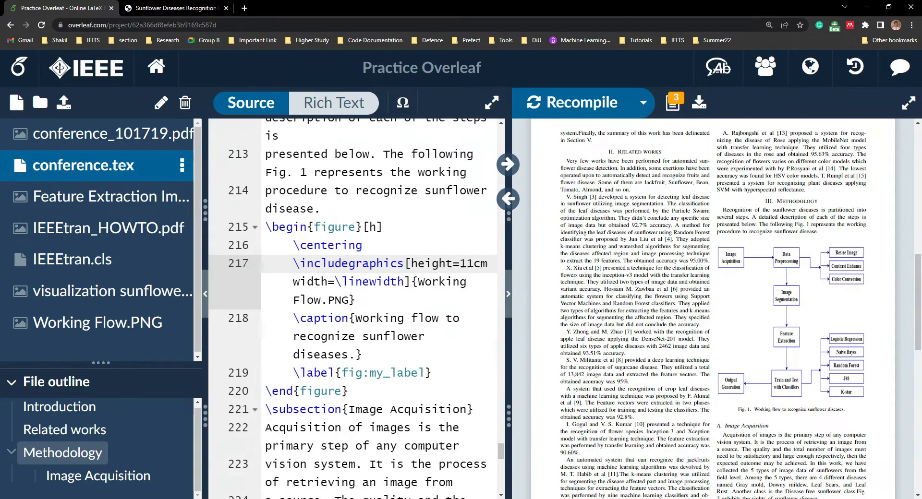
type(",")
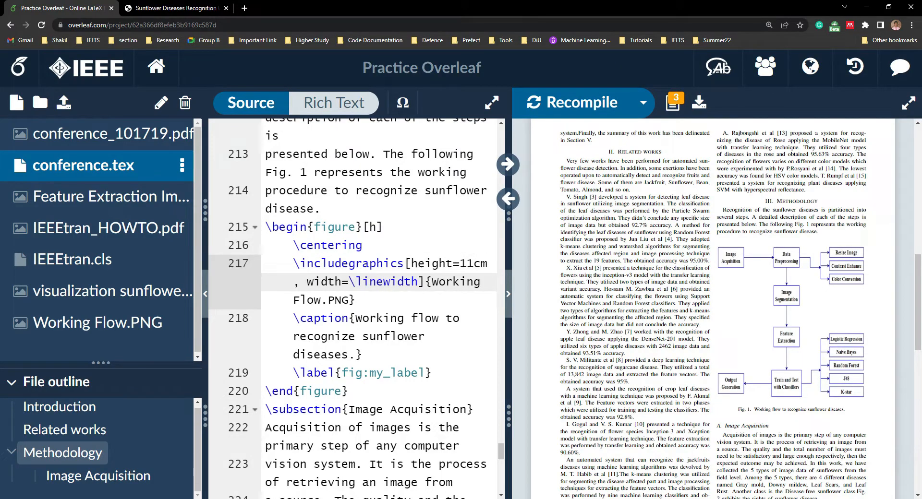
key("ctrl+s")
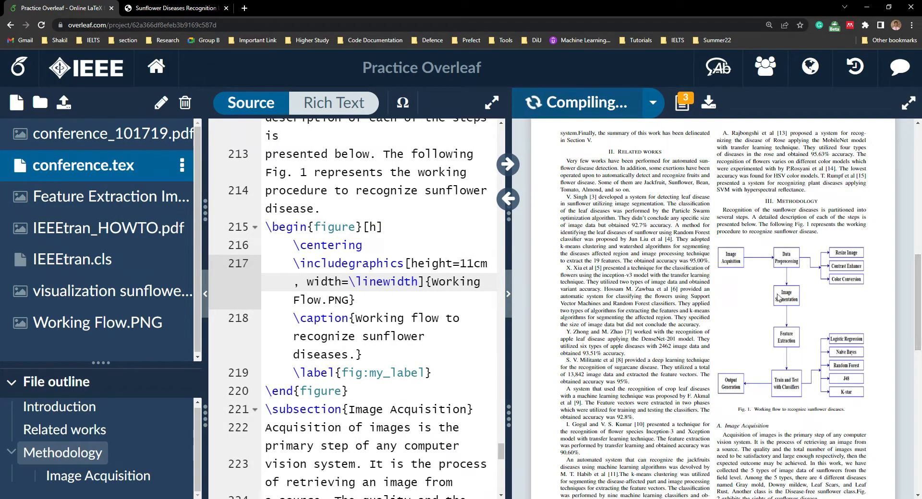
Check the figure layout in the compiled pages, set the Working Flow figure's height option to 11.5cm, recompile, and recheck Fig. 2's placement.
scroll(779, 298, "down", 4)
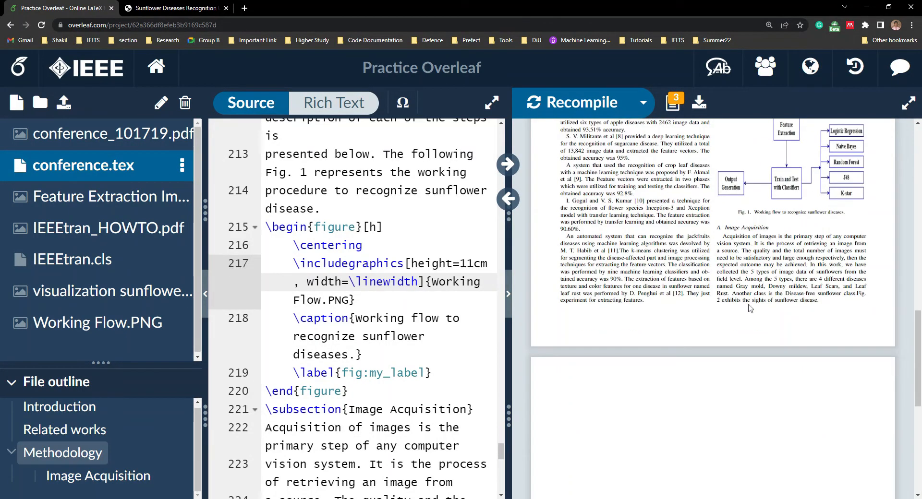
scroll(720, 308, "down", 6)
scroll(638, 288, "up", 4)
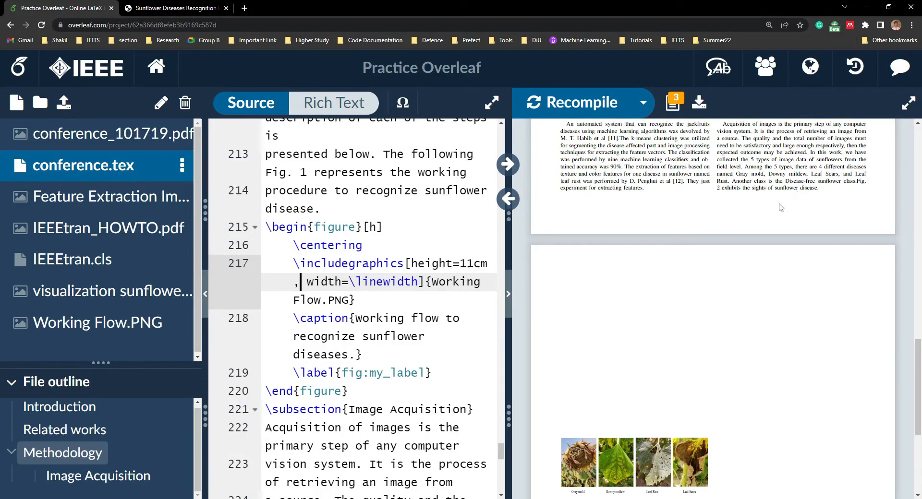
scroll(782, 202, "up", 5)
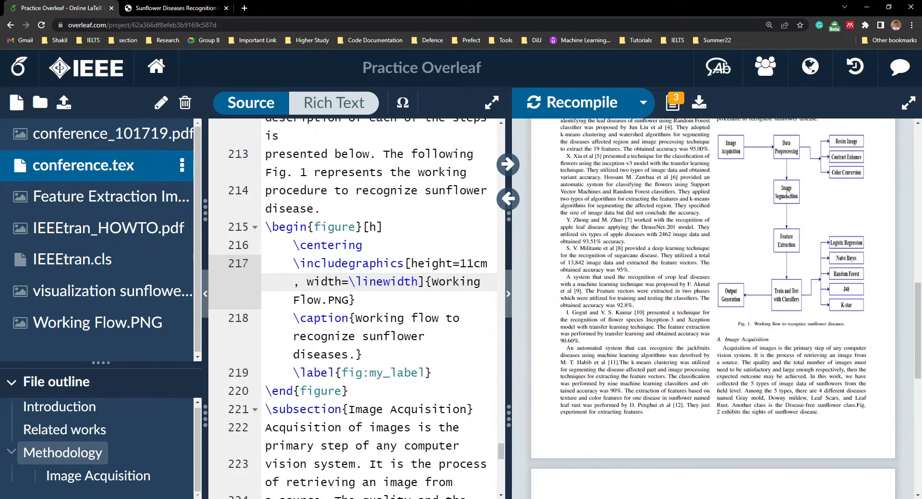
scroll(787, 220, "down", 5)
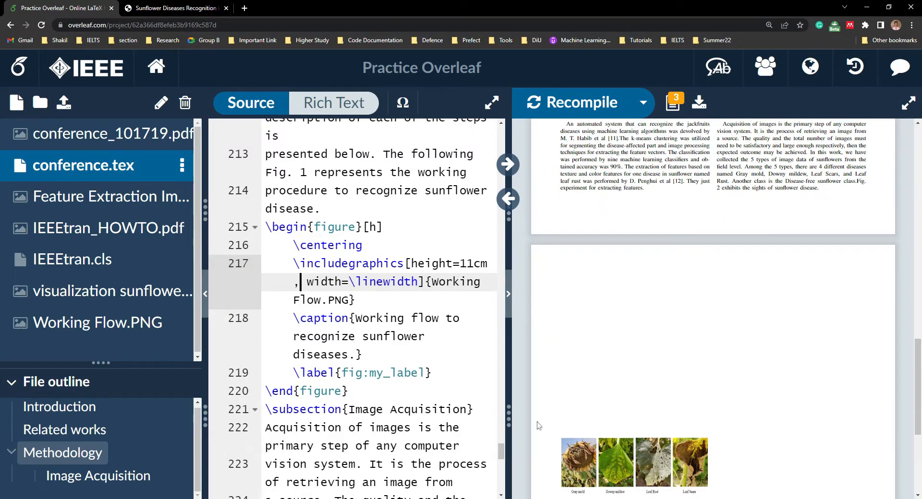
scroll(384, 336, "up", 1)
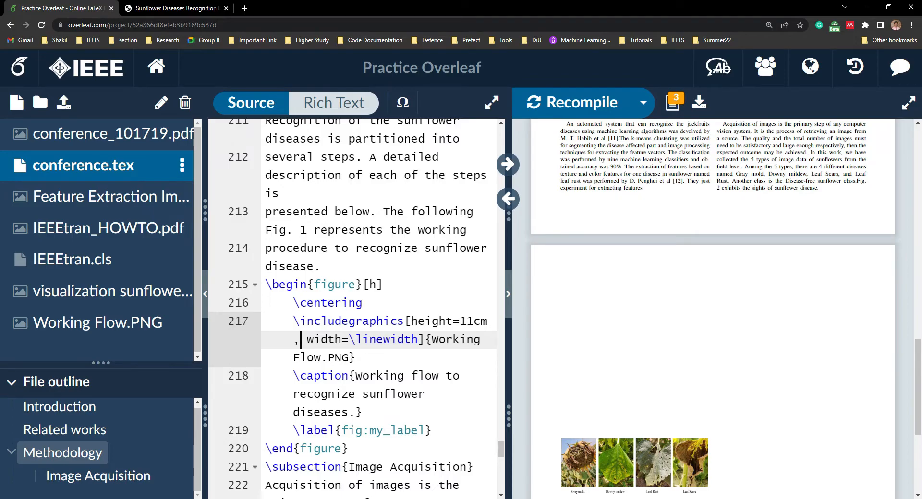
type(".5")
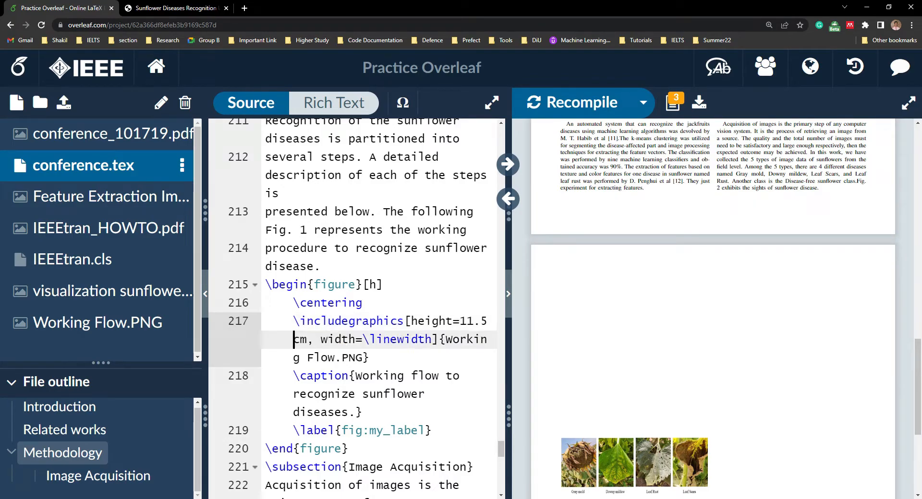
key("ctrl+s")
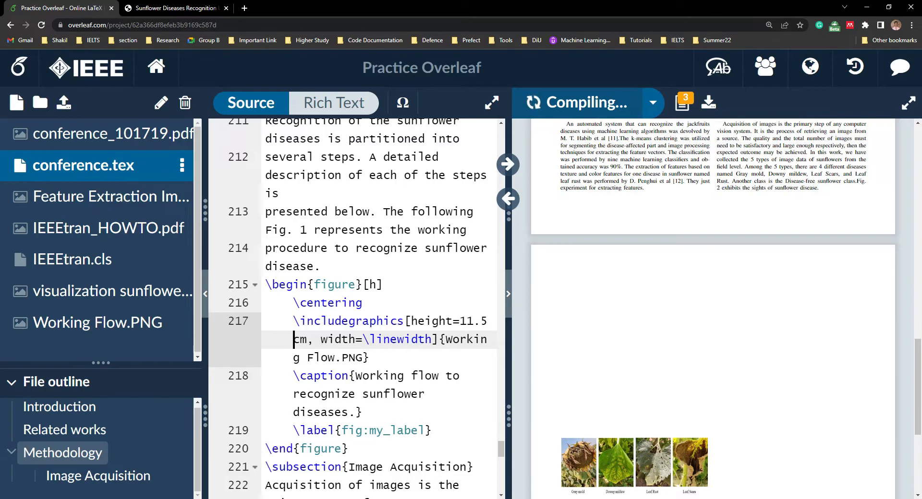
scroll(365, 312, "down", 1)
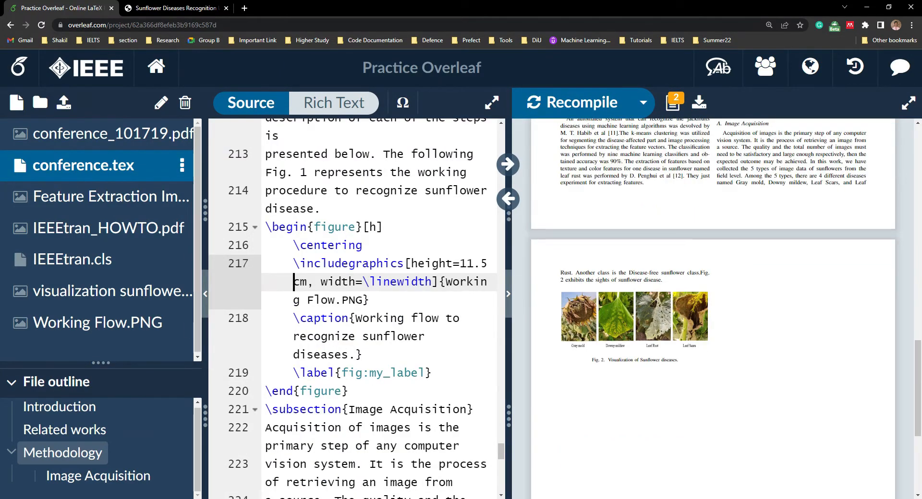
left_click_drag(559, 273, 672, 284)
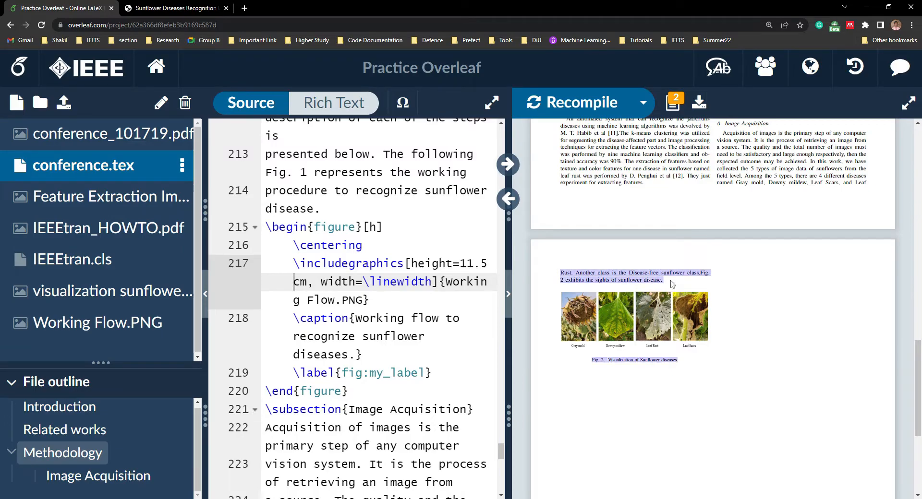
left_click(667, 283)
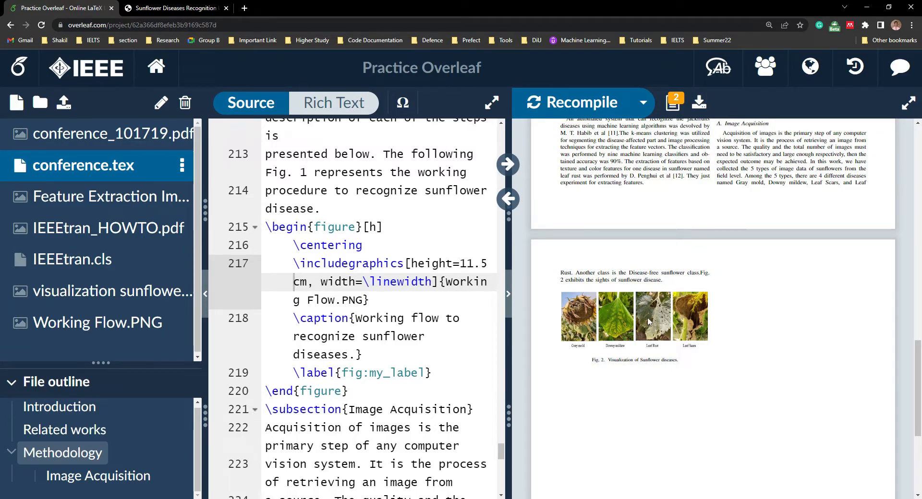
Find the end of the Fig. 2 code in conference.tex and copy the Data Preprocessing paragraph from sunflower.pdf.
scroll(355, 307, "down", 1)
scroll(355, 308, "down", 8)
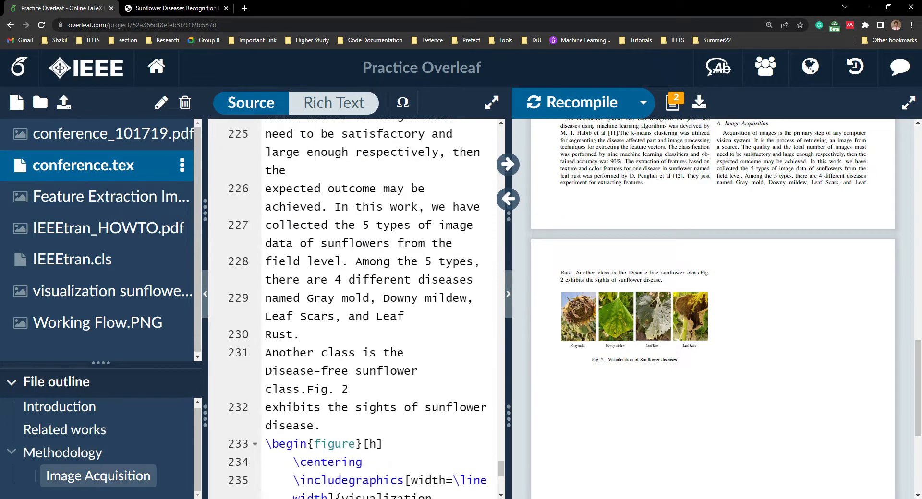
scroll(355, 307, "down", 2)
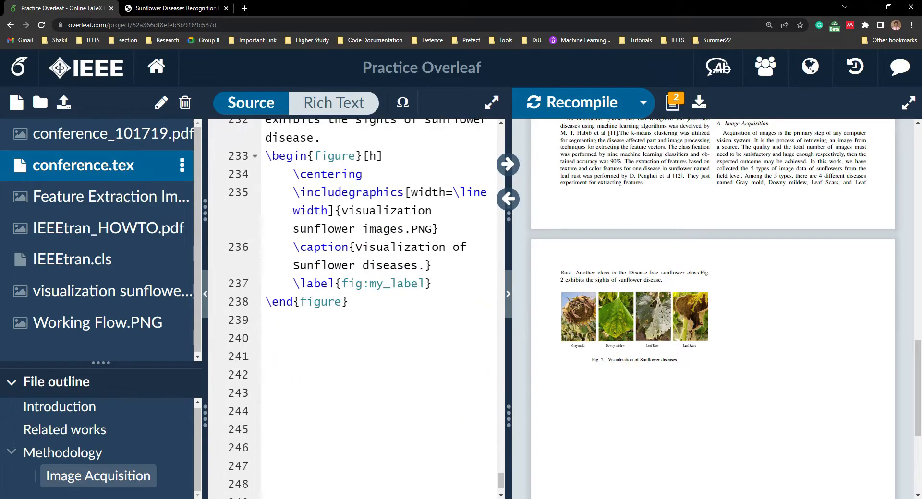
left_click(175, 8)
scroll(528, 288, "down", 2)
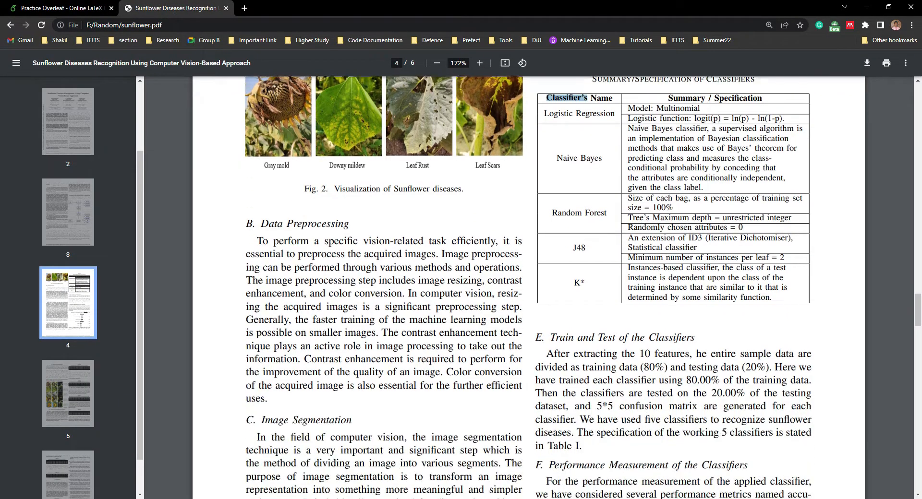
left_click_drag(261, 212, 349, 214)
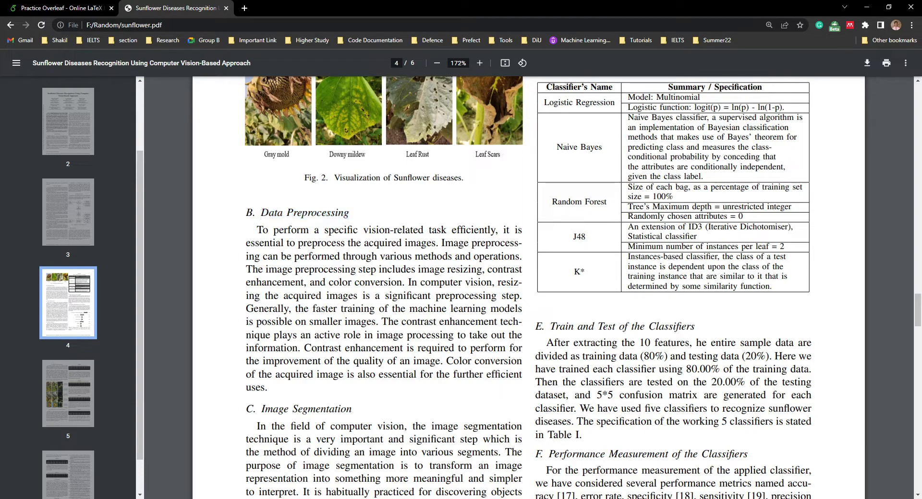
left_click_drag(263, 231, 267, 388)
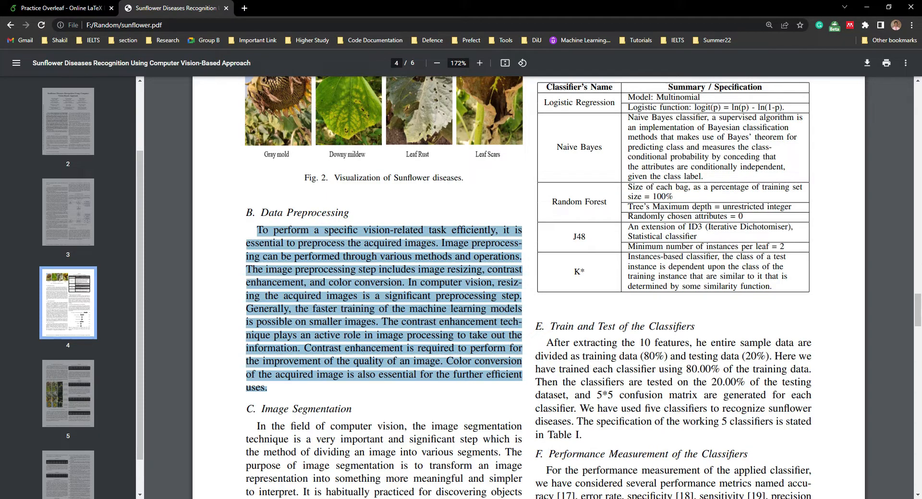
Return to Overleaf and add a \subsection{Data Preprocessing} heading directly below the Fig. 2 code.
key("ctrl+Tab")
left_click(269, 320)
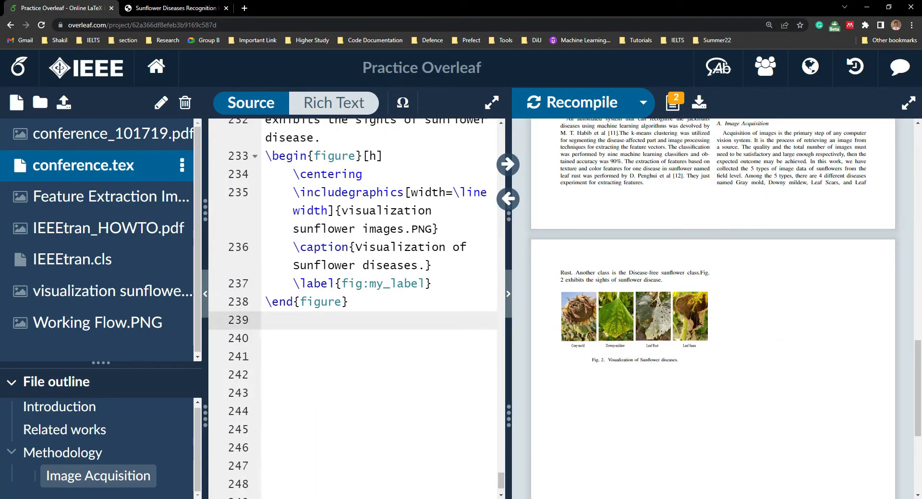
type("\\subsection{}")
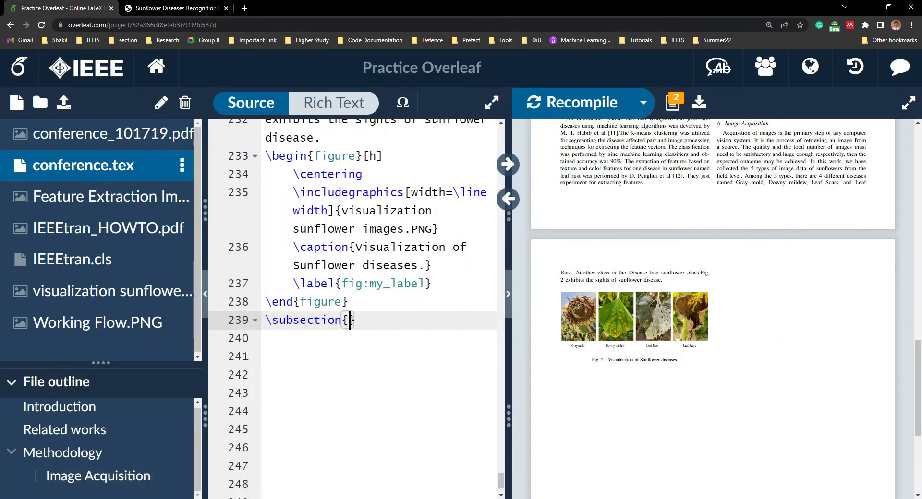
type("Data pre")
key("BackSpace")
key("BackSpace")
key("BackSpace")
type("Prepre")
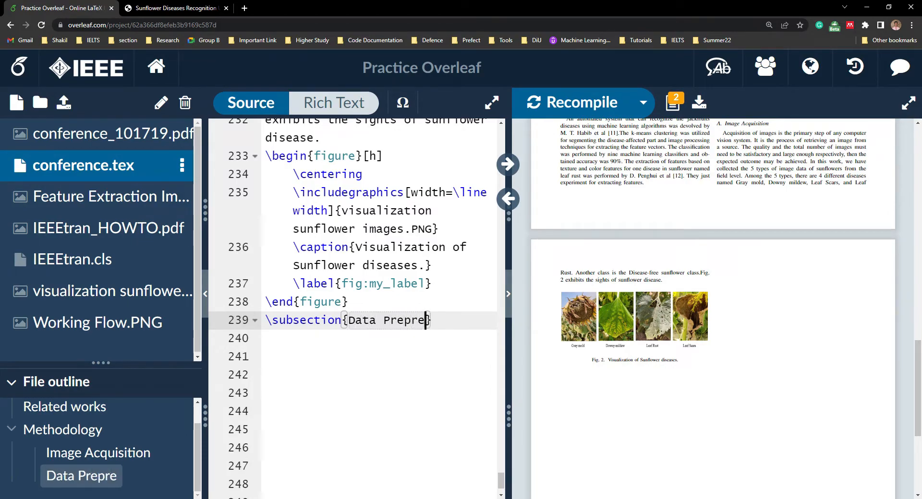
key("BackSpace")
type("ocessing")
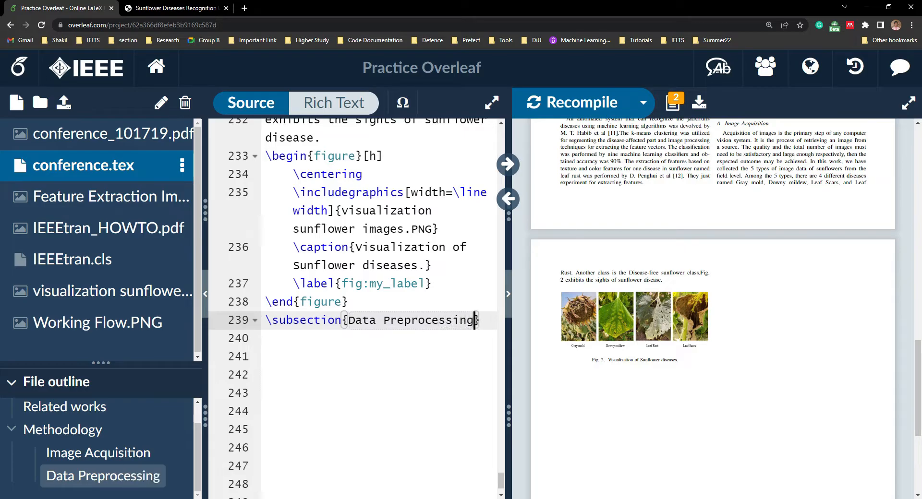
key("Right")
key("Return")
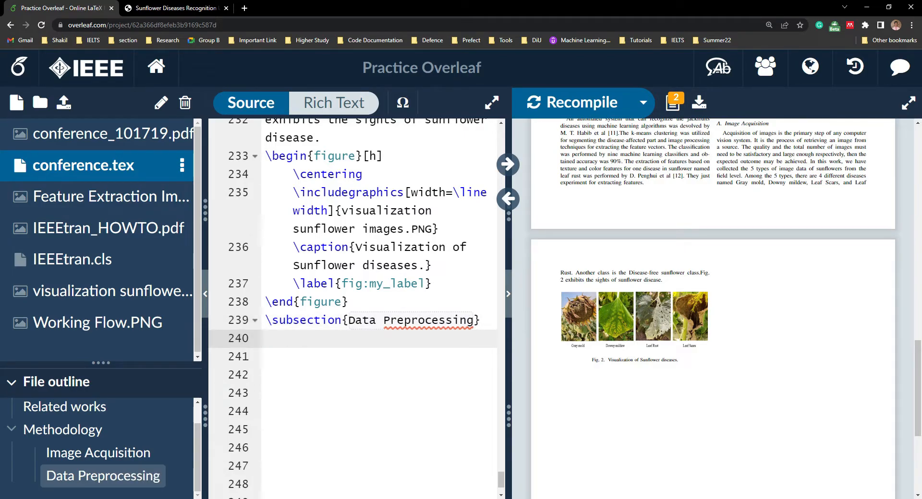
Replace the flagged word "Preprocessing" in the new subsection title with the spelling suggestion "Prepossessing".
left_click(433, 321)
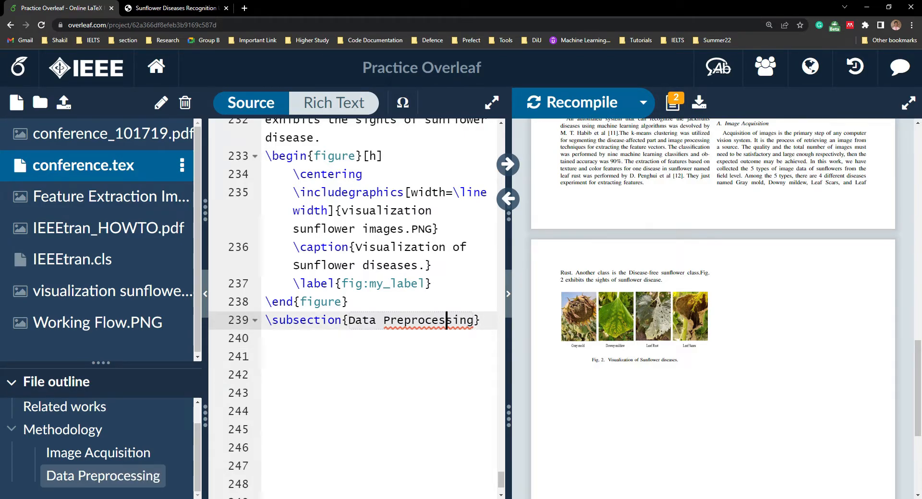
right_click(447, 320)
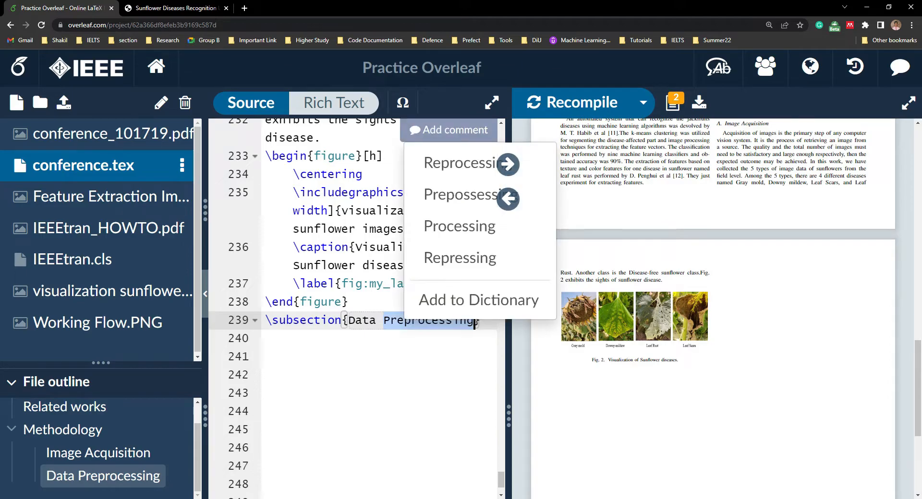
left_click(443, 196)
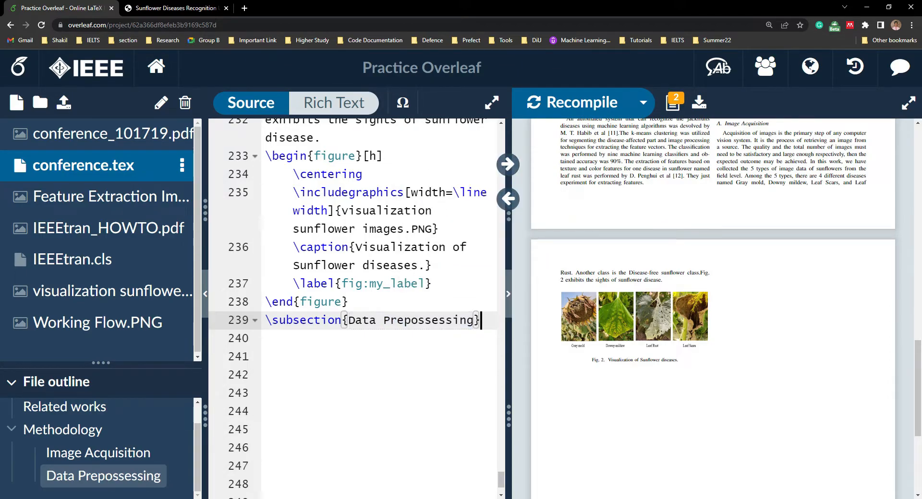
Paste the copied paragraph below the new subsection heading, recompile, and review the subsection in the compiled page.
key("Return")
key("ctrl+v")
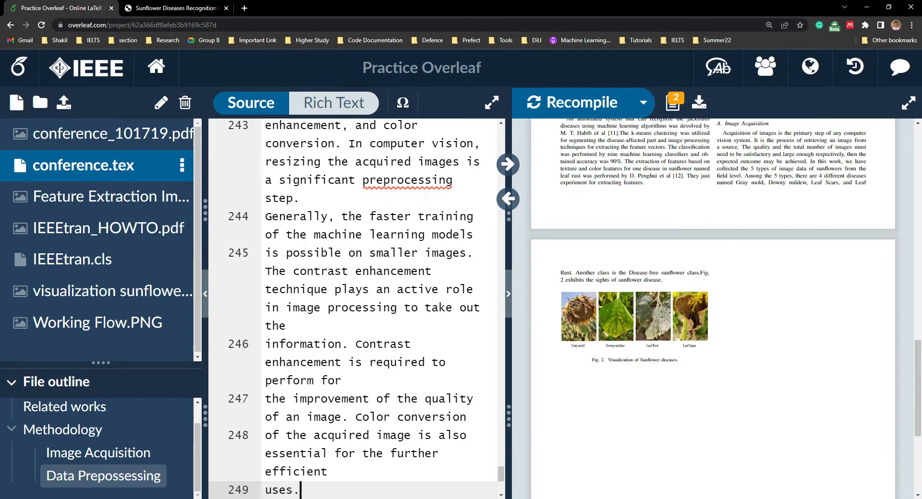
key("ctrl+s")
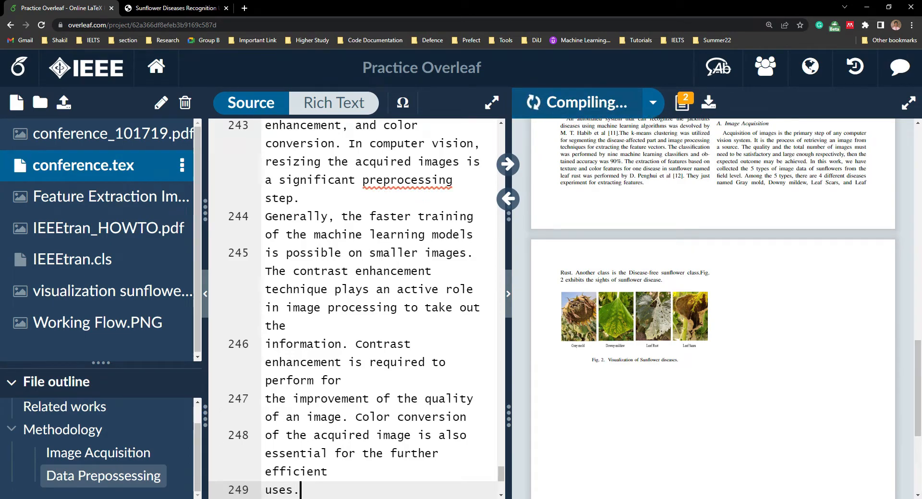
scroll(646, 292, "down", 5)
scroll(461, 307, "up", 1)
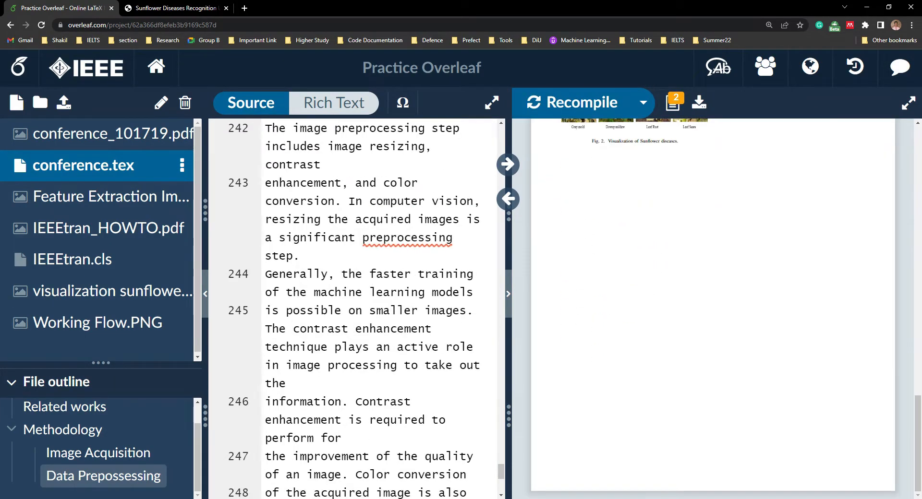
scroll(592, 272, "up", 2)
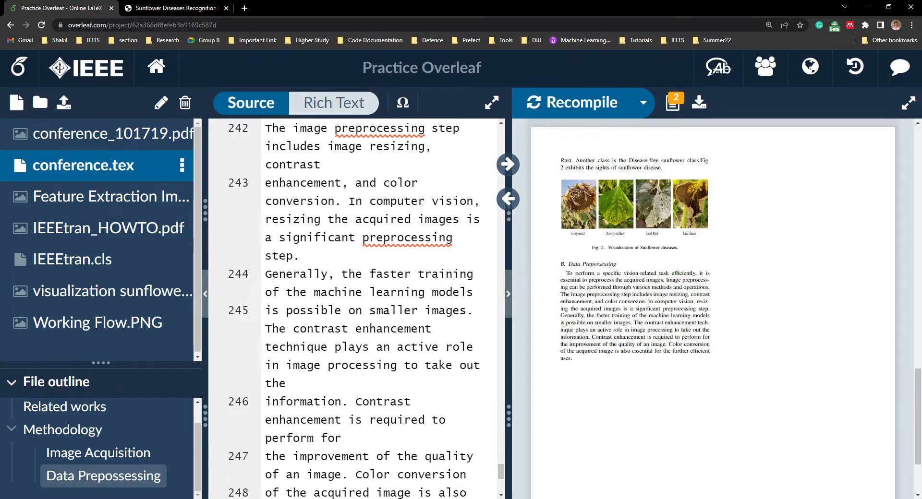
Switch to sunflower.pdf and copy the full paragraph under the Image Segmentation heading.
left_click(176, 8)
scroll(460, 288, "down", 2)
scroll(528, 288, "down", 2)
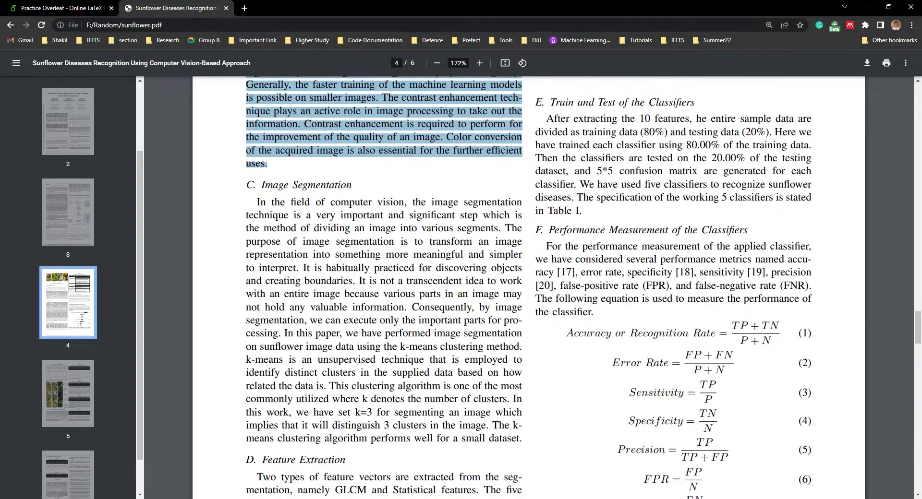
left_click_drag(257, 202, 521, 438)
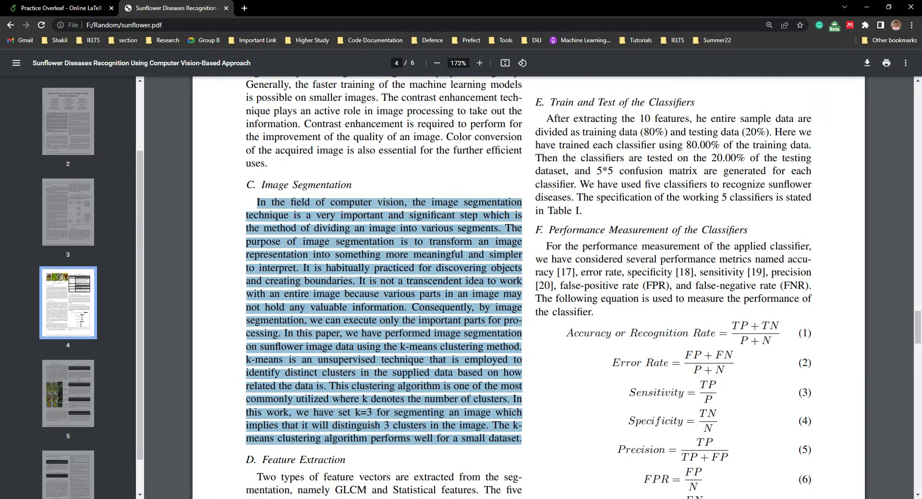
Return to Overleaf and add a \subsection{Image segmentation} heading directly below the Data Prepossessing paragraph in conference.tex.
left_click(63, 8)
scroll(355, 307, "down", 5)
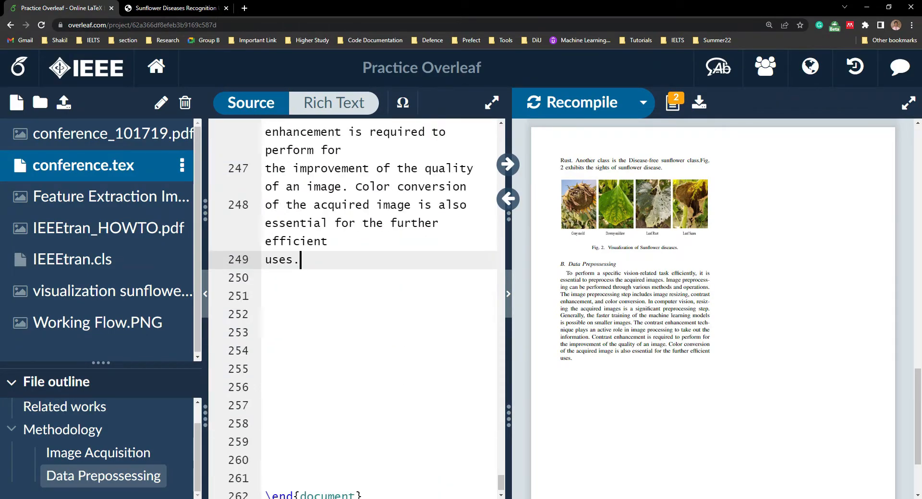
key("Return")
type("\\sub")
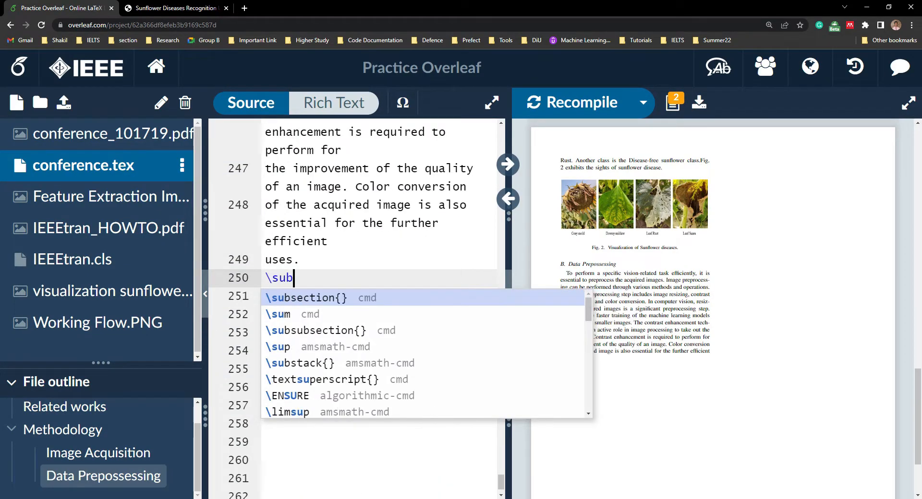
key("Return")
type("Image segm")
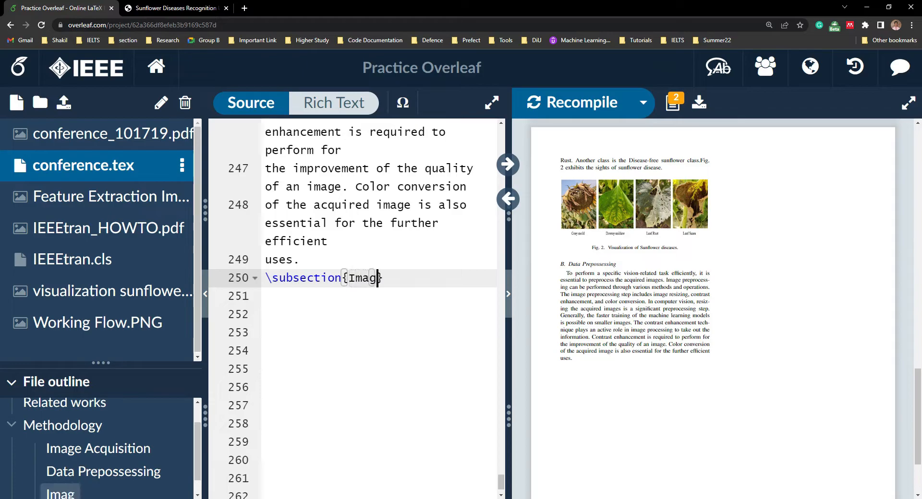
type("entation")
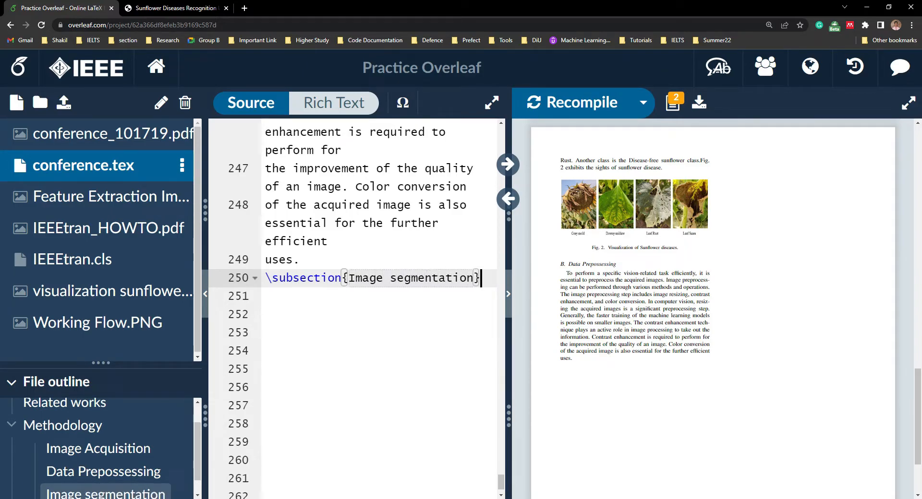
Paste the copied image segmentation paragraph after its subsection heading and recompile the document.
key("ctrl+v")
key("ctrl+s")
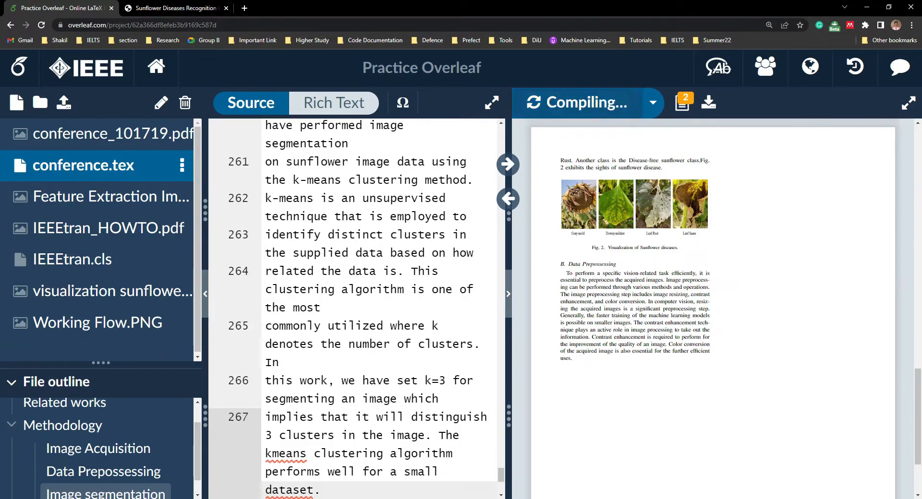
scroll(356, 309, "down", 1)
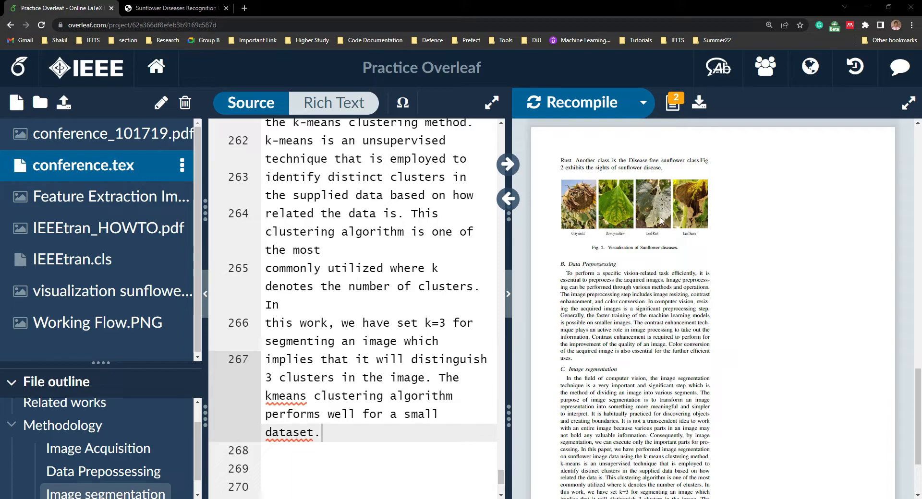
Switch to sunflower.pdf and copy the paragraph under the Feature Extraction heading.
left_click(177, 5)
scroll(238, 217, "down", 5)
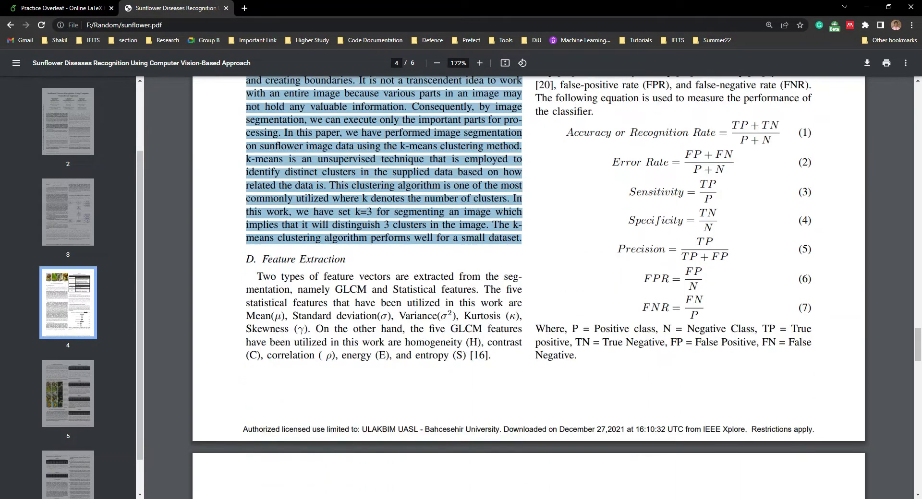
left_click_drag(257, 253, 490, 333)
scroll(528, 286, "up", 6)
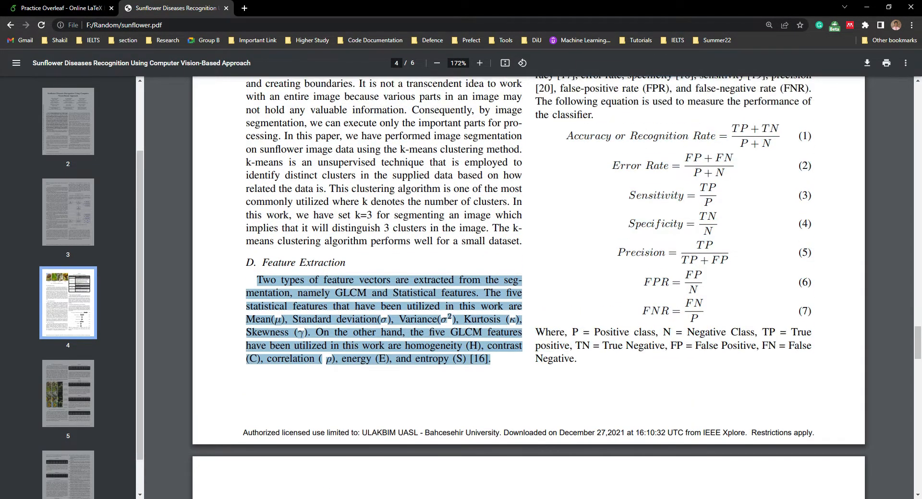
scroll(528, 288, "up", 6)
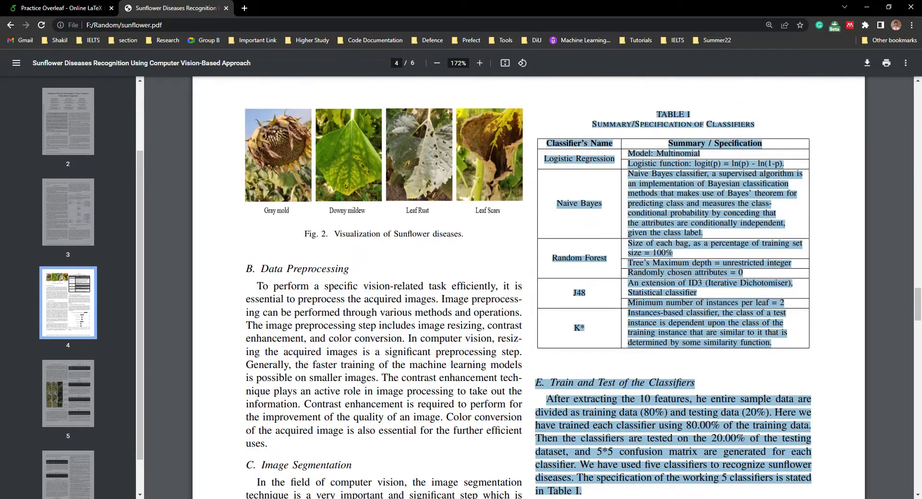
scroll(528, 288, "down", 8)
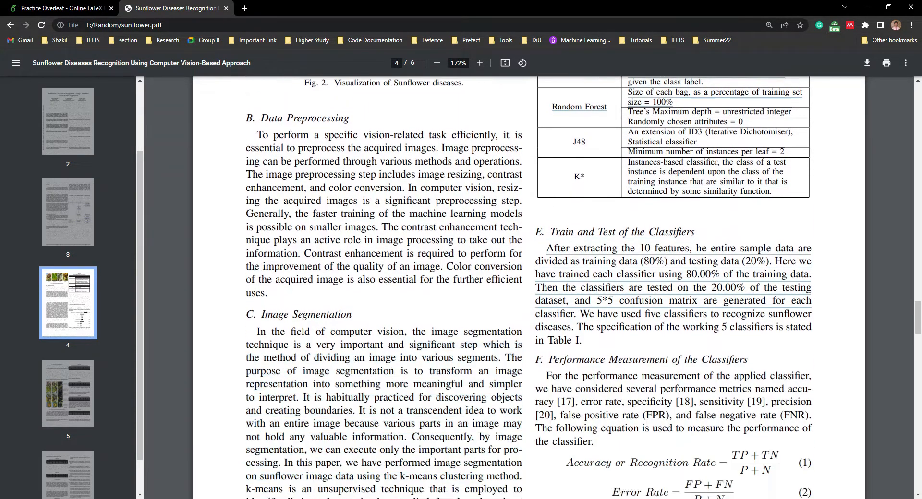
scroll(528, 288, "down", 2)
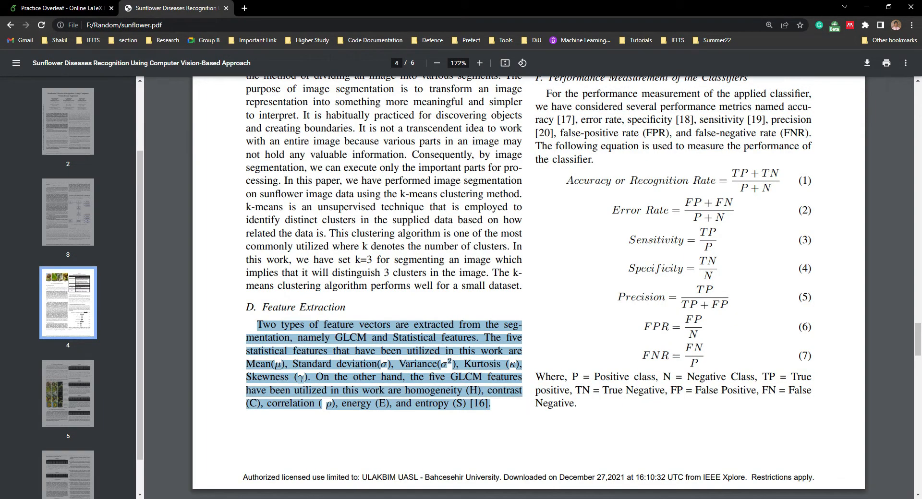
Return to Overleaf and add a \subsection{Feature Extract} heading directly below the image segmentation paragraph.
left_click(99, 6)
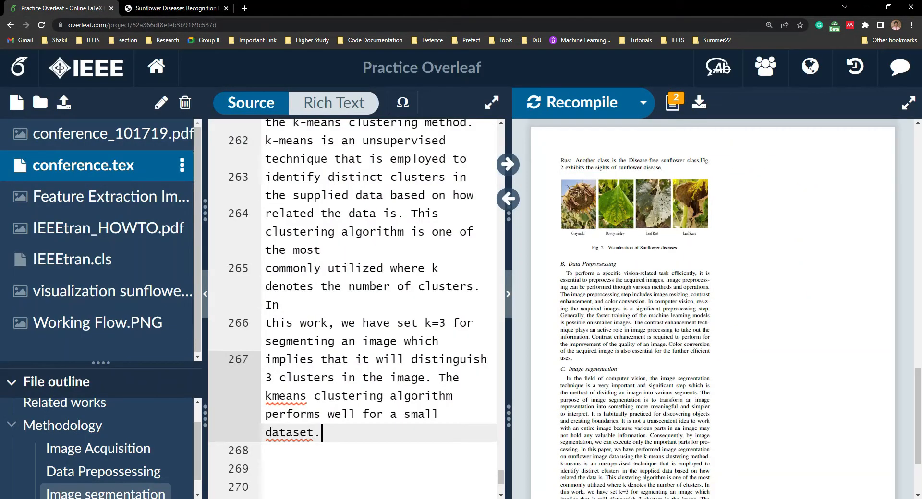
key("Return")
type("\\")
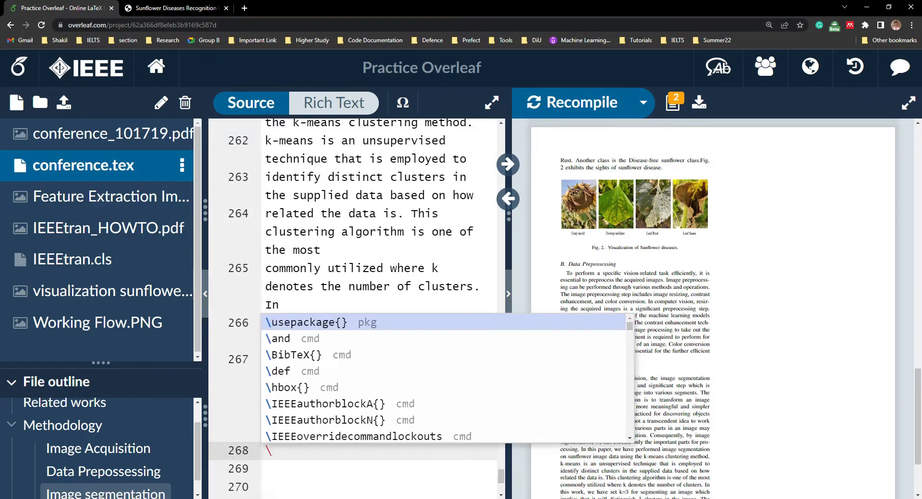
type("fe")
key("BackSpace")
key("BackSpace")
type("su")
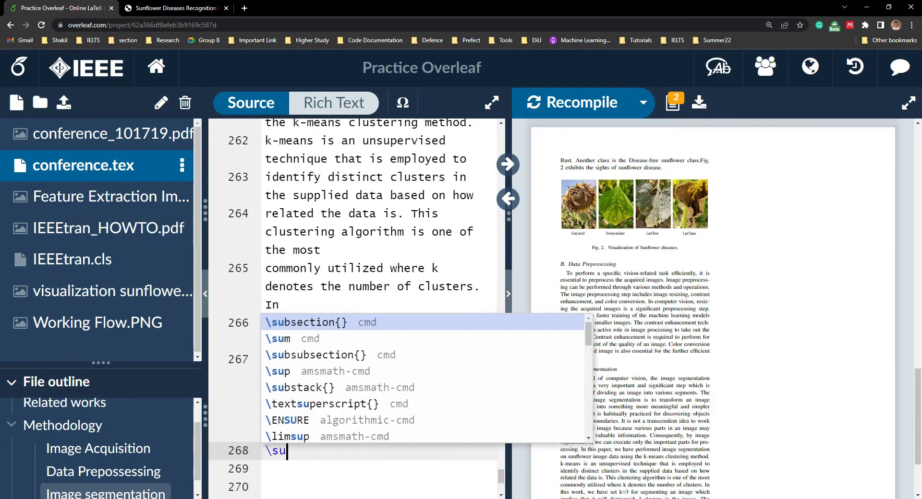
key("Return")
type("Feature EW")
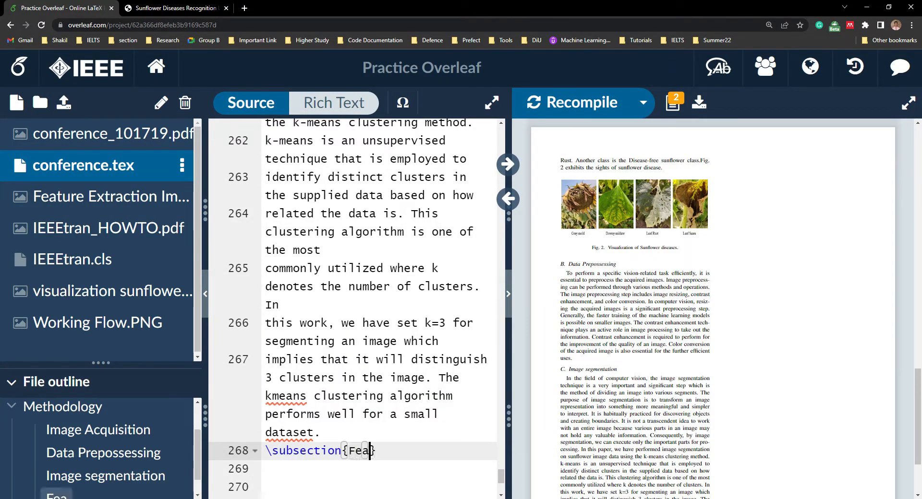
key("BackSpace")
type("xtract")
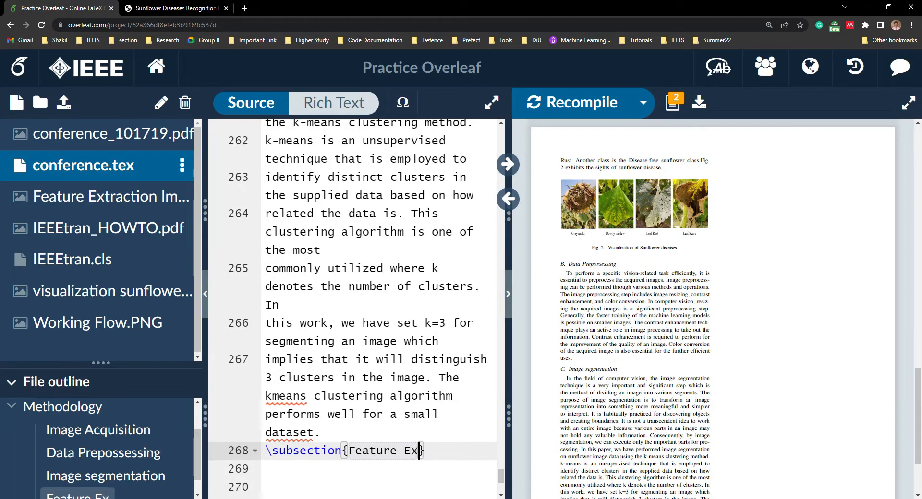
key("End")
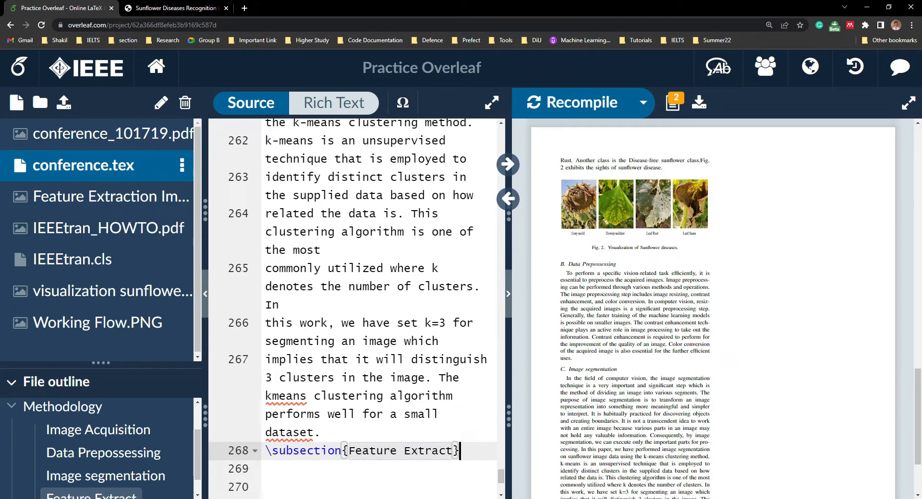
Insert the paragraph starting "Two types of feature vectors are extracted" below the Feature Extract heading, recompile, and widen the compiled page view.
key("Return")
type("Two types of feature vectors are extracted from the seg- mentation, namely GLCM [4] and Statistical features. The five statistical features that have been utilized in this work are Mean , Standard deviation [5] Two types of feature vectors are extracted from the segmentation, namely GLCM and Statistical features. The five statistical features that have been utilized in this work .On the other hand, the five GLCM features have been utilized in this work are homogeneity (H), contrast (C), energy (E), and entropy (S) [16]")
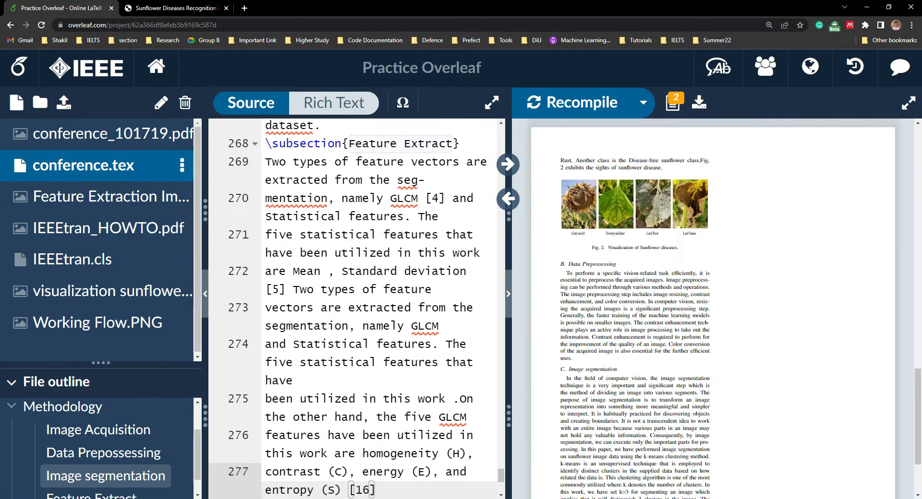
key("ctrl+s")
left_click_drag(505, 411, 482, 411)
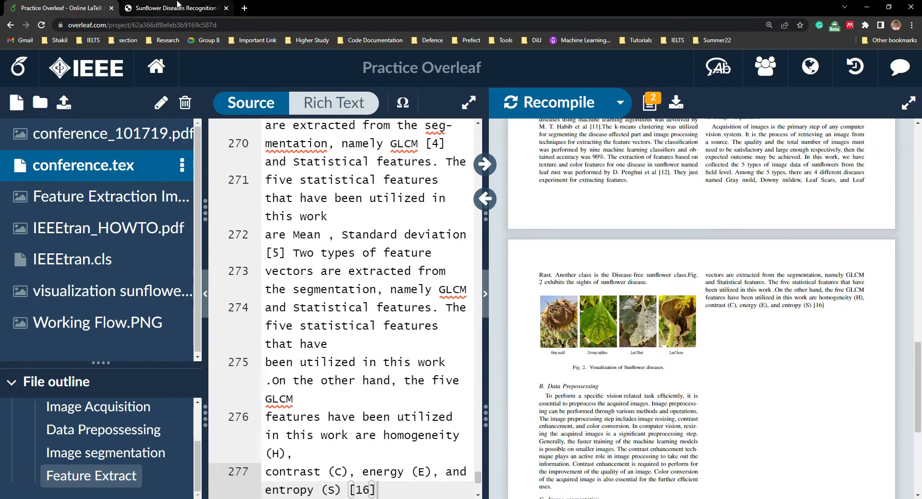
Switch to sunflower.pdf and examine the columns and rows of Table I, Summary/Specification of Classifiers.
left_click(178, 6)
scroll(528, 288, "up", 10)
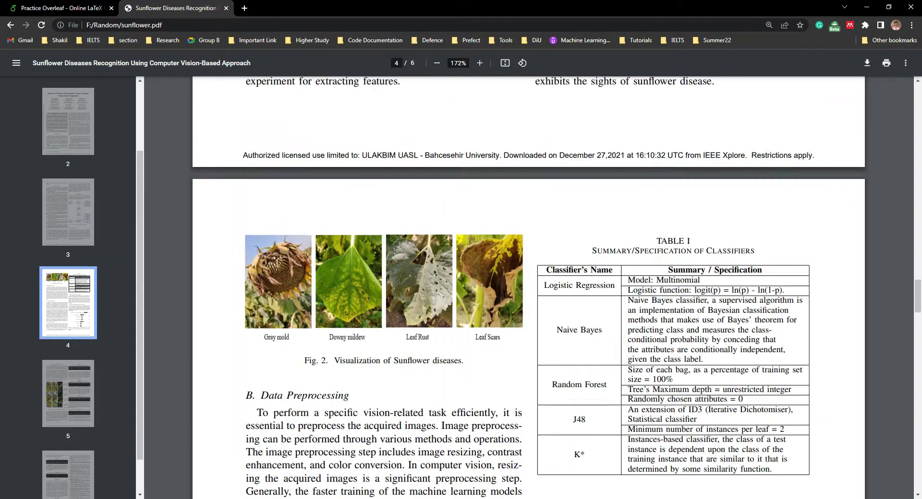
left_click_drag(565, 269, 546, 269)
left_click(778, 460)
left_click(545, 269)
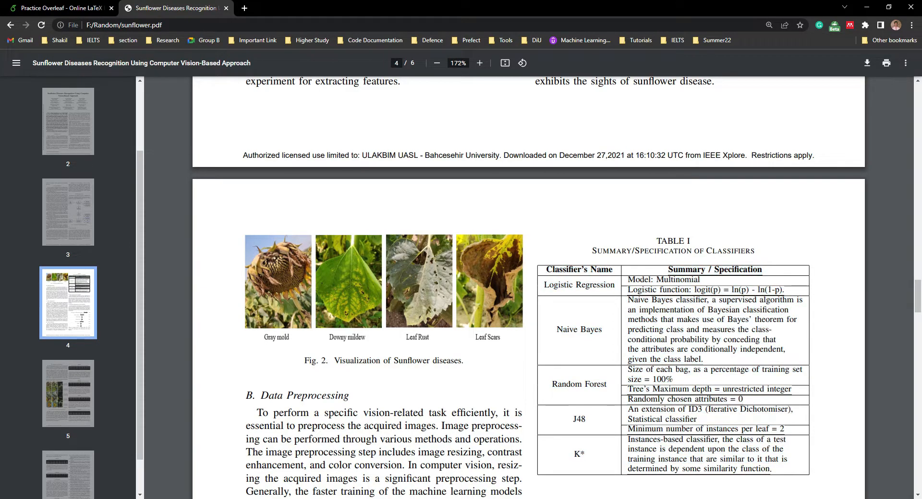